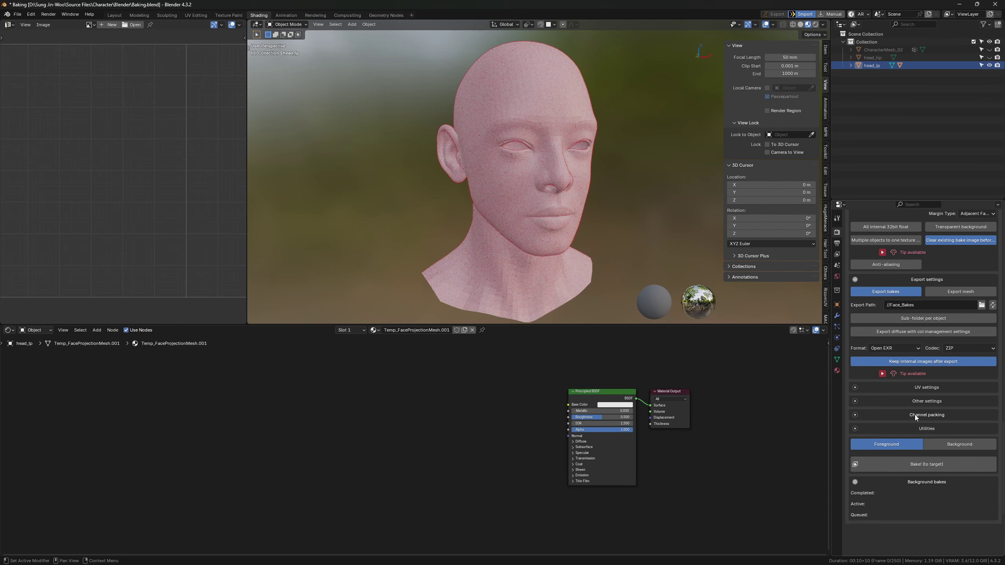
Step: Unhide head_hp and bake its diffuse texture onto the target head_lp
click(914, 468)
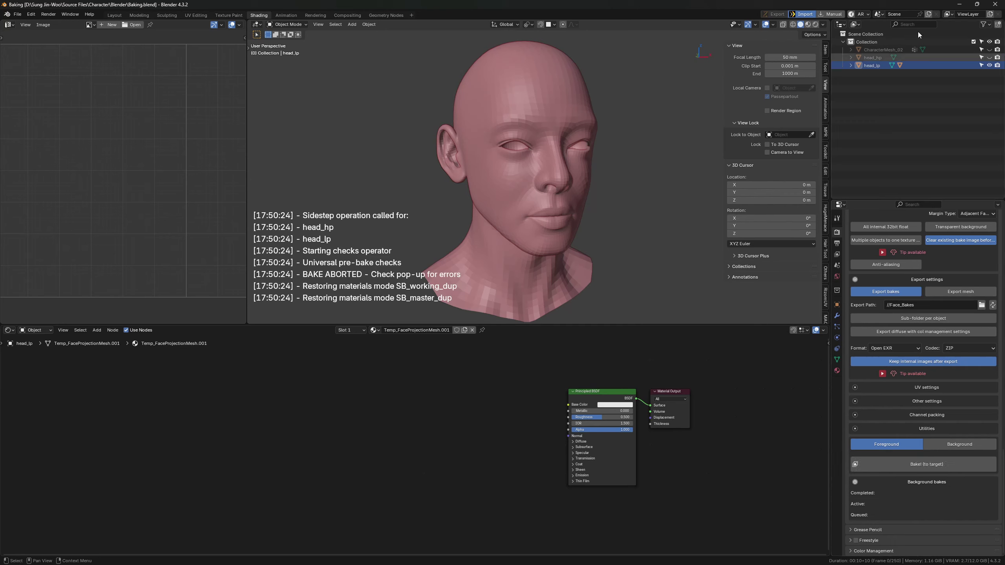
click(990, 57)
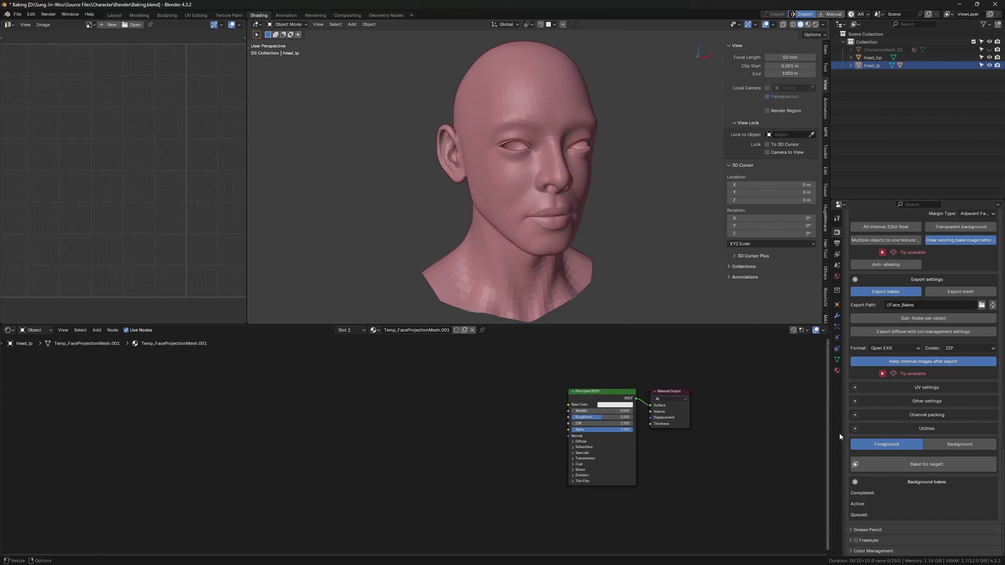
click(903, 459)
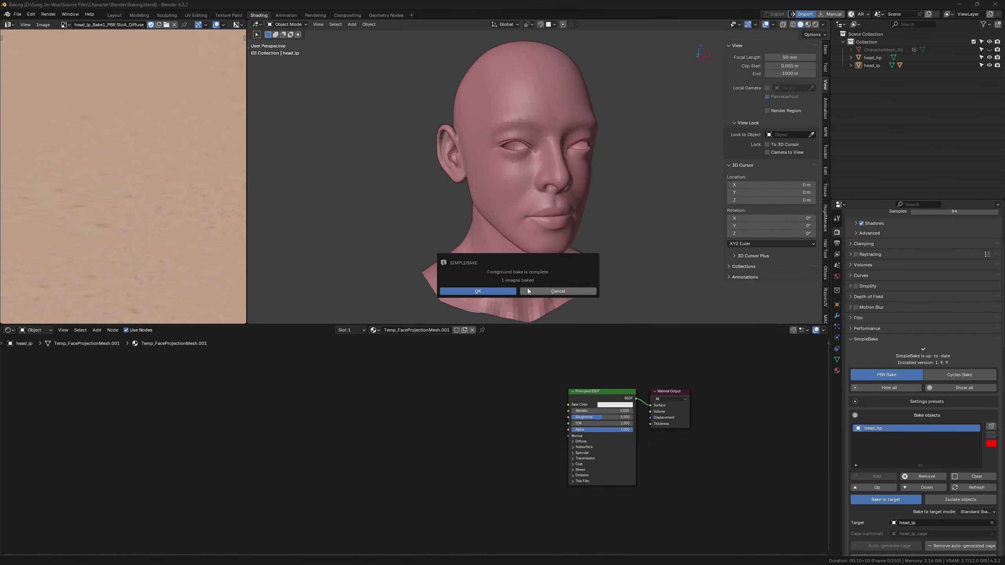
click(497, 292)
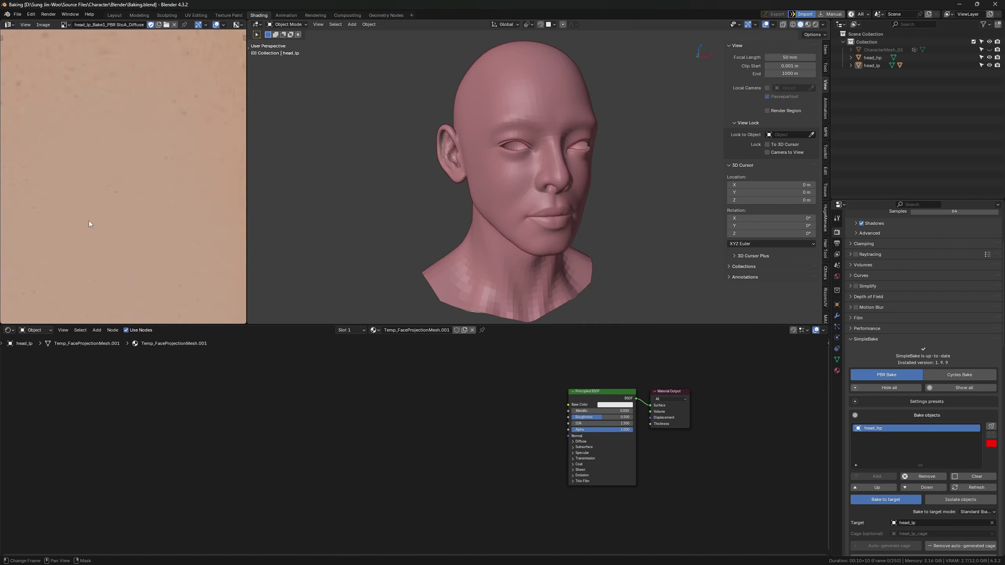
Step: Examine the baked diffuse texture in the image editor, from the full UDIM layout to the face details
scroll(103, 214, down, 5)
scroll(130, 214, down, 3)
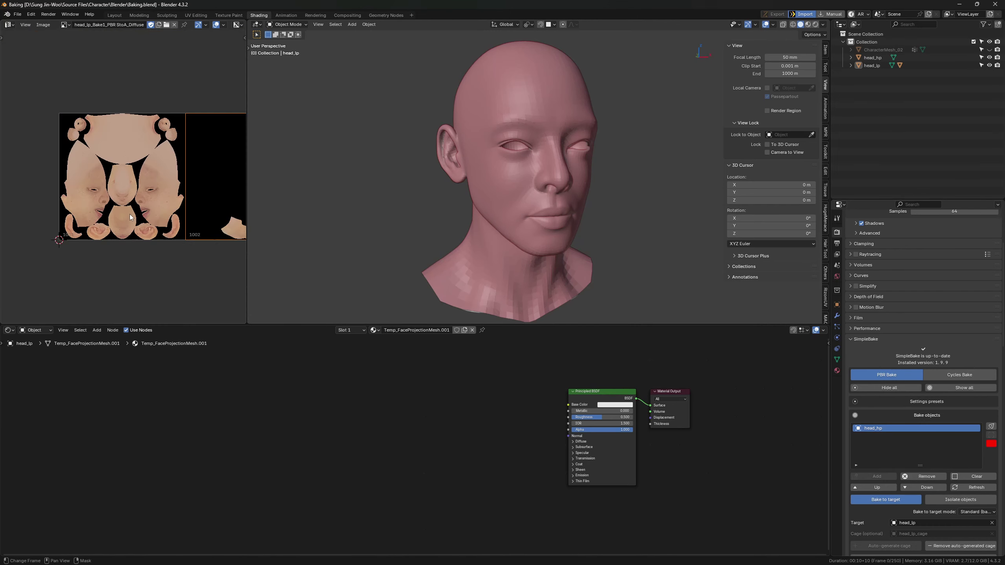
scroll(142, 214, up, 5)
scroll(119, 209, up, 4)
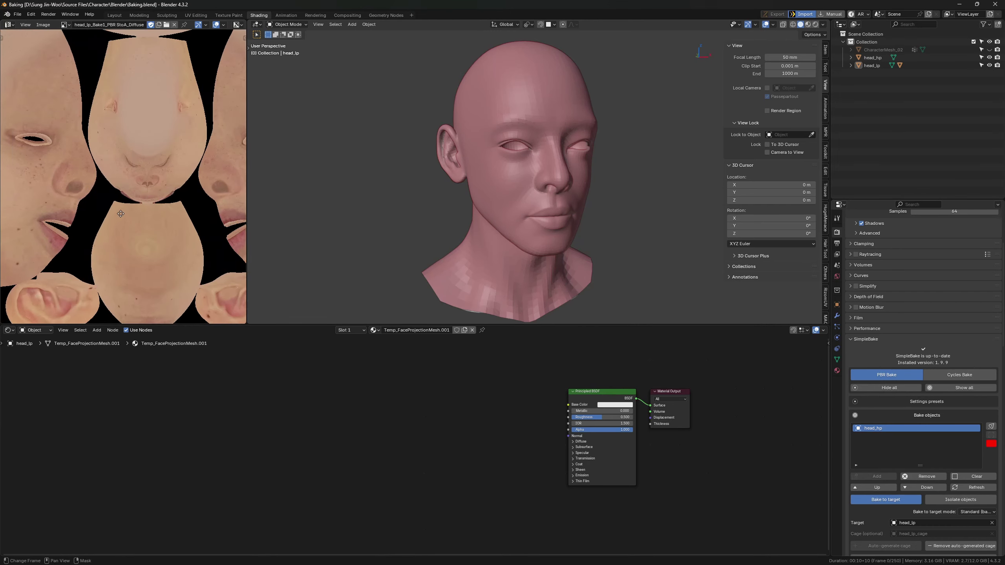
mouse_move(570, 213)
middle_down()
mouse_move(561, 210)
mouse_move(617, 231)
middle_up()
Step: Preview the materials in the viewport, hide head_lp_cage and head_hp, and make head_lp the selected object
key(z)
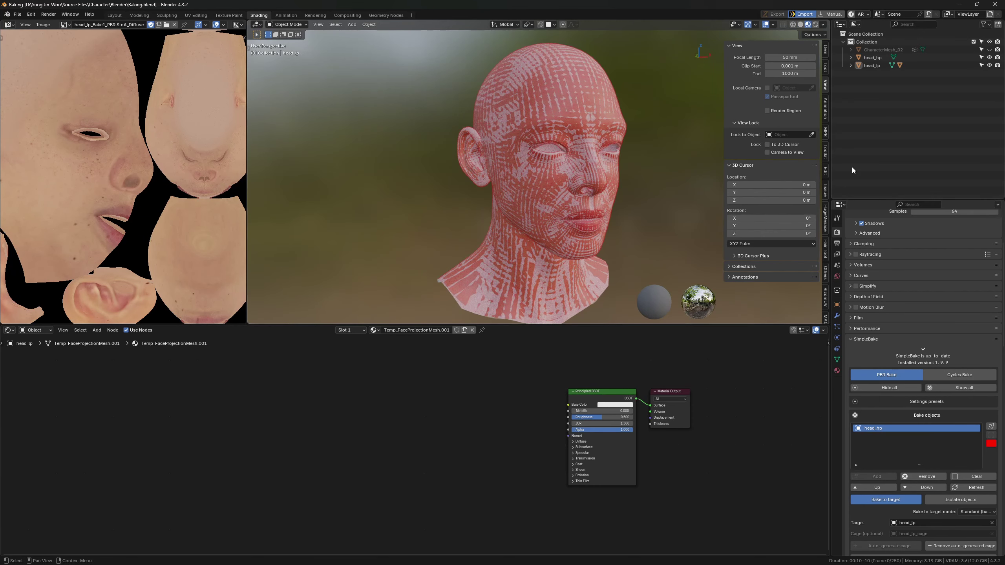
scroll(949, 376, down, 4)
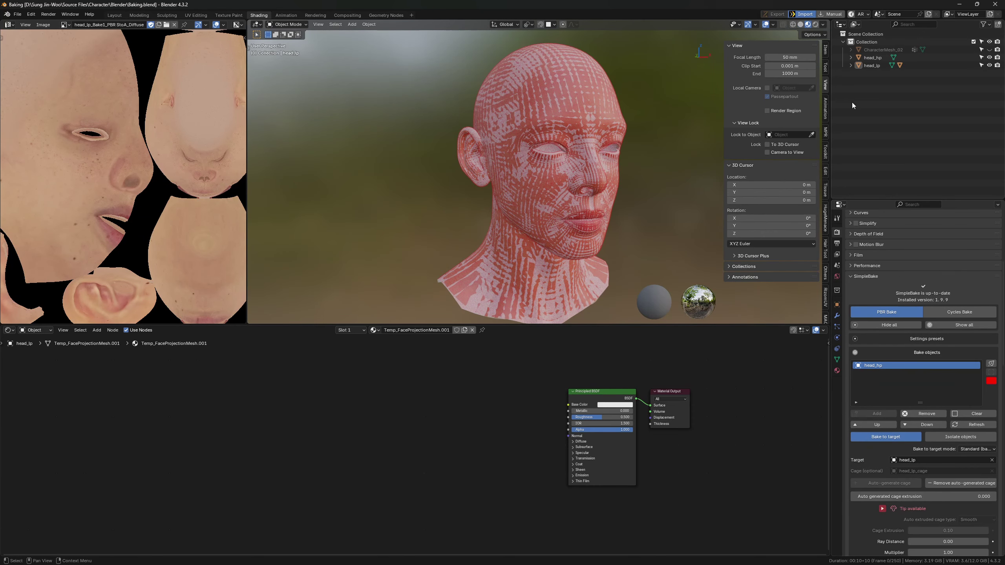
scroll(934, 443, down, 5)
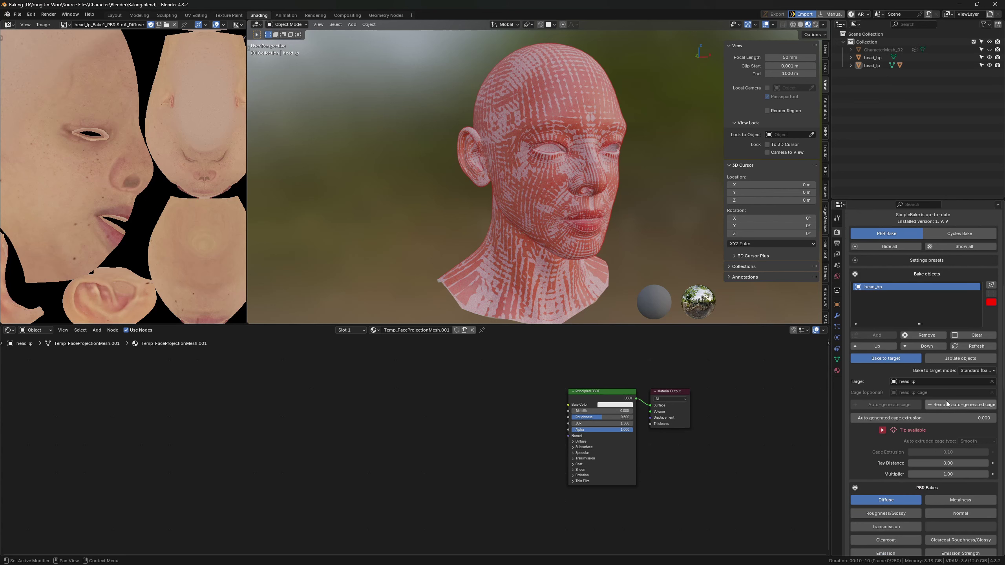
click(851, 66)
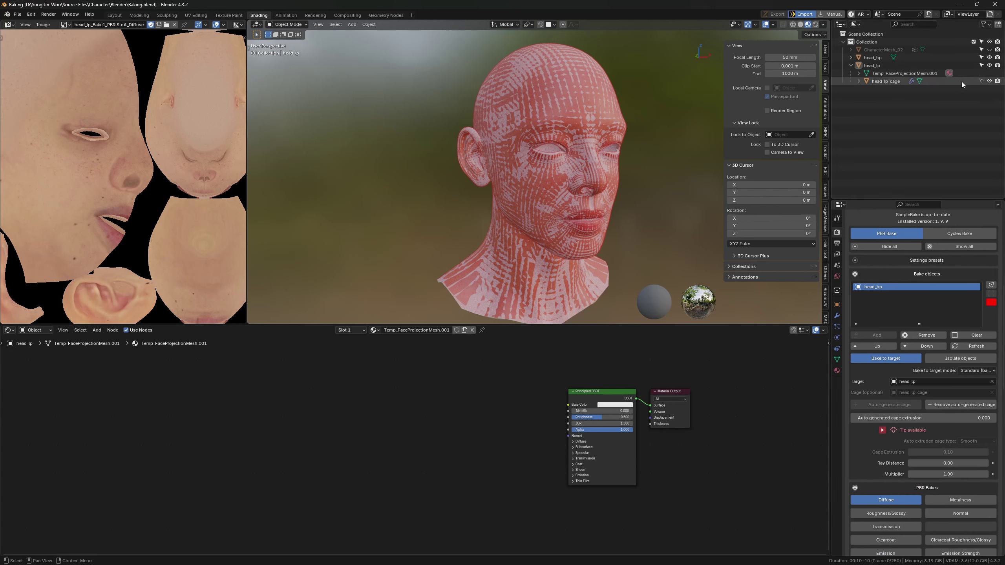
click(989, 81)
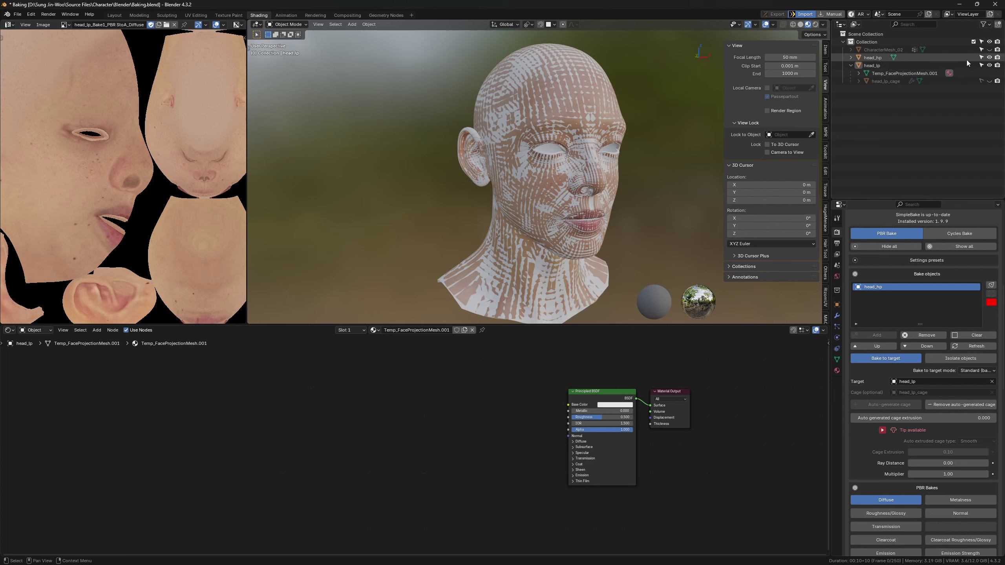
click(989, 57)
click(874, 65)
Step: Add an Image Texture node to head_lp's material and connect its Color output to the Principled BSDF's Base Color
scroll(583, 459, up, 1)
scroll(499, 430, up, 1)
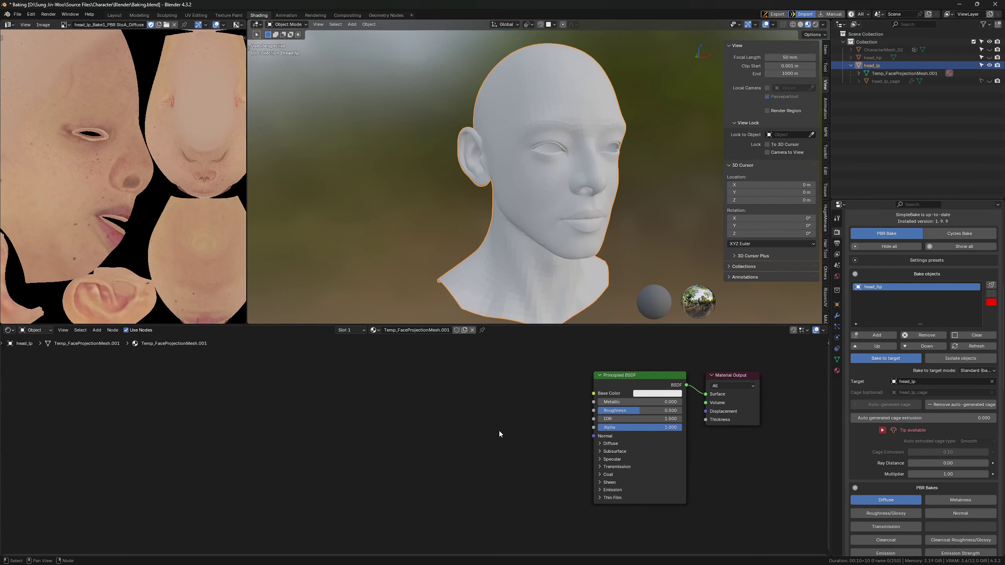
key(shift+a)
text(image)
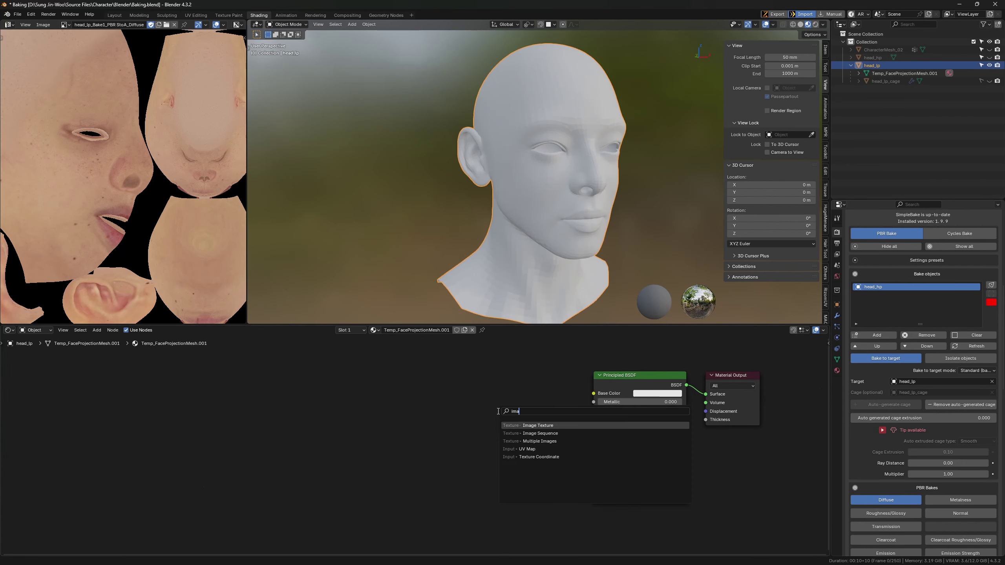
key(Return)
click(398, 381)
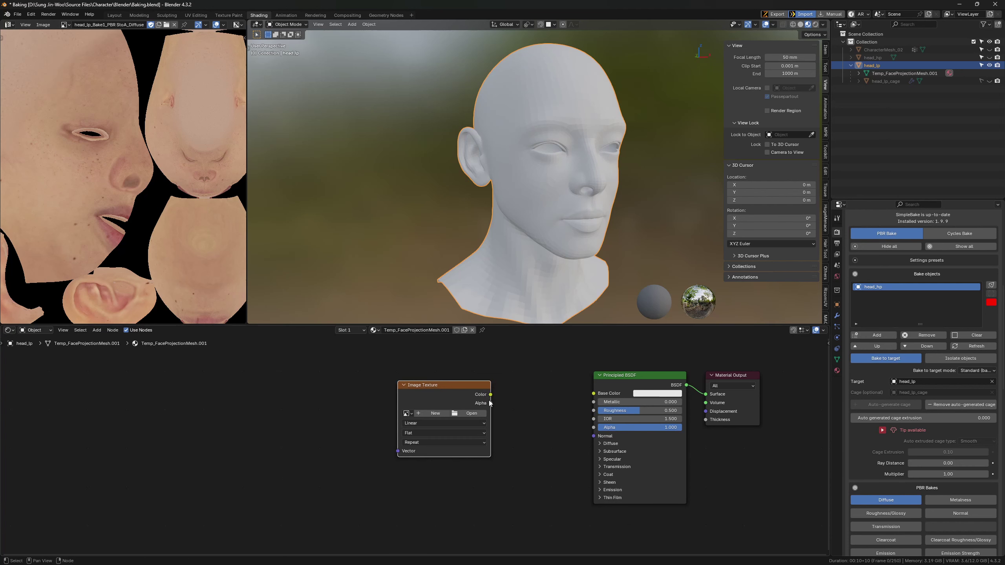
drag(490, 395, 593, 393)
Step: Assign the baked head_lp_Bake1_PBR StoA_Diffuse image to the Image Texture node
click(406, 413)
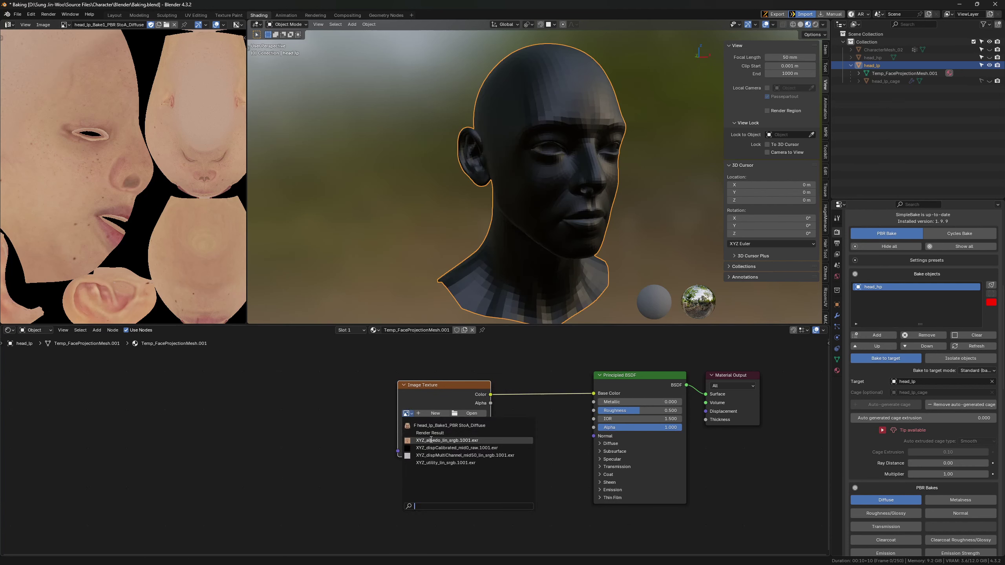
mouse_move(431, 429)
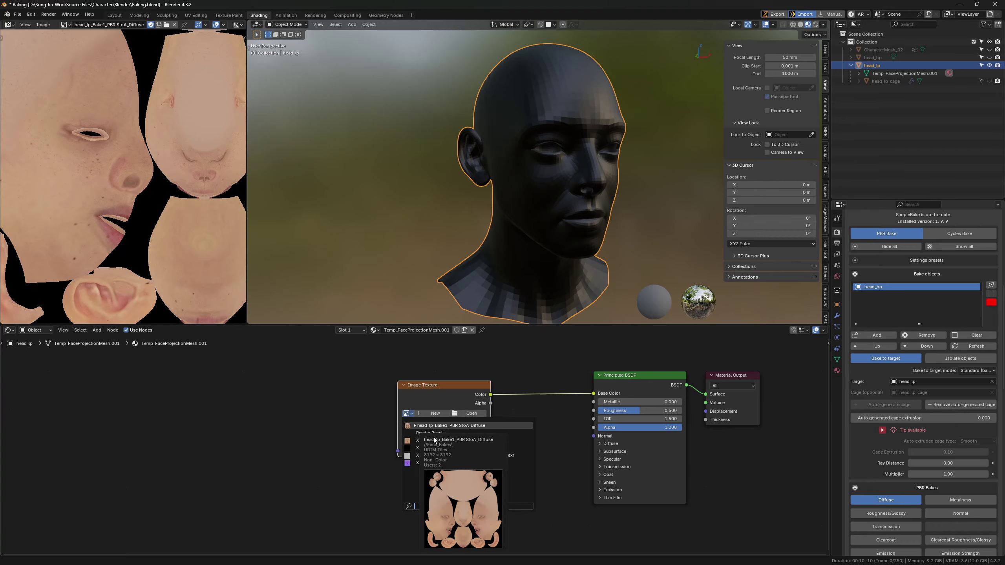
click(434, 439)
Step: Inspect head_lp's UVs in Edit Mode over the baked texture, checking coverage along the neck island's lower border in tile 1002
key(Tab)
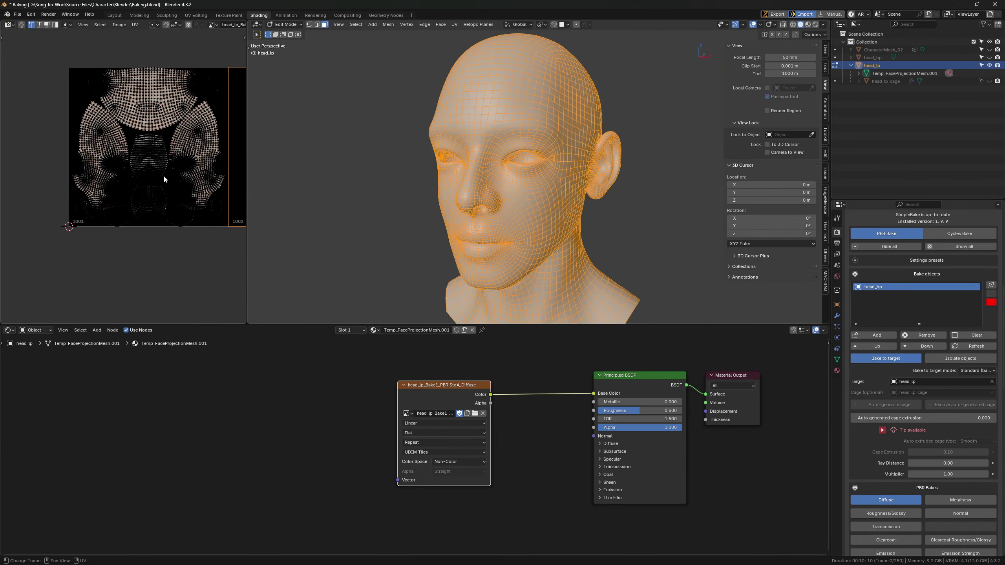
key(ctrl+space)
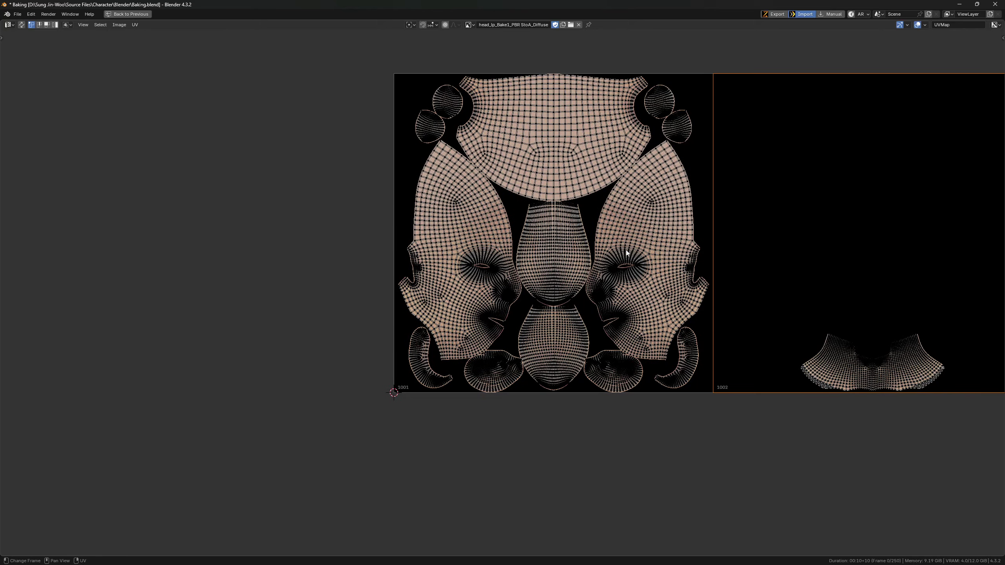
middle_drag(626, 253, 343, 253)
scroll(634, 337, up, 5)
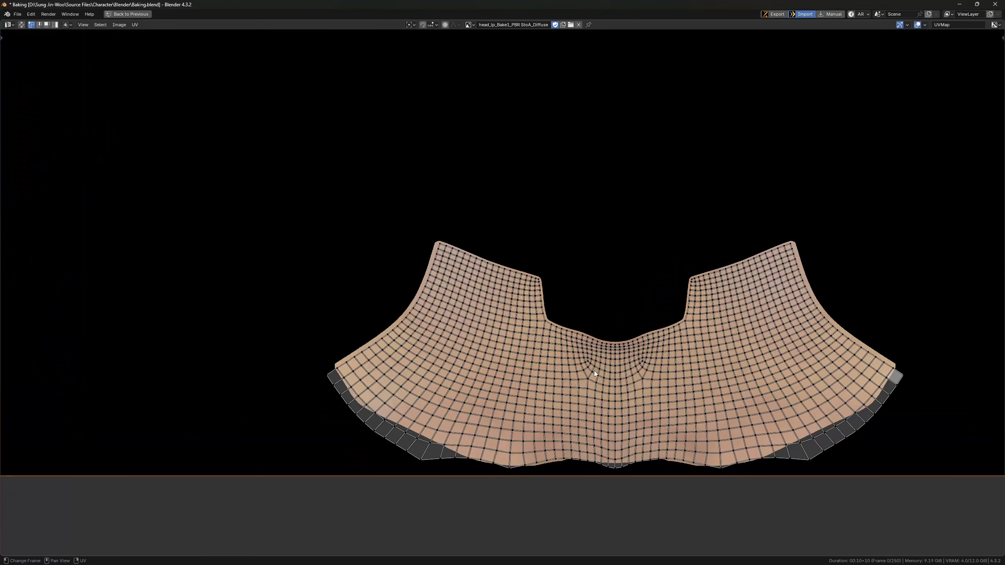
scroll(594, 371, down, 3)
key(ctrl+space)
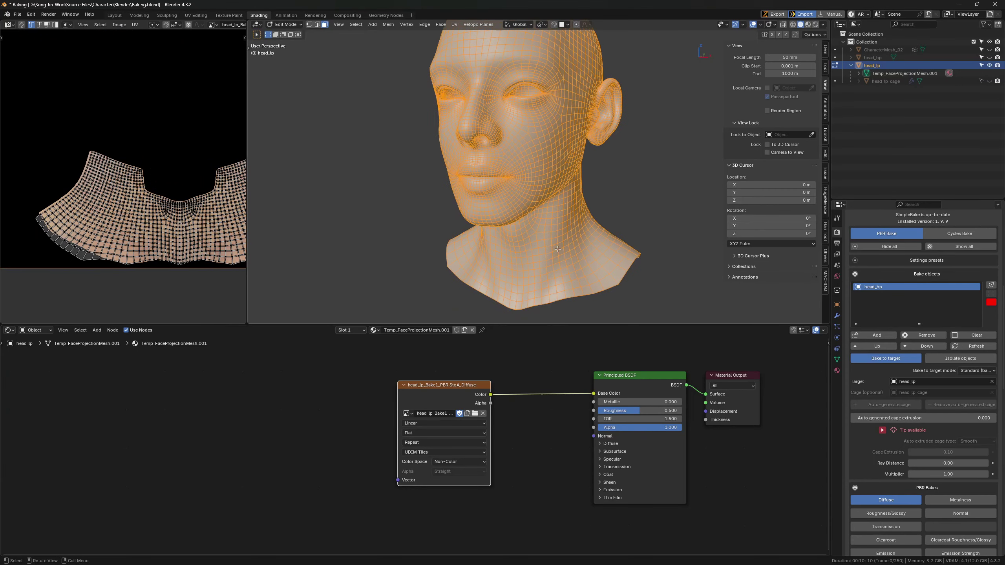
scroll(558, 249, up, 6)
shift+scroll(96, 225, down, 2)
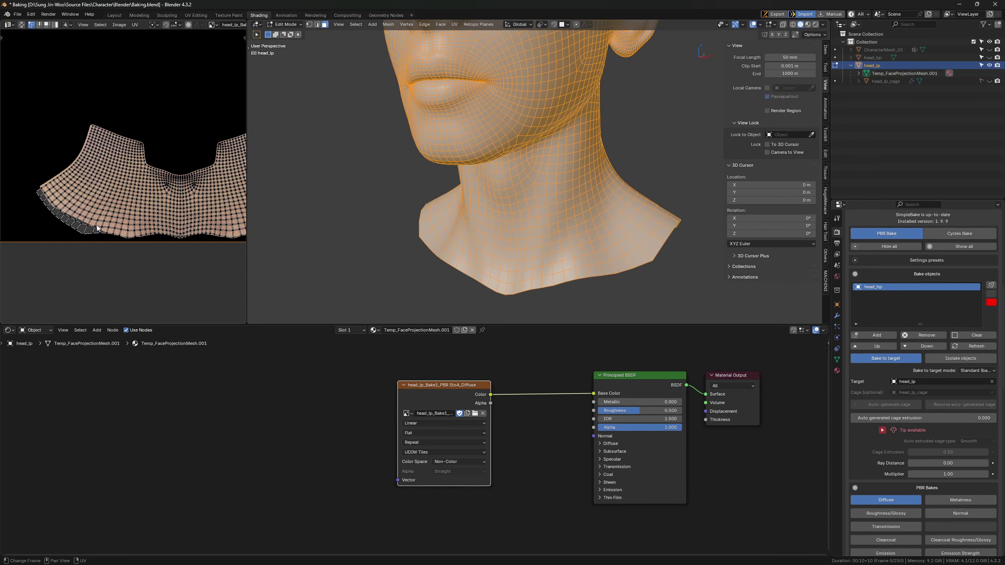
scroll(96, 225, up, 4)
middle_drag(88, 244, 105, 221)
scroll(124, 243, down, 4)
scroll(115, 241, up, 4)
scroll(69, 187, up, 3)
key(Tab)
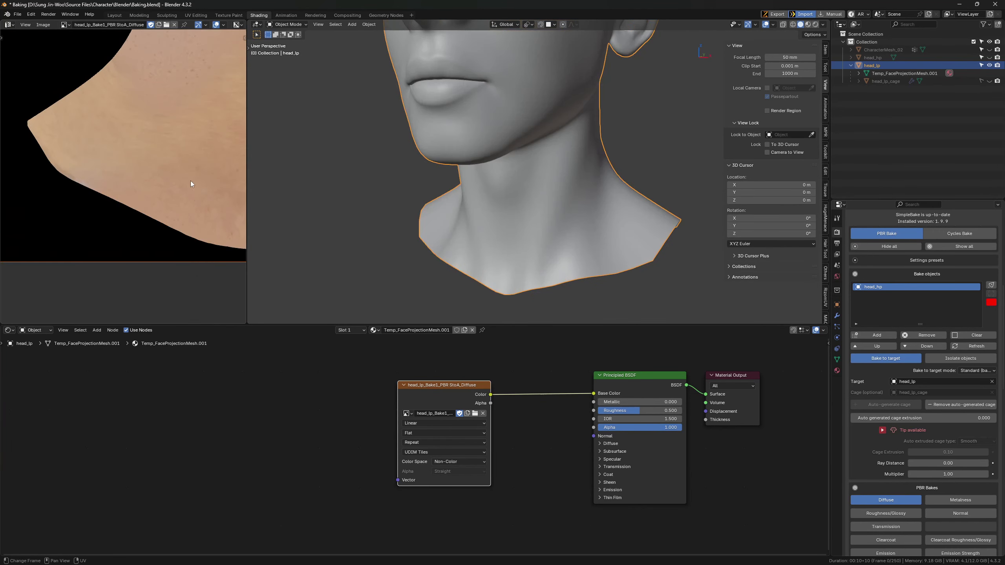
Step: Show head_hp temporarily and compare its lower neck border with head_lp's mesh, in both Object and Edit Mode
click(989, 58)
middle_drag(609, 229, 626, 185)
scroll(666, 240, up, 6)
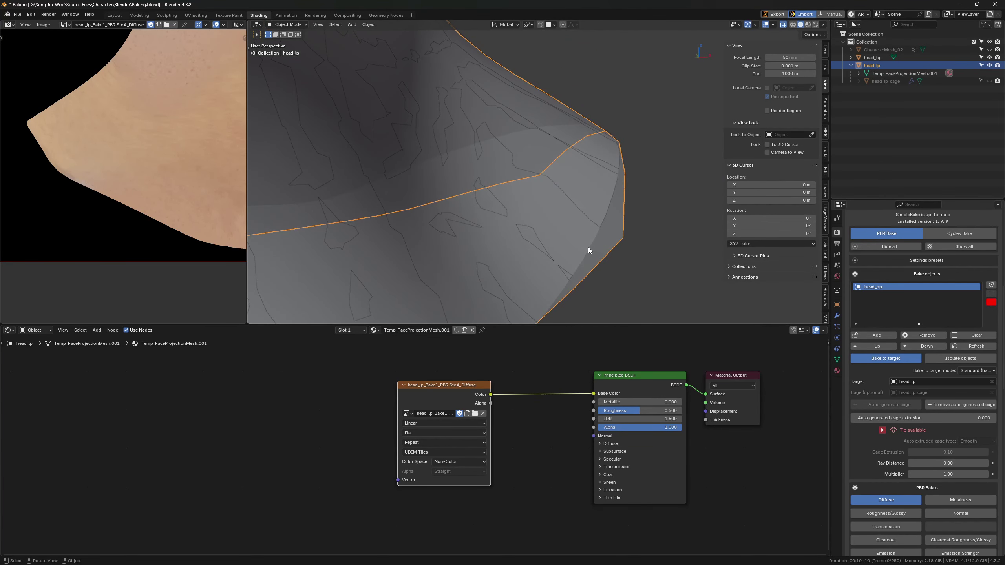
scroll(101, 216, down, 1)
key(Tab)
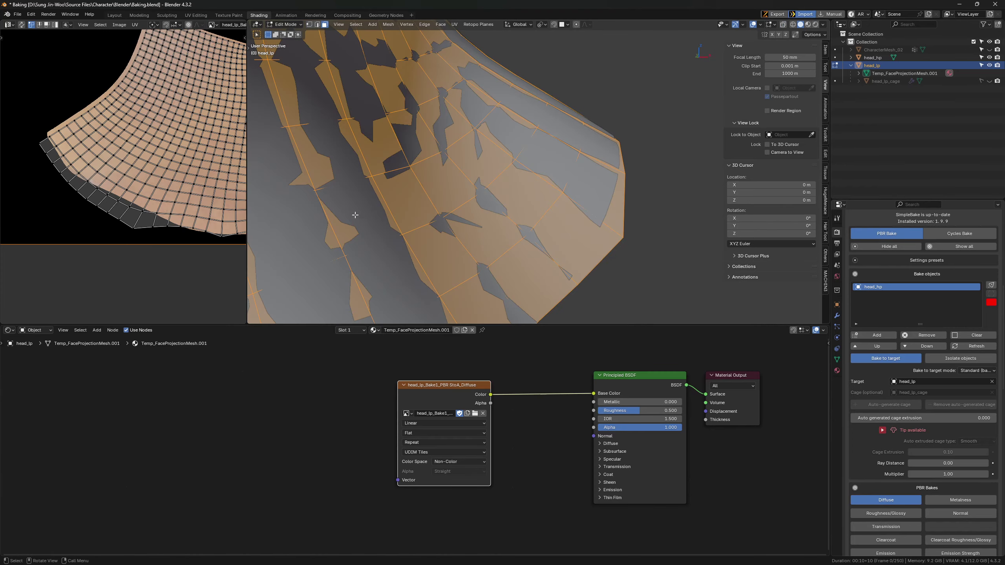
scroll(63, 197, up, 3)
scroll(514, 178, down, 5)
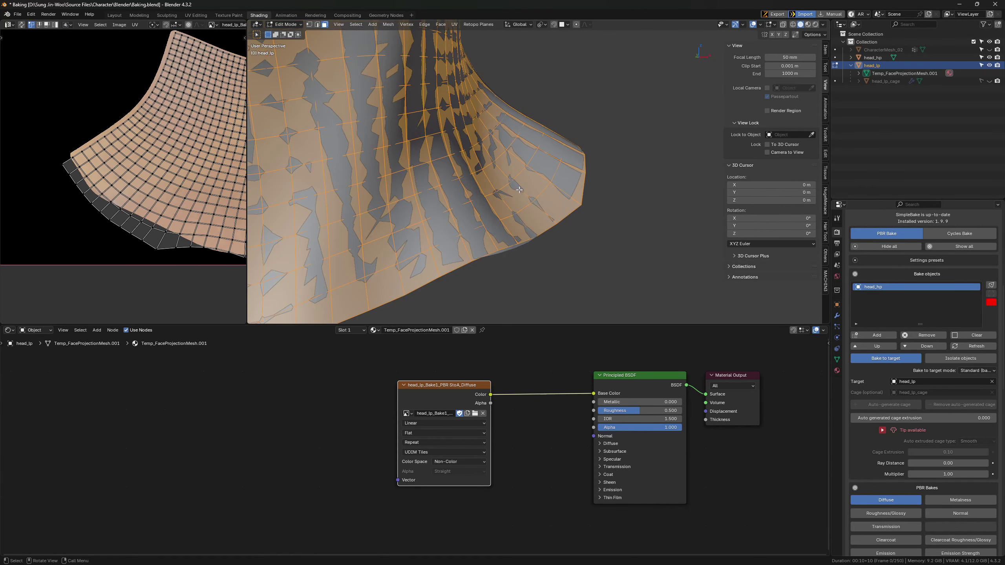
middle_drag(514, 178, 546, 150)
key(Tab)
scroll(546, 143, up, 3)
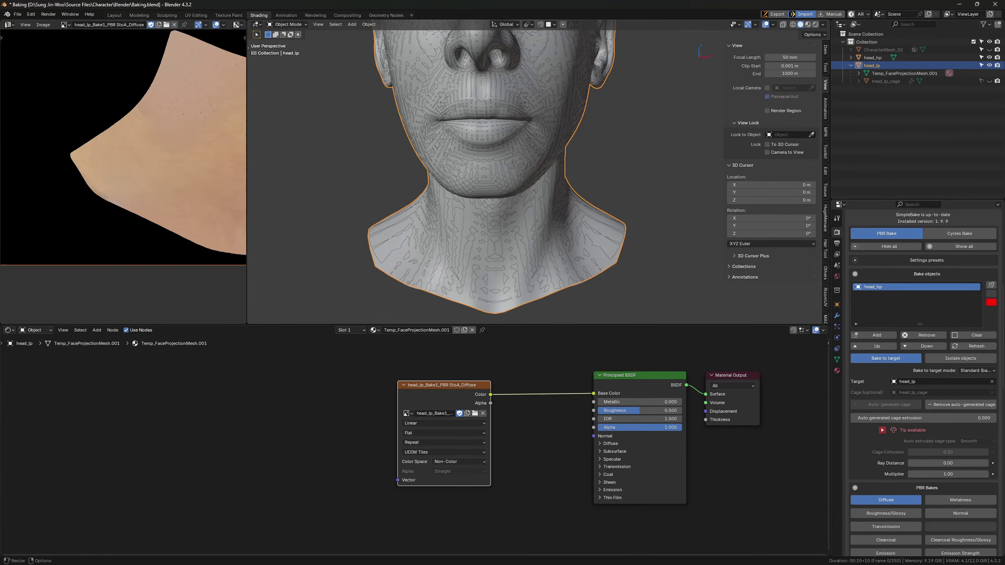
click(989, 57)
scroll(517, 193, up, 2)
middle_drag(516, 193, 521, 206)
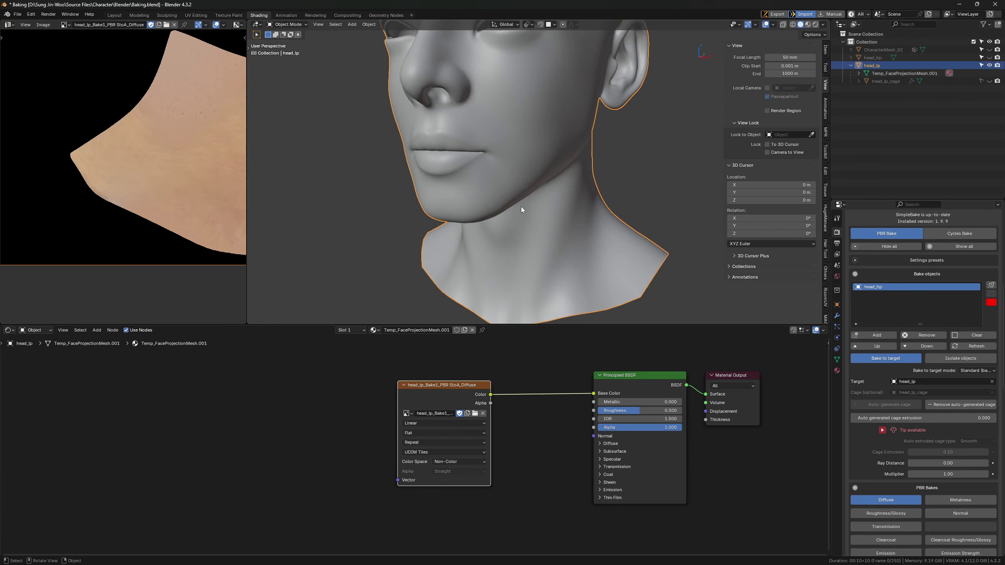
Step: Examine the baked colour bleed around the UV island edges of head_lp and the Bake Margin among the texture settings
scroll(541, 214, down, 5)
key(Tab)
middle_drag(635, 218, 617, 222)
scroll(137, 208, down, 3)
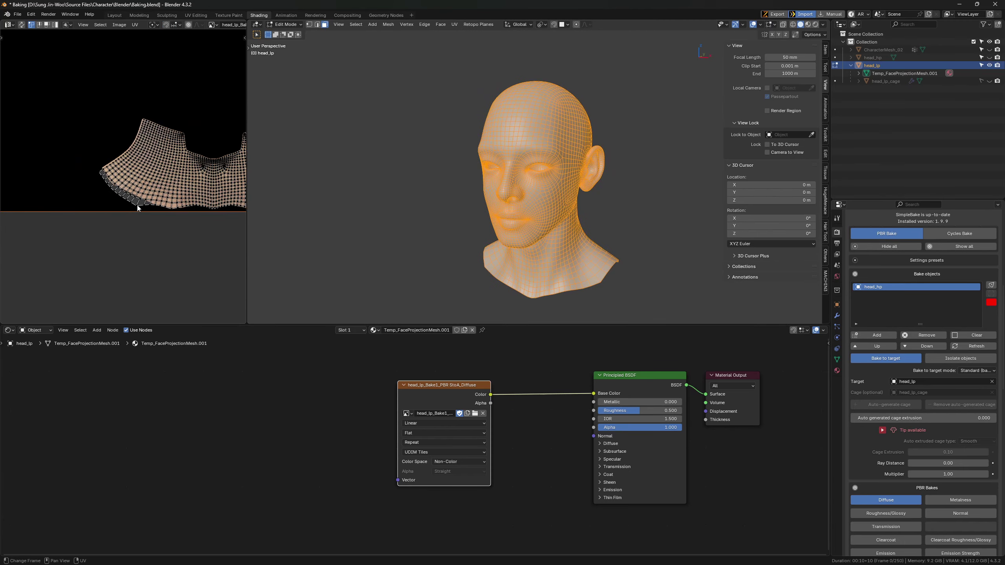
scroll(140, 200, up, 10)
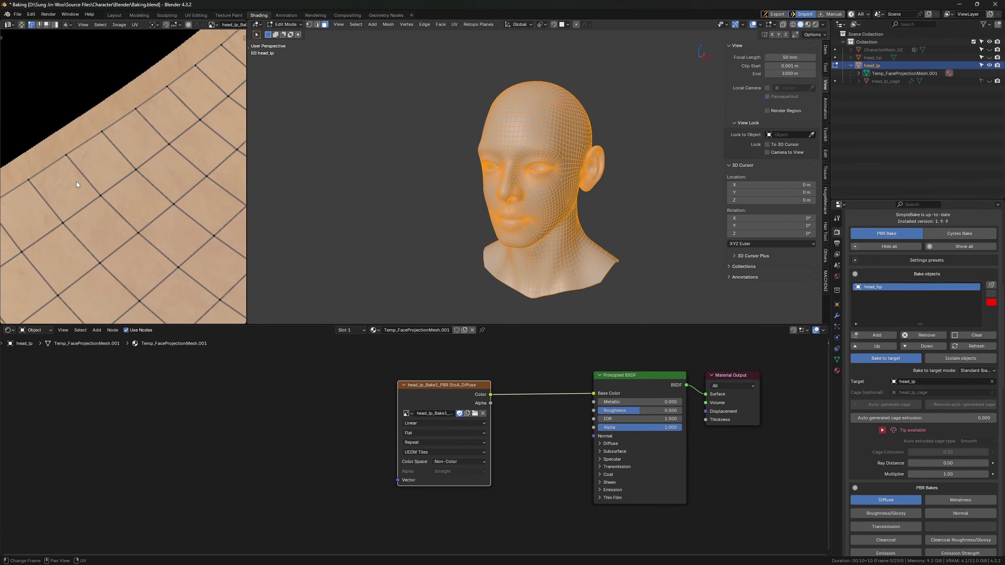
scroll(75, 182, down, 5)
scroll(95, 193, up, 8)
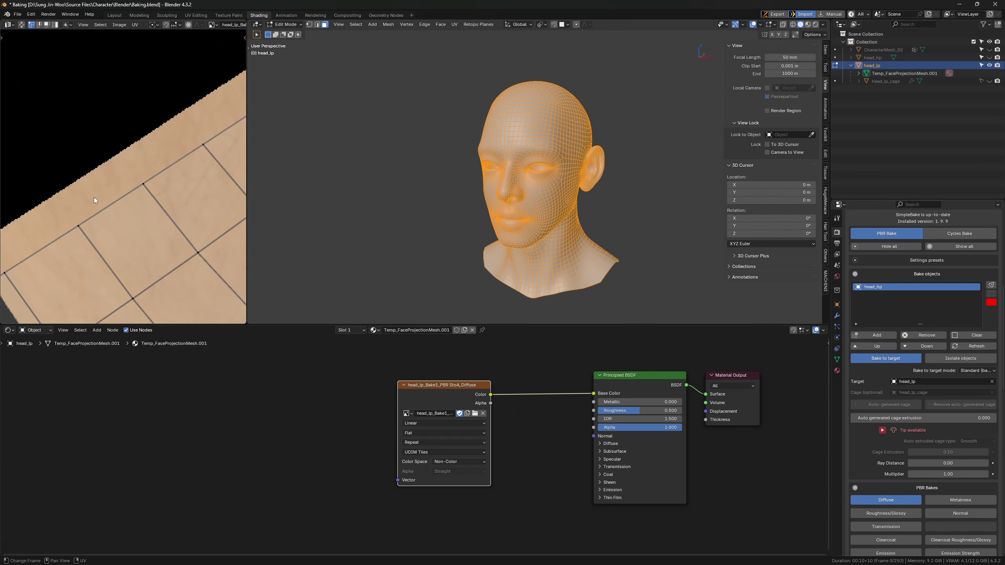
scroll(94, 198, down, 10)
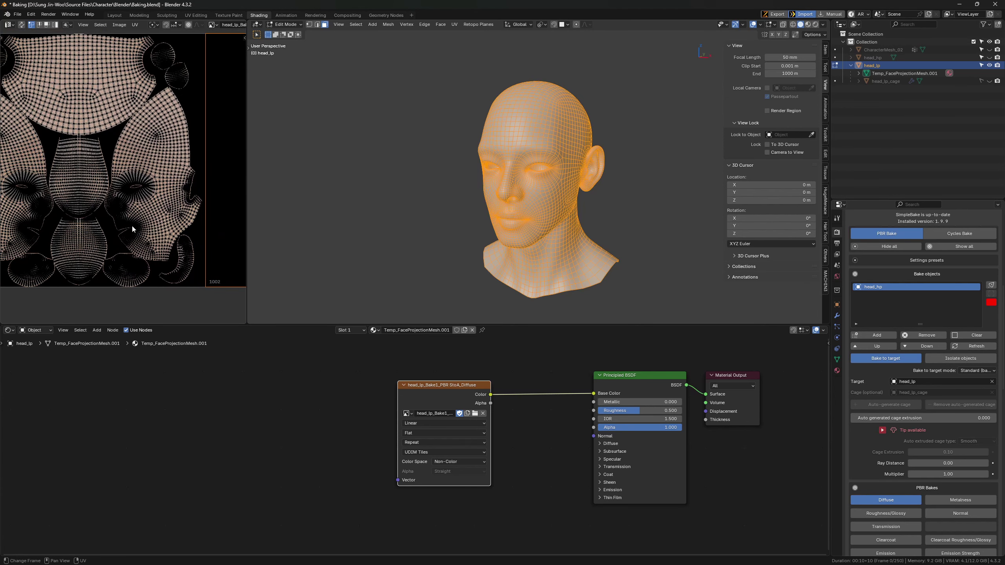
scroll(858, 295, down, 10)
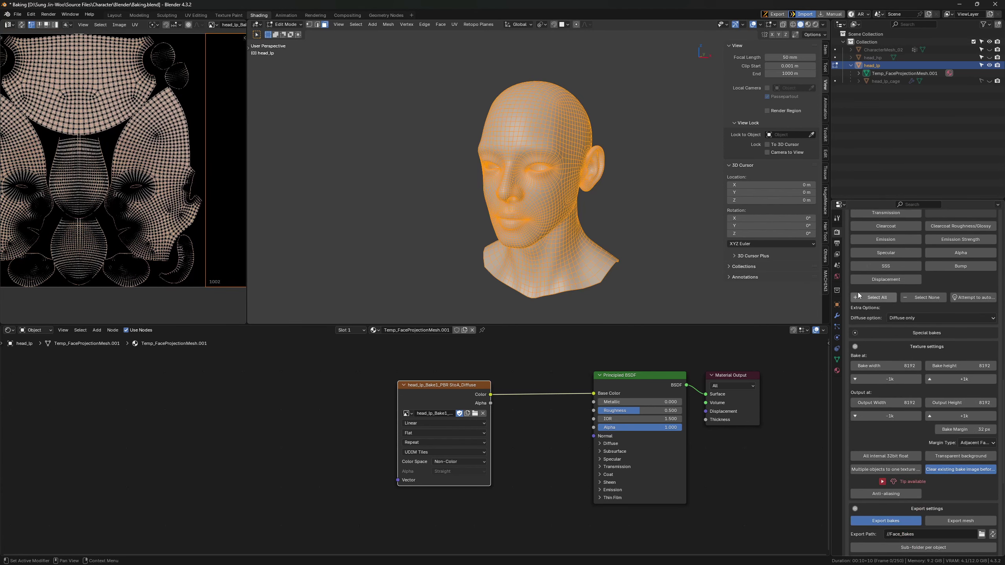
scroll(108, 202, down, 5)
scroll(108, 202, up, 10)
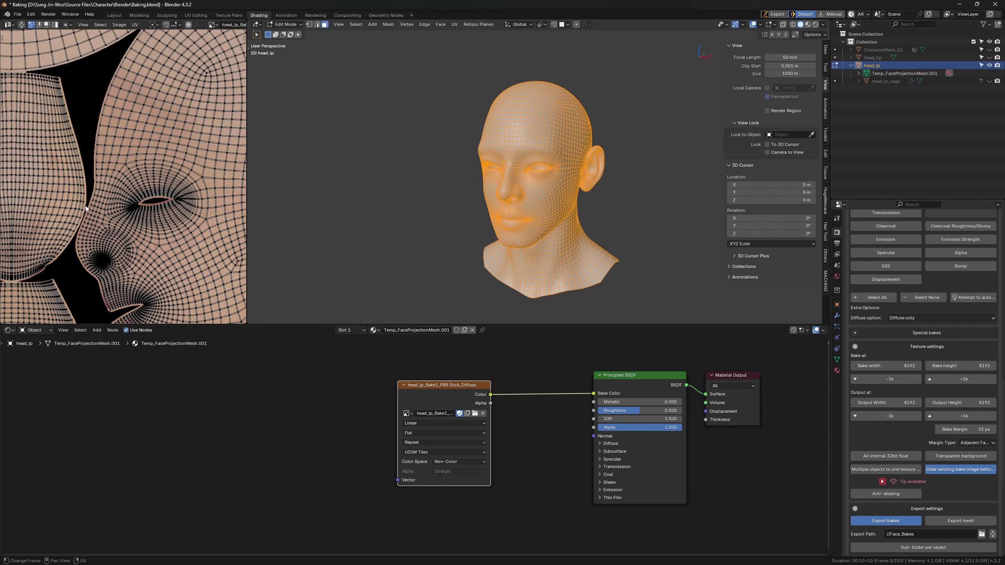
middle_drag(417, 199, 446, 201)
Step: Return head_lp to Object Mode and show the textured head in Material Preview
key(Tab)
middle_drag(526, 197, 564, 199)
scroll(579, 200, up, 3)
key(z)
click(586, 232)
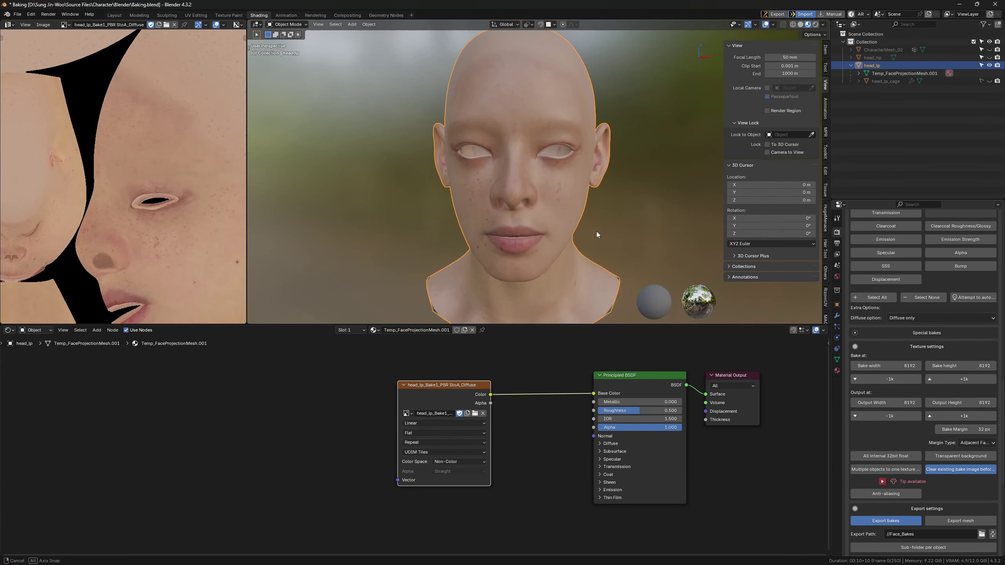
Step: Unhide head_hp and move head_lp about 0.039 m along X to compare both heads side by side from the front
middle_drag(676, 198, 563, 233)
key(g)
key(x)
click(602, 233)
key(KP_1)
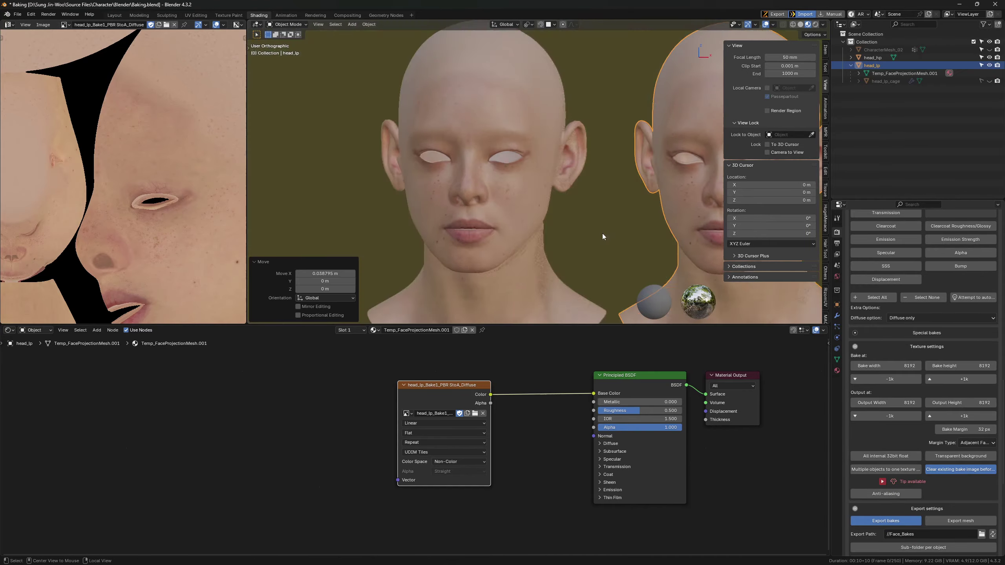
Step: Enlarge the 3D viewport and compare the wireframes of head_hp and head_lp side by side over their textures
key(ctrl+space)
scroll(459, 228, up, 2)
middle_drag(497, 286, 624, 253)
key(shift+z)
click(653, 275)
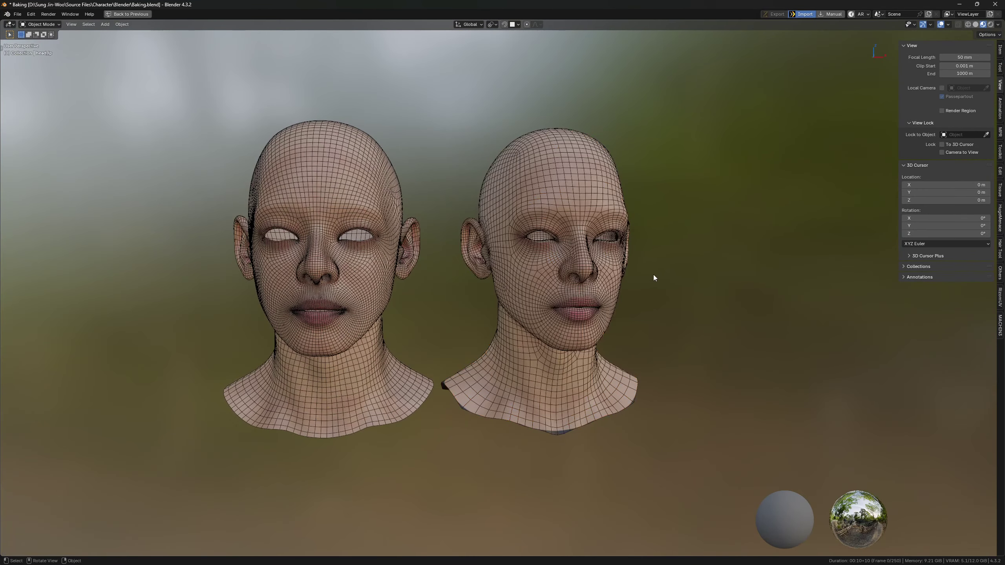
scroll(650, 276, up, 1)
mouse_move(567, 290)
middle_down()
mouse_move(577, 290)
mouse_move(573, 302)
mouse_move(531, 300)
mouse_move(618, 298)
mouse_move(592, 279)
mouse_move(573, 292)
mouse_move(692, 259)
mouse_move(645, 245)
mouse_move(507, 263)
mouse_move(567, 293)
mouse_move(572, 262)
mouse_move(564, 282)
middle_up()
key(shift+z)
Step: Inspect the baked skin detail around head_lp's nose and cheek up close, compare both heads and restore the full workspace
scroll(507, 264, up, 5)
shift+middle_drag(624, 272, 501, 269)
scroll(501, 269, up, 4)
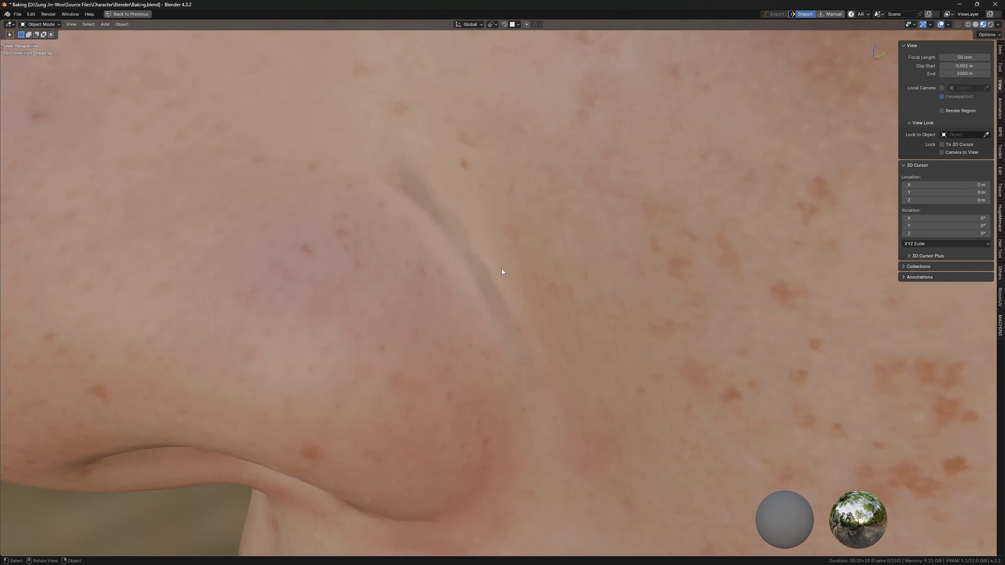
key(z)
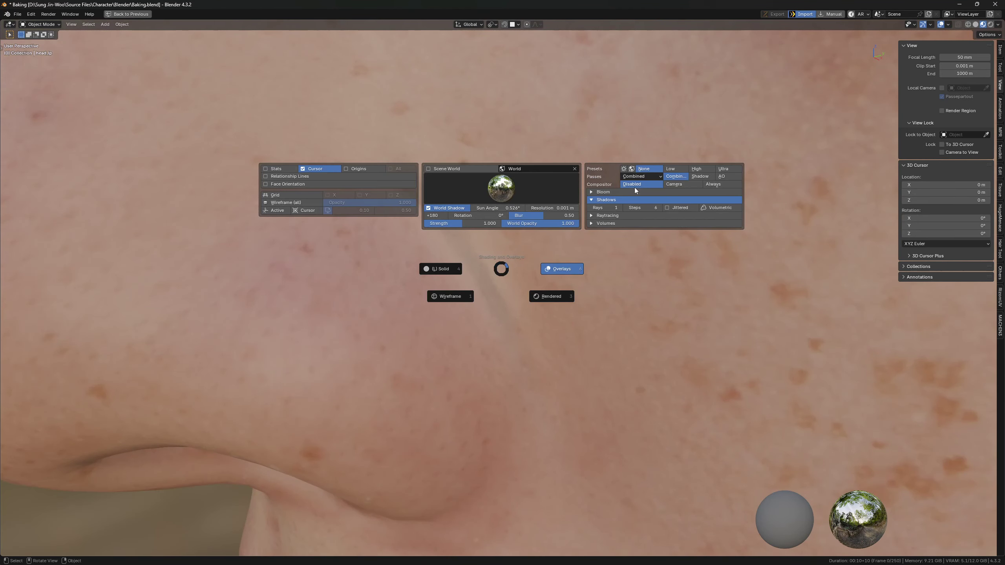
click(586, 327)
scroll(584, 327, down, 8)
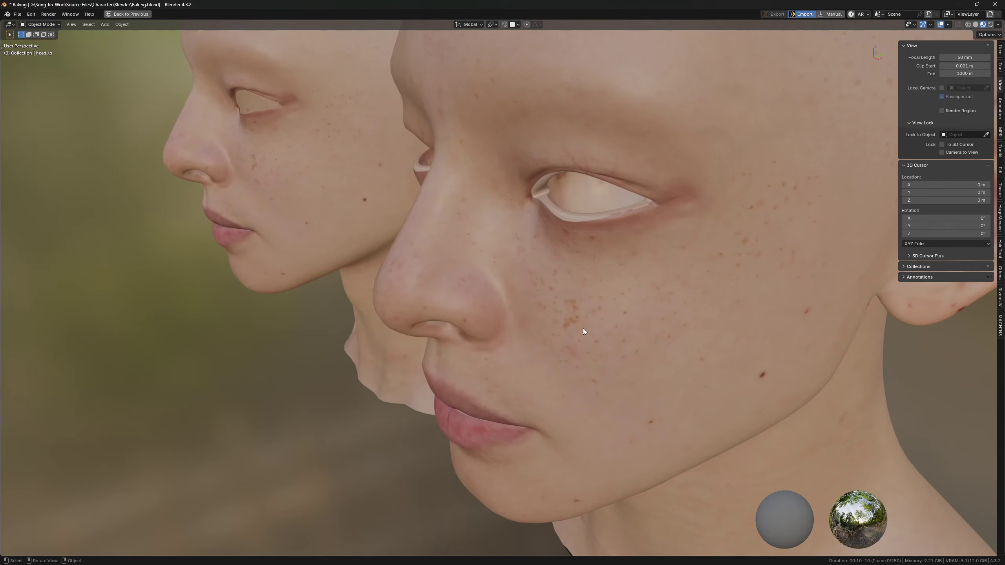
middle_drag(582, 328, 575, 319)
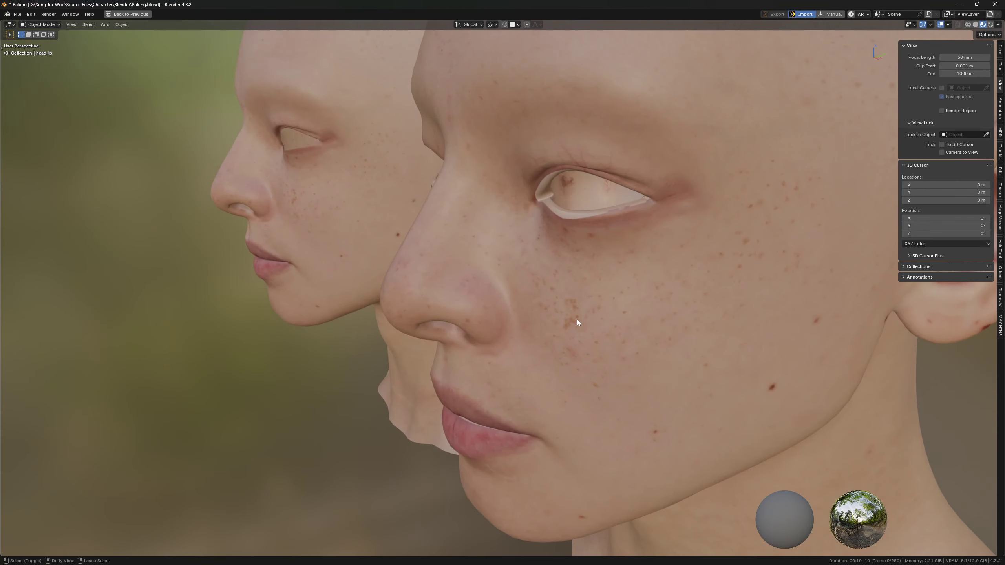
scroll(536, 321, down, 5)
middle_drag(536, 319, 573, 332)
scroll(544, 321, down, 3)
scroll(598, 325, down, 2)
key(ctrl+space)
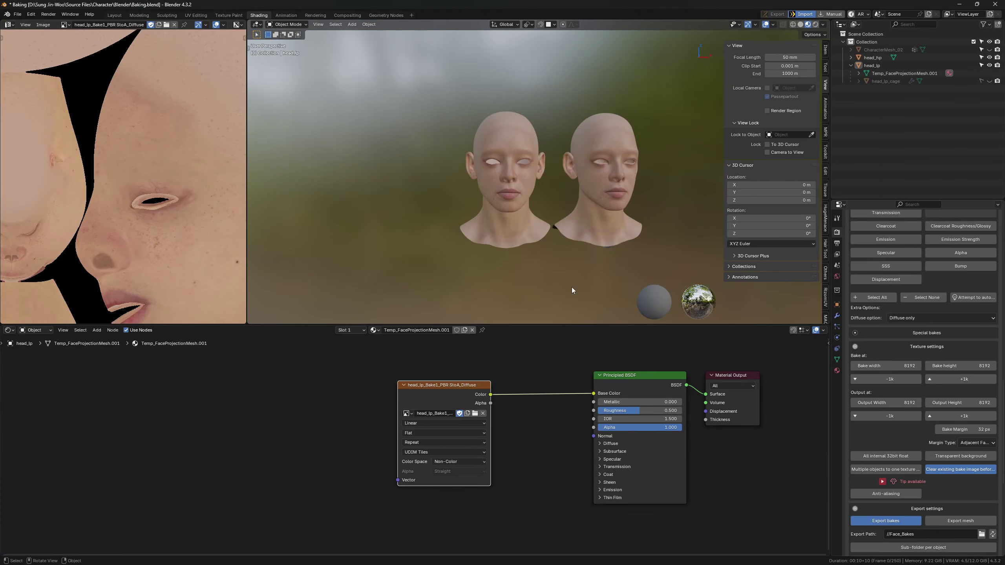
Step: Return head_lp to its original position so that it overlaps head_hp again
mouse_move(572, 287)
middle_down()
mouse_move(556, 257)
mouse_move(548, 264)
middle_up()
click(547, 264)
key(shift+h)
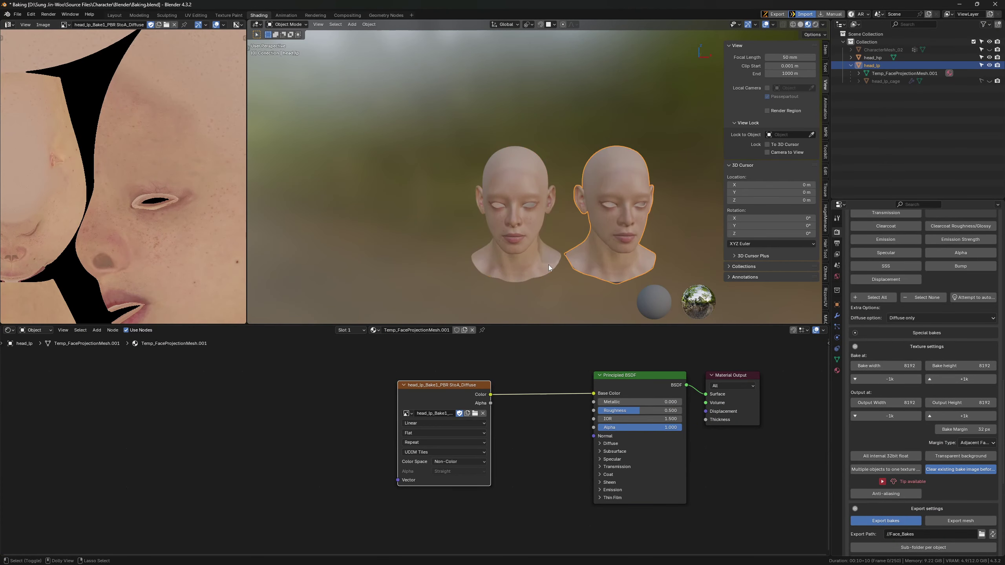
Step: Select head_hp and view the multi-channel and calibrated displacement textures among its material's unconnected image nodes
middle_drag(505, 412, 524, 403)
click(864, 60)
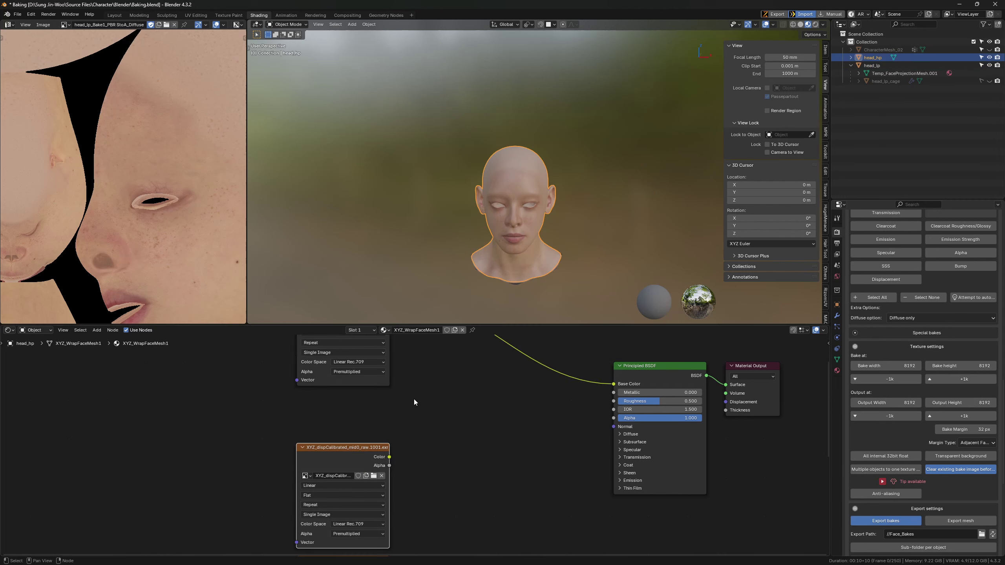
scroll(421, 406, down, 3)
middle_drag(421, 406, 501, 406)
scroll(66, 237, down, 5)
middle_drag(66, 238, 112, 241)
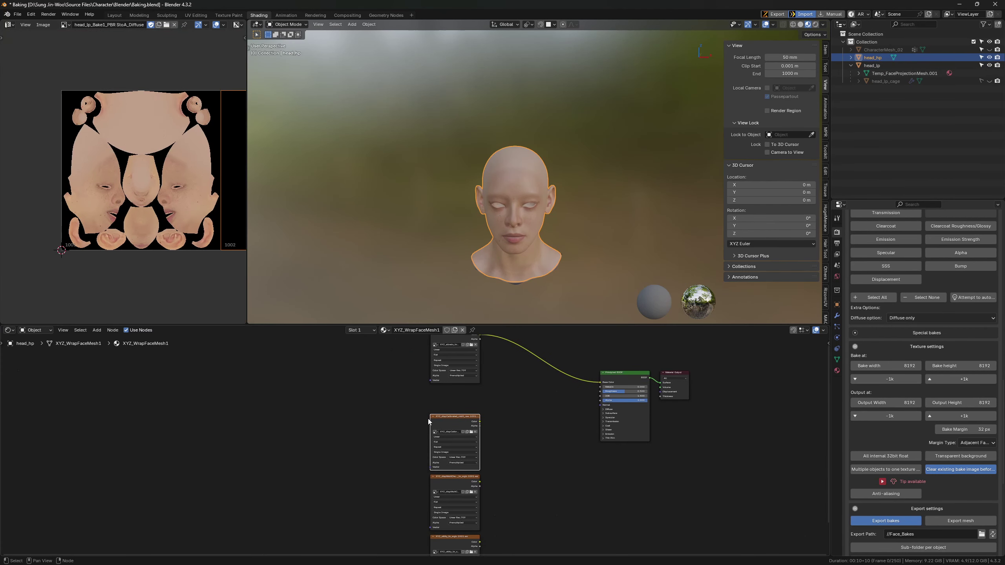
scroll(462, 423, up, 2)
click(485, 496)
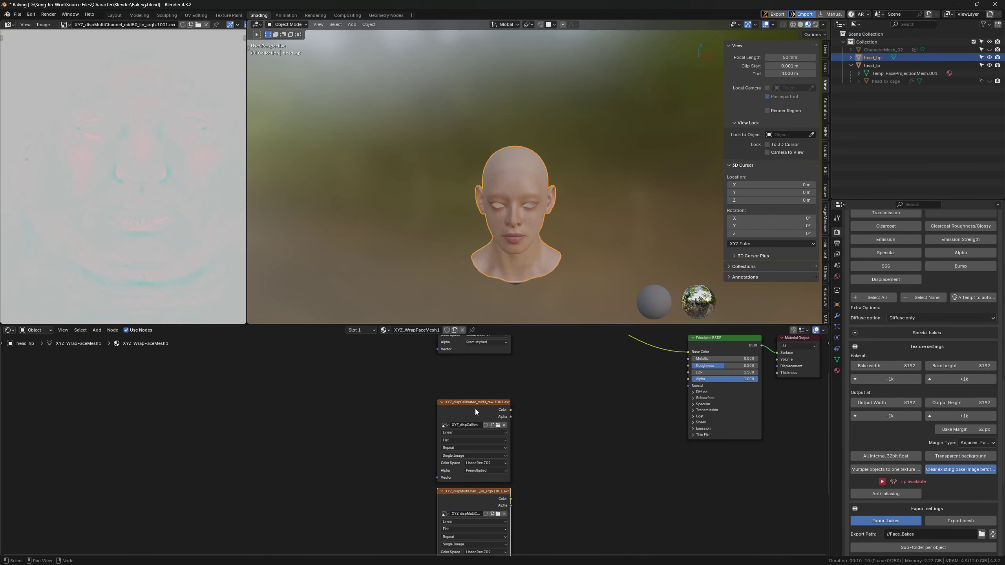
click(475, 402)
scroll(123, 169, up, 3)
scroll(415, 397, up, 2)
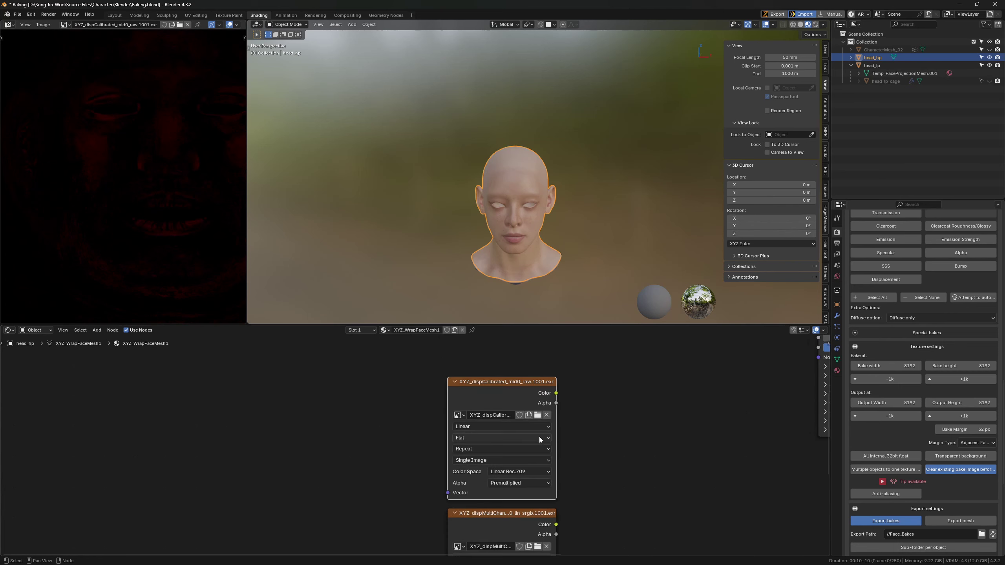
Step: Compare head_hp's XYZ_dispCalibrated and XYZ_dispMultiChannel textures again and view the XYZ_utility texture
scroll(140, 239, down, 1)
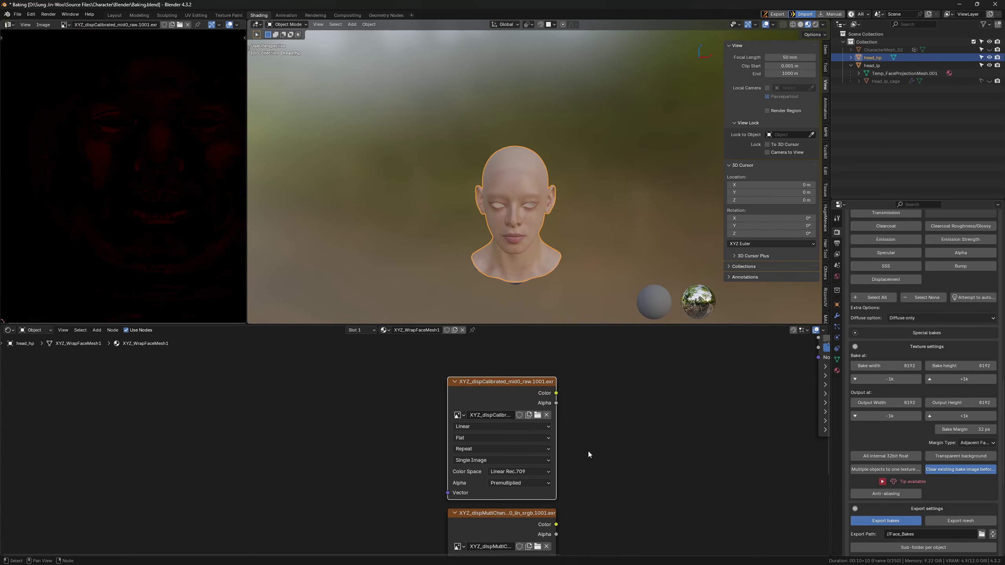
middle_drag(588, 455, 565, 403)
click(477, 476)
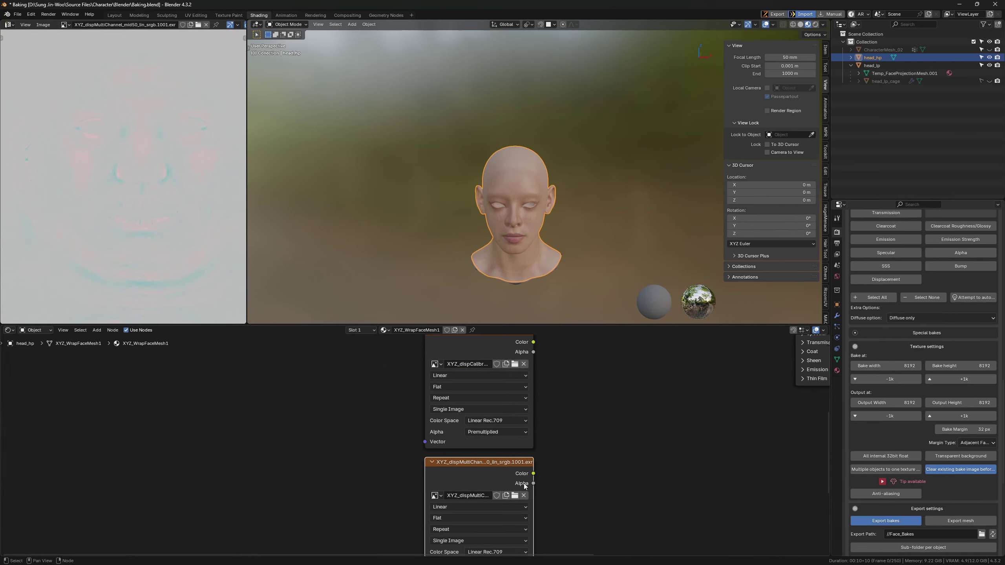
scroll(550, 382, down, 2)
click(479, 394)
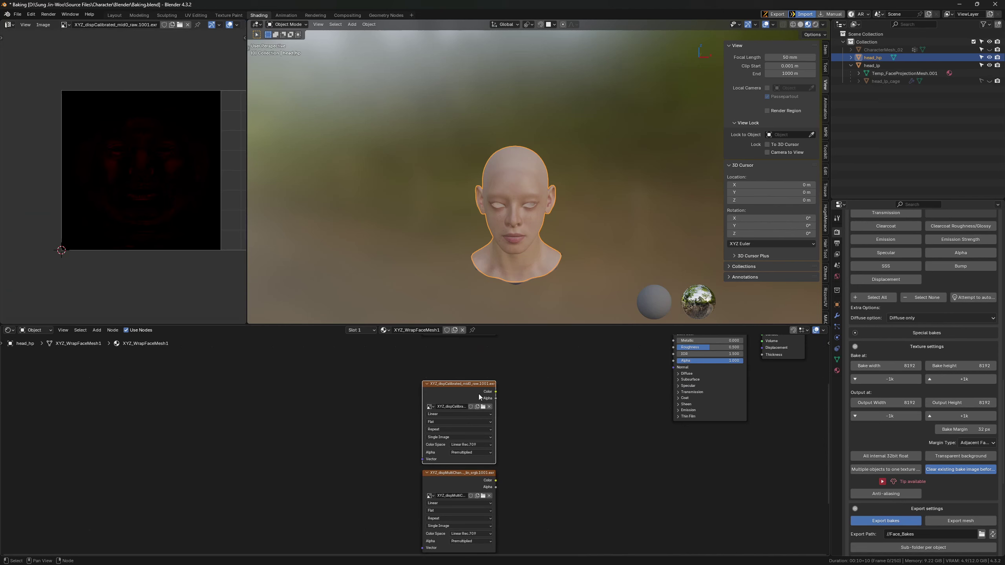
scroll(518, 427, up, 4)
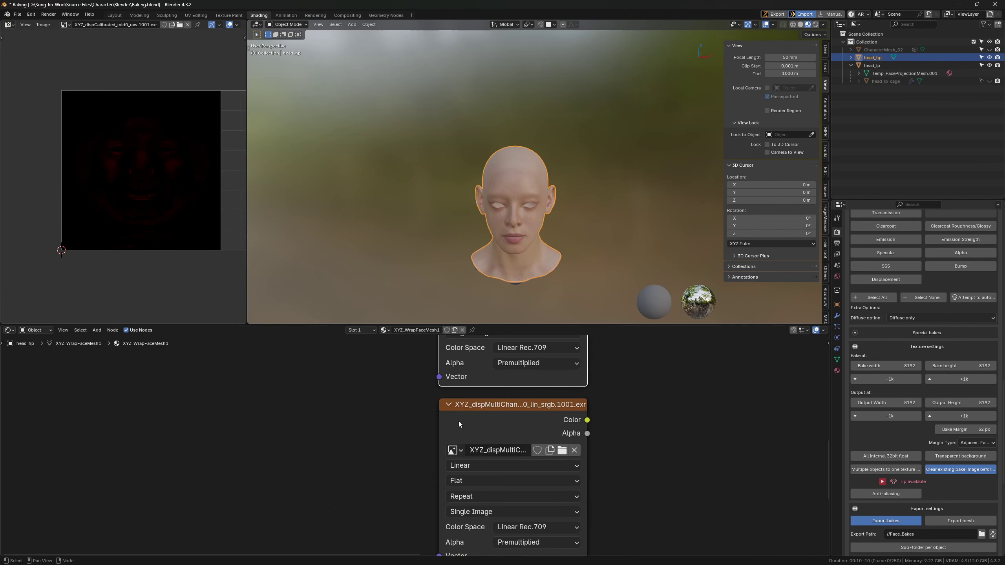
click(459, 423)
scroll(459, 421, down, 2)
shift+scroll(489, 462, down, 2)
click(440, 460)
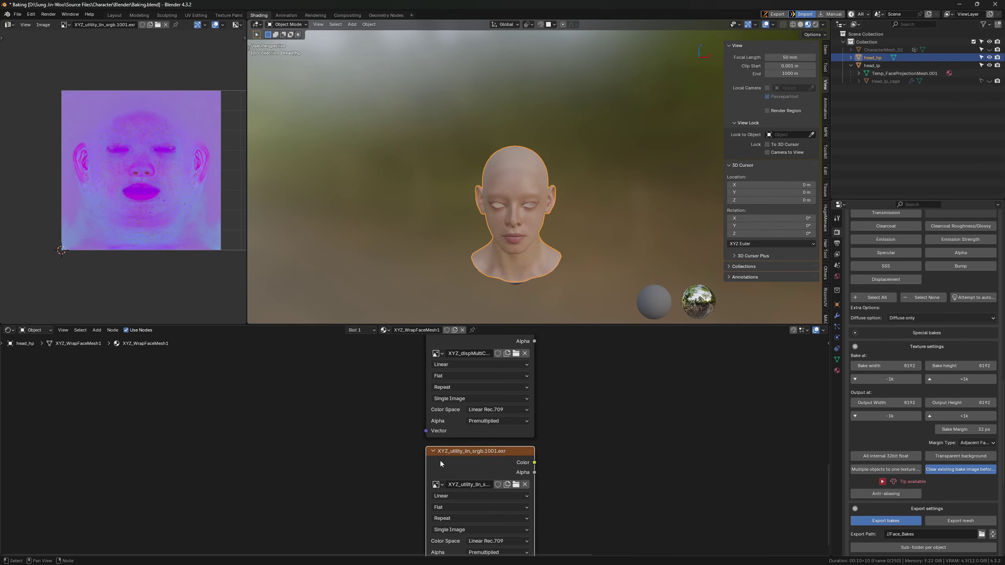
Step: Connect the Color of head_hp's XYZ_dispCalibrated_mid0_raw texture node to the Principled BSDF's Base Color
scroll(475, 429, down, 3)
shift+scroll(517, 451, up, 2)
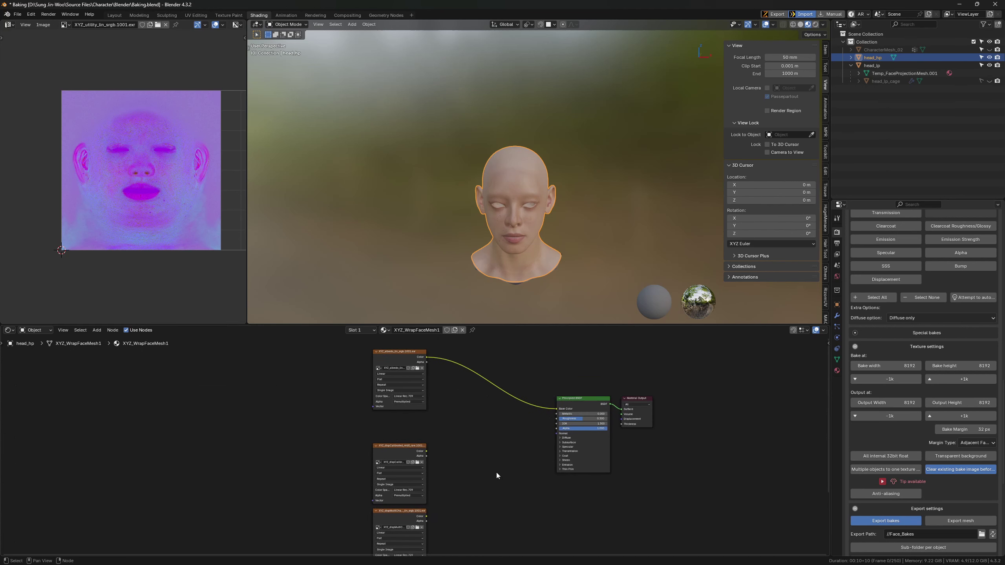
scroll(449, 455, up, 2)
middle_drag(450, 454, 456, 458)
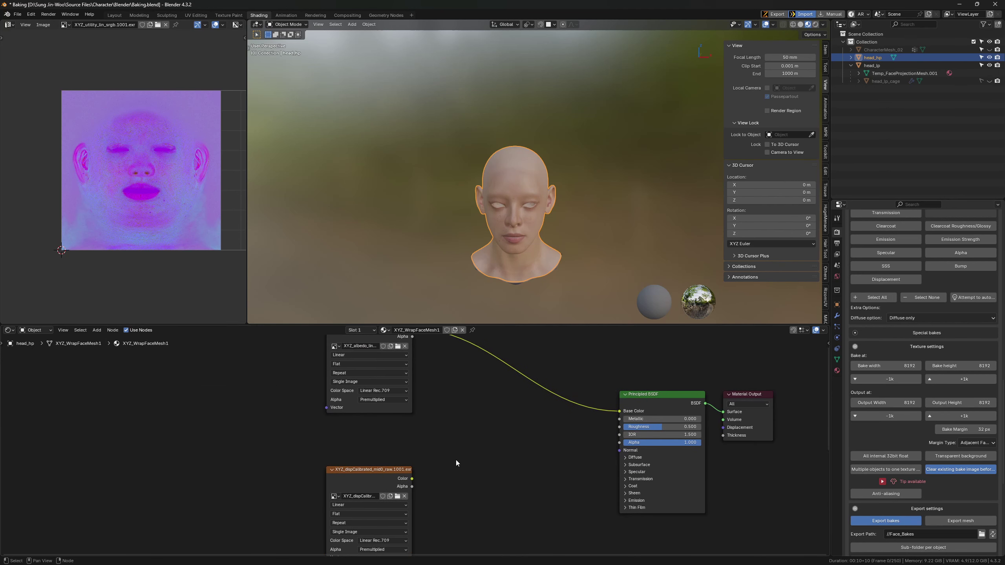
drag(411, 479, 619, 411)
Step: Bake head_hp's calibrated displacement onto head_lp with SimpleBake in the foreground, and repeat the bake for the remaining maps
click(552, 225)
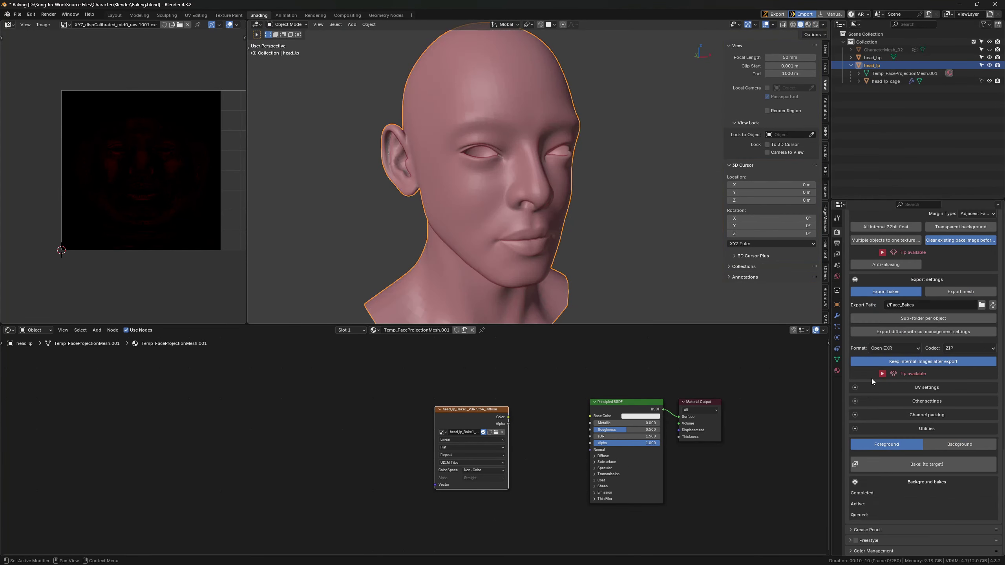
scroll(871, 379, down, 6)
click(926, 465)
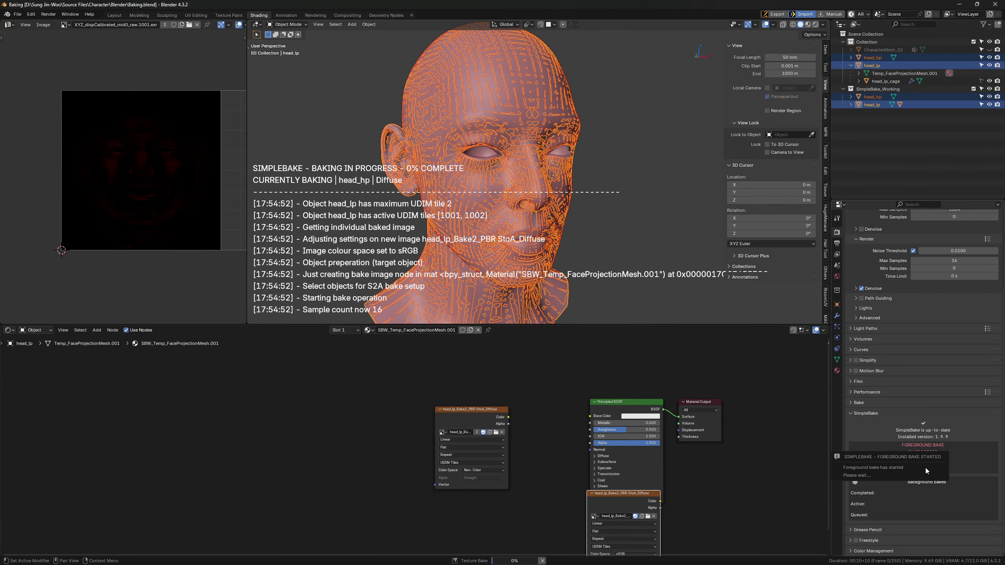
click(918, 462)
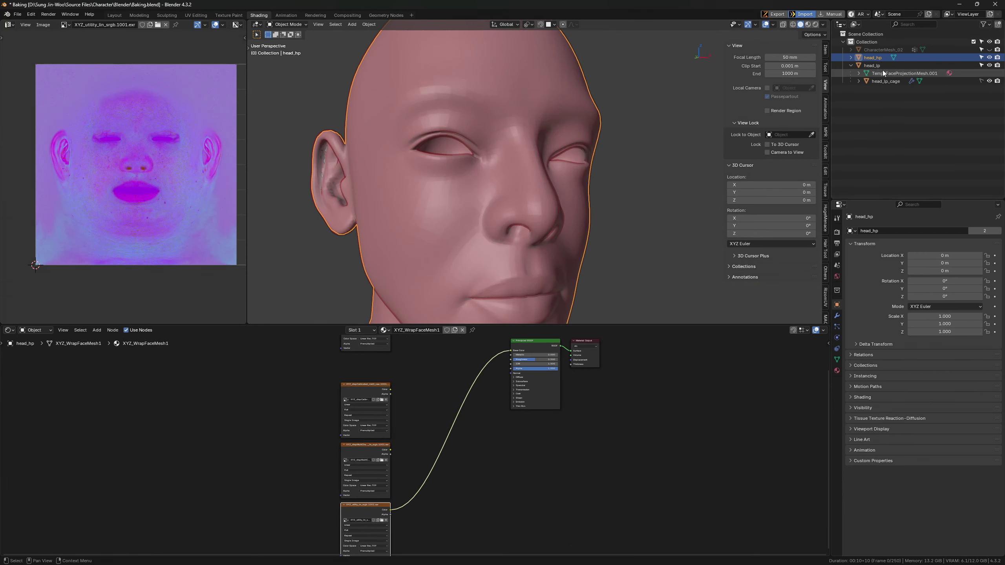
Step: Select head_lp with its latest baked image and save the file
scroll(872, 340, down, 15)
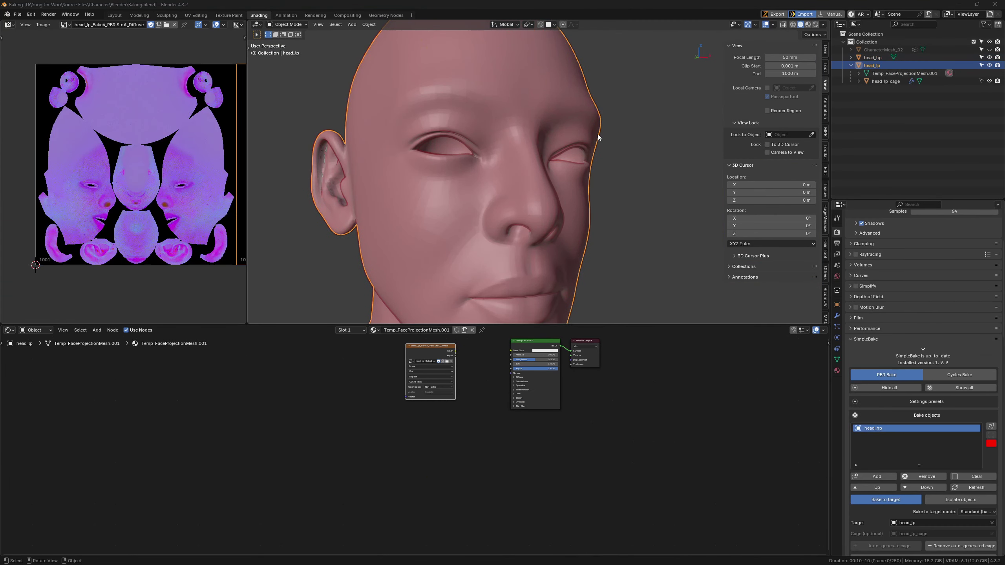
middle_drag(598, 133, 550, 188)
key(ctrl+s)
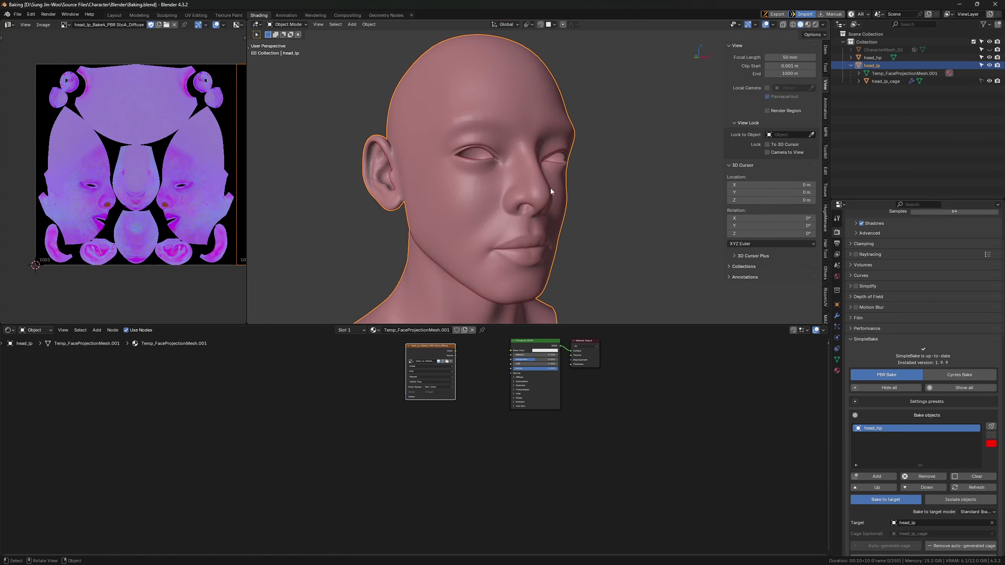
Step: Switch the viewport to Material Preview and hide head_hp and head_lp_cage
key(z)
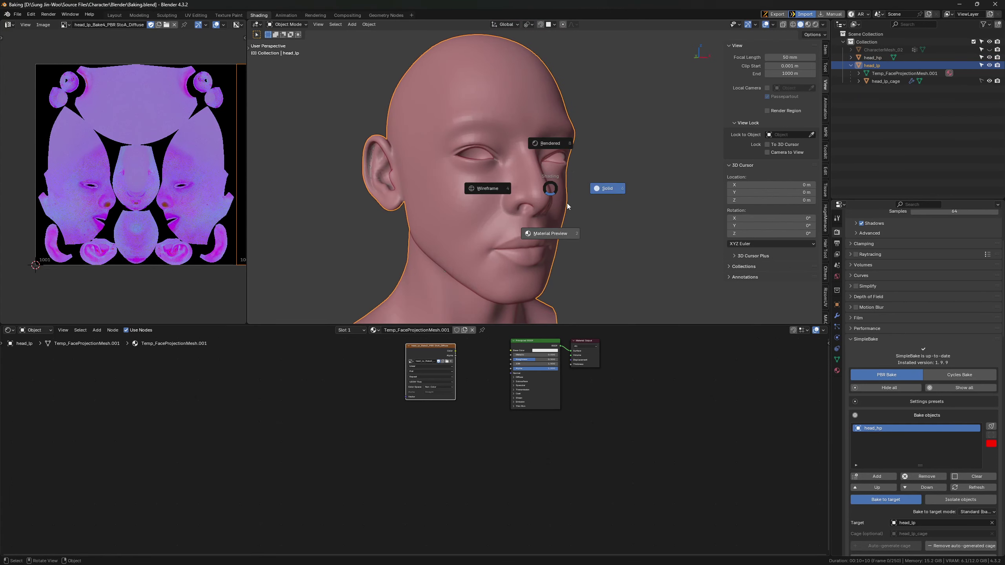
key(2)
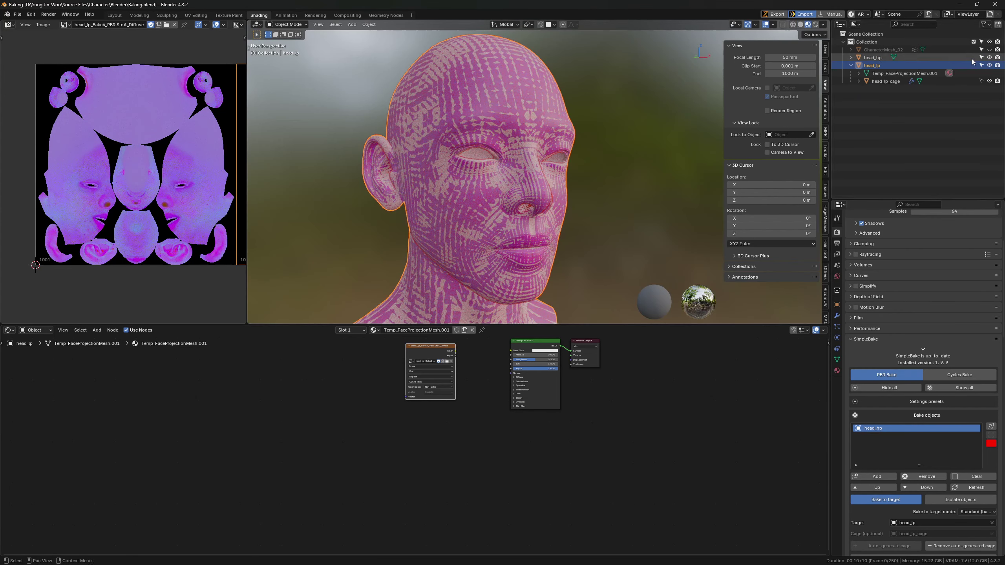
click(988, 58)
click(989, 81)
Step: Use the head_lp_Bake2_PBR StoA_Diffuse image in head_lp's texture node and connect its Color to the Principled BSDF's Base Color
middle_drag(577, 174, 573, 158)
scroll(515, 391, up, 3)
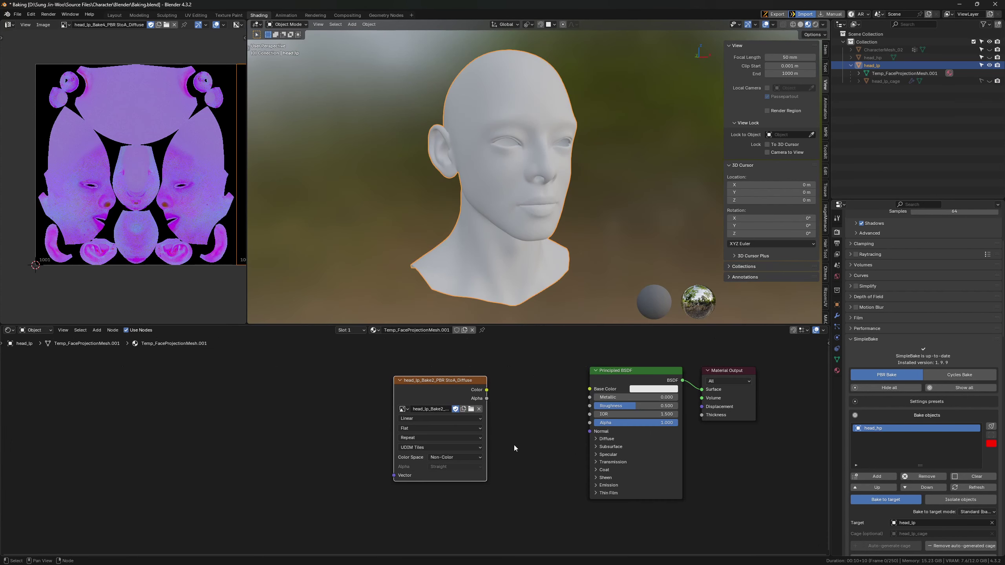
scroll(414, 444, up, 1)
drag(499, 381, 615, 380)
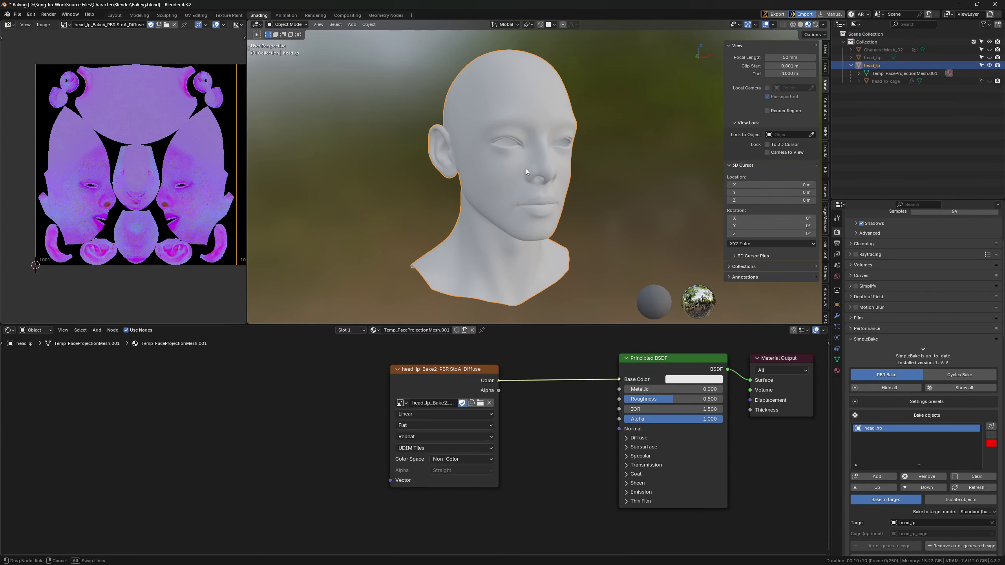
drag(536, 420, 537, 416)
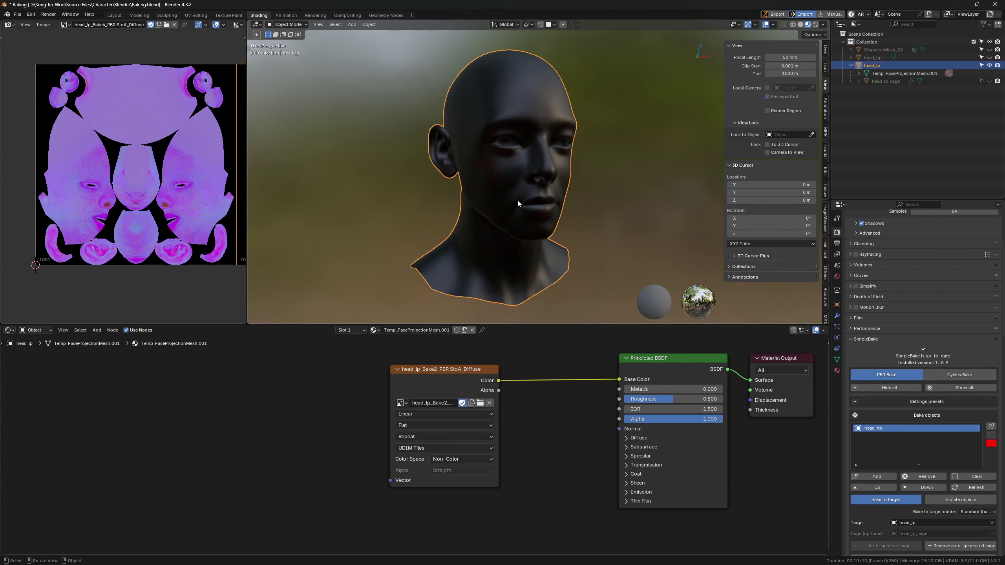
Step: Widen head_lp's baked image node, look through the list of available images and inspect the displacement bake on the face
scroll(517, 200, up, 3)
middle_drag(517, 199, 557, 251)
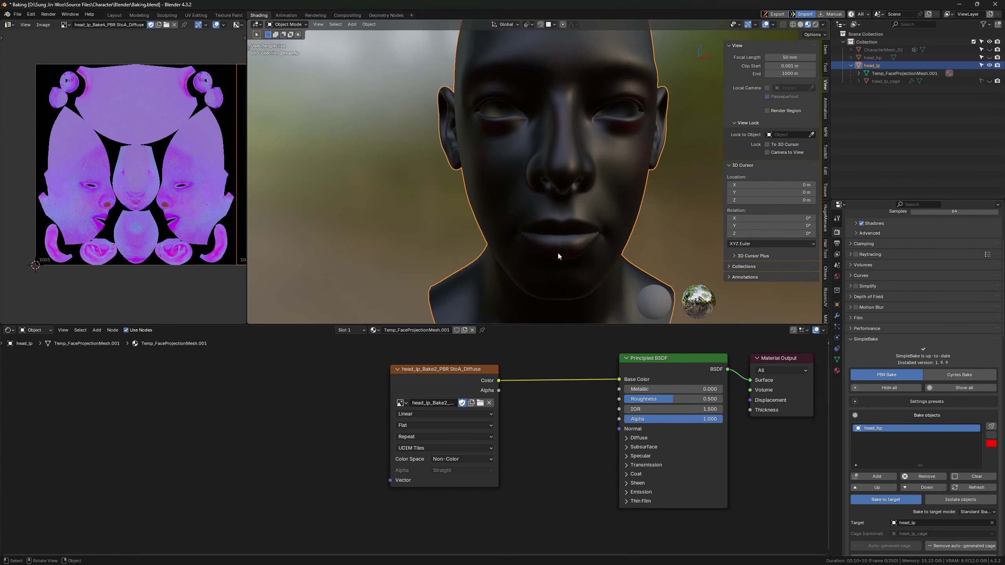
drag(391, 387, 349, 391)
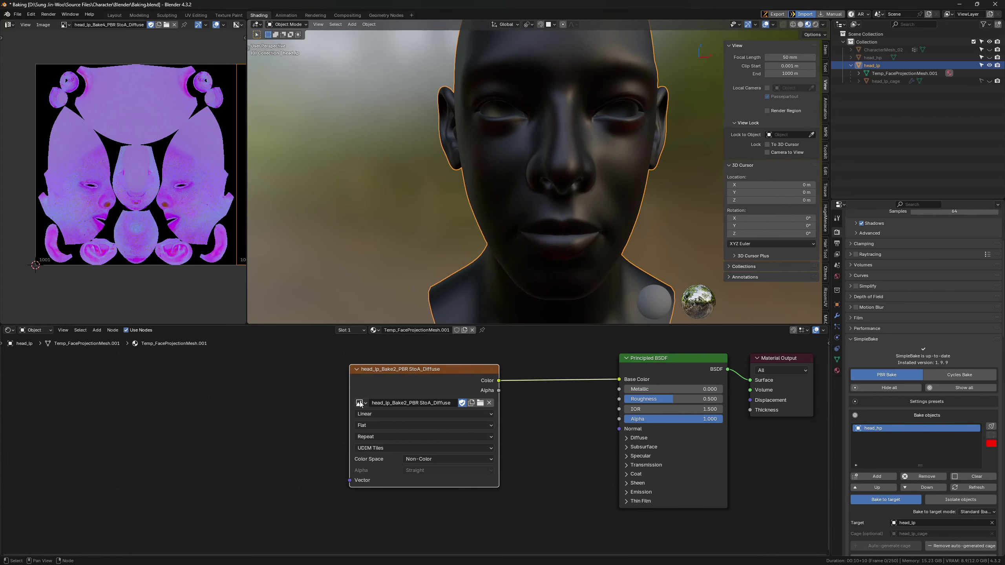
click(360, 403)
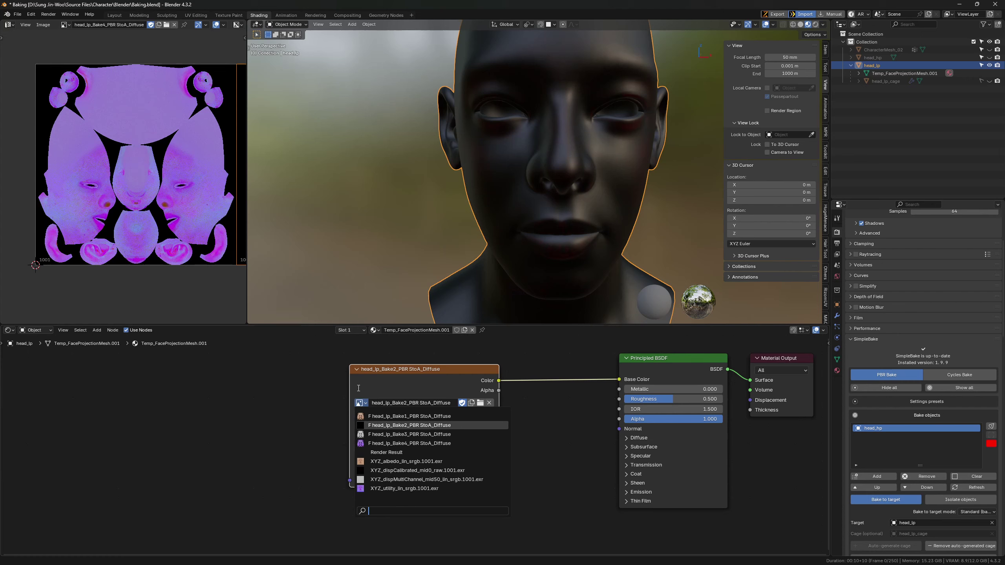
middle_drag(568, 226, 550, 212)
middle_drag(595, 208, 575, 191)
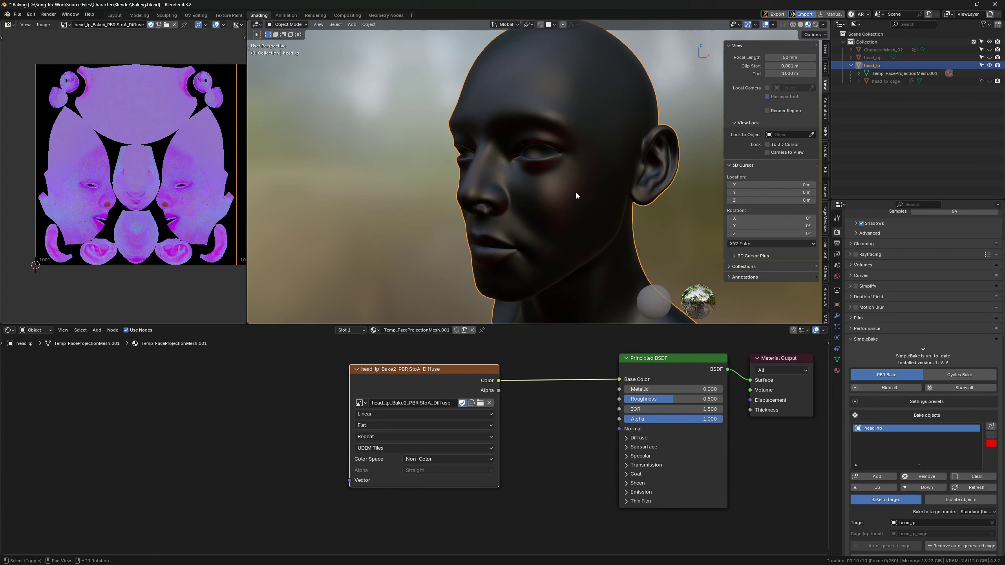
Step: Set the viewport's render pass to Diffuse Color to view the displacement bake without lighting, and deselect head_lp
click(823, 25)
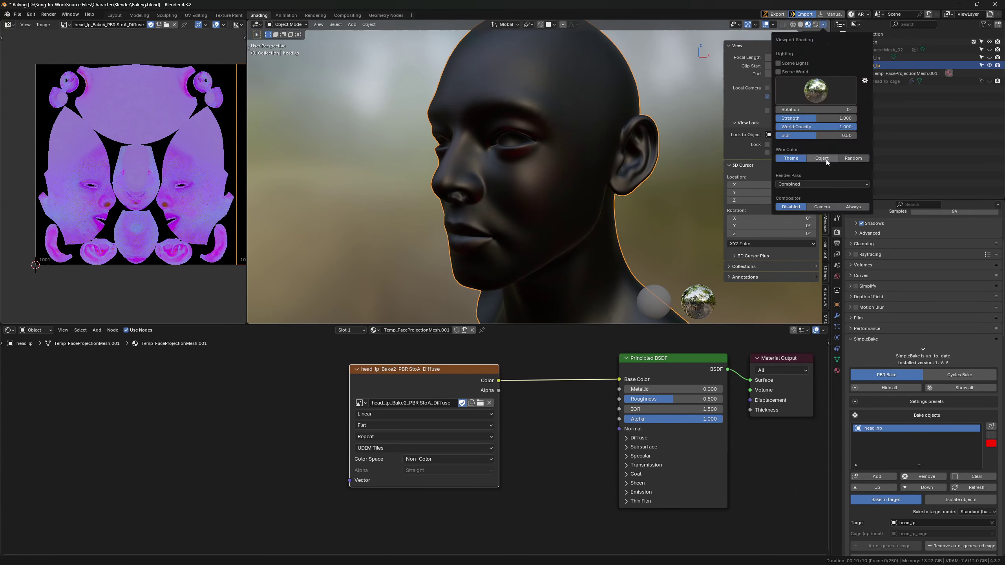
click(819, 183)
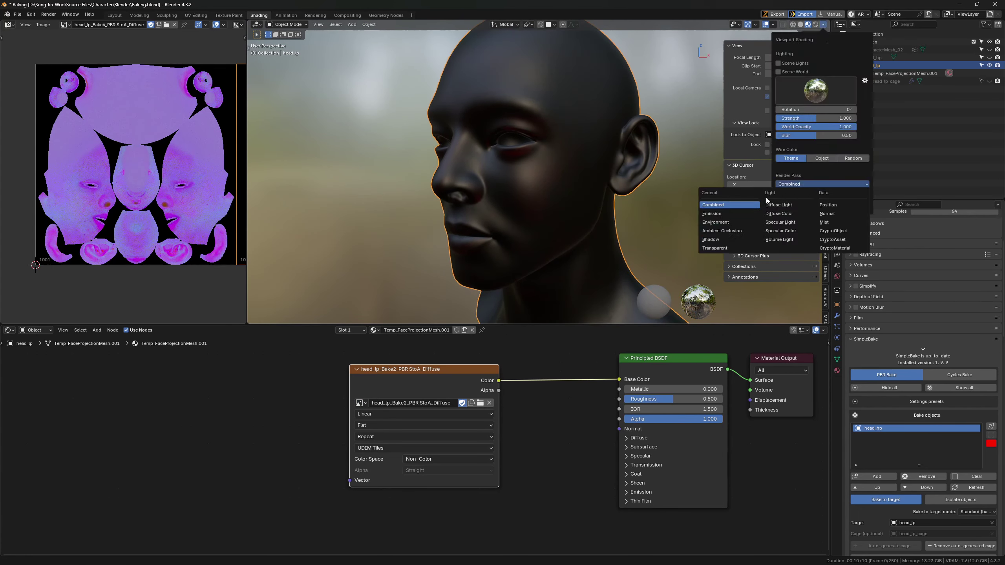
click(785, 214)
click(605, 203)
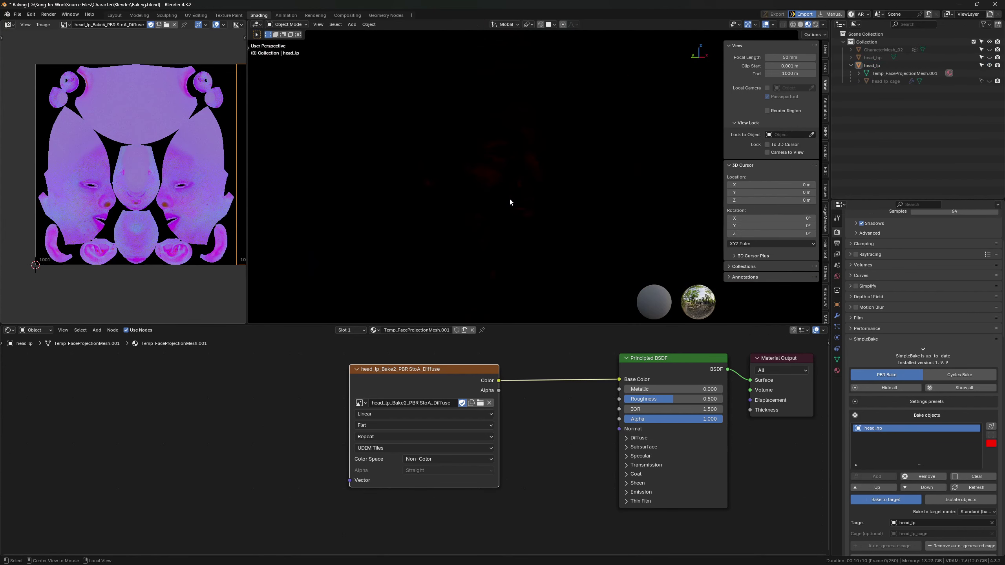
Step: Show the head_lp_Bake2_PBR StoA_Diffuse image in the image editor with only its red channel displayed, and widen that editor
middle_drag(529, 209, 464, 214)
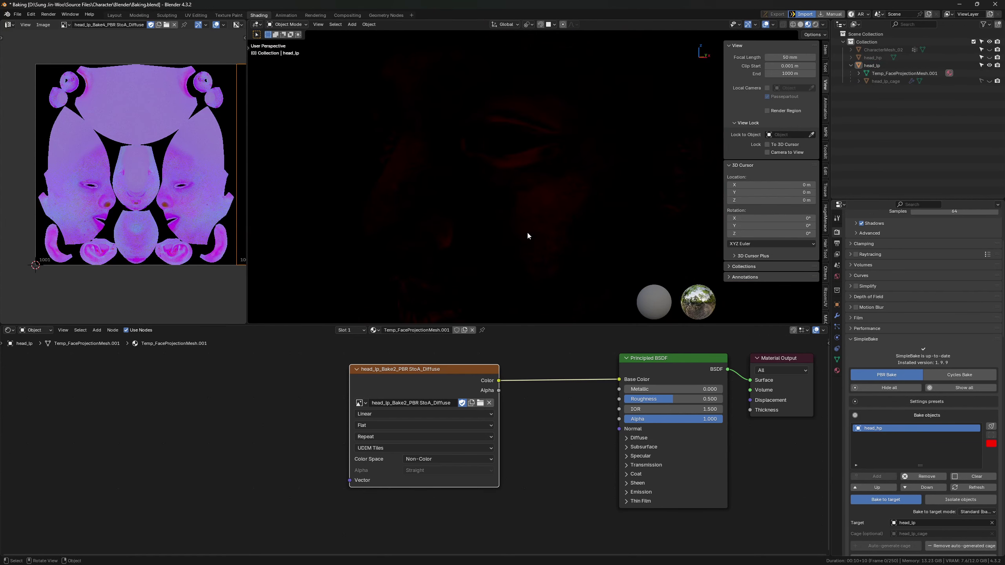
mouse_move(526, 231)
middle_down()
mouse_move(517, 212)
mouse_move(515, 225)
middle_up()
scroll(520, 253, up, 2)
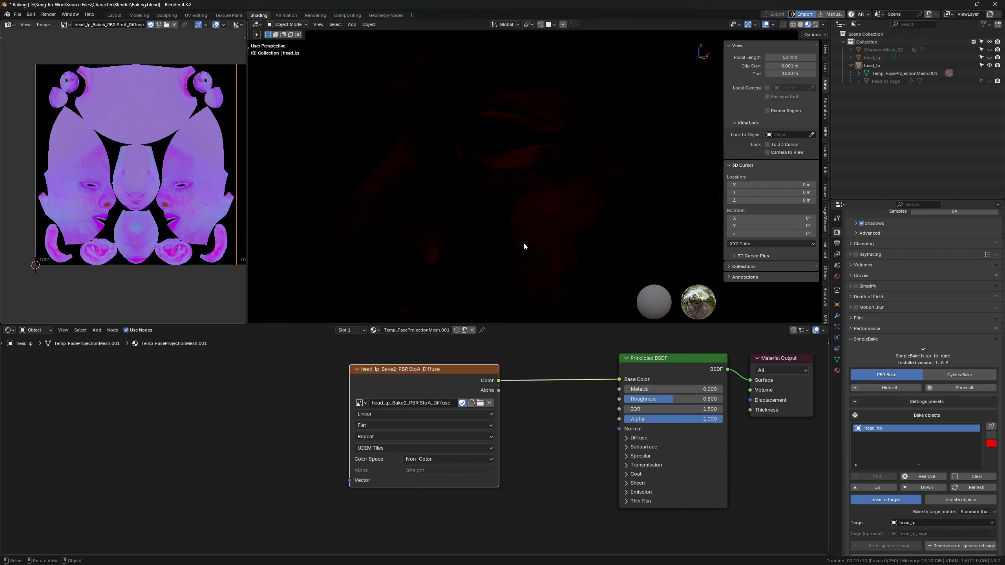
scroll(75, 69, down, 3)
click(65, 25)
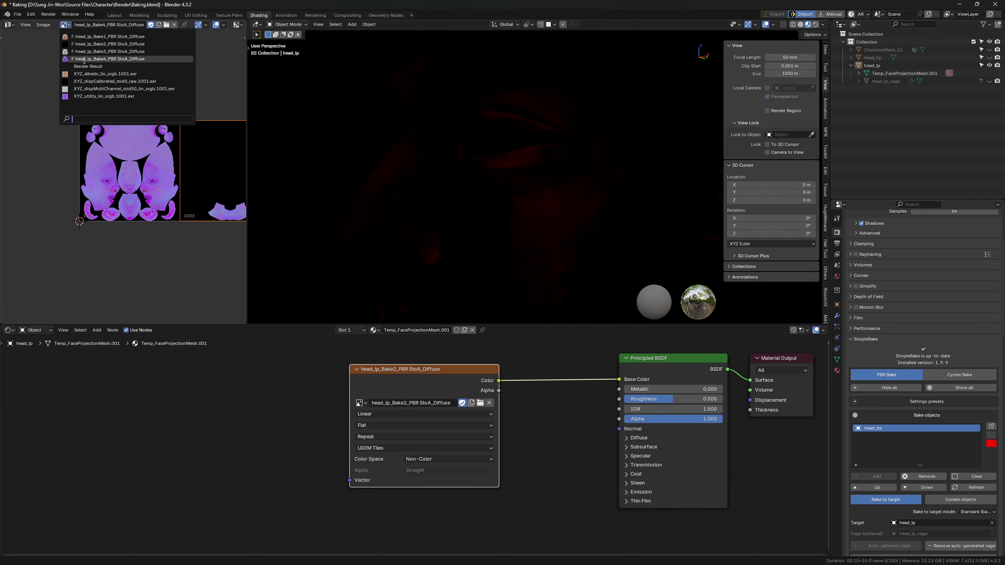
click(105, 44)
scroll(130, 99, up, 2)
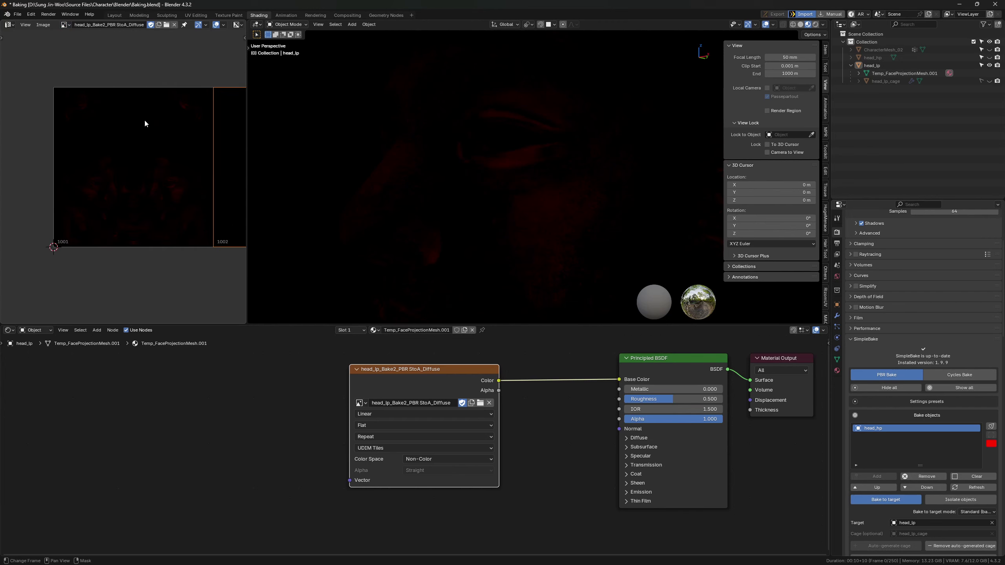
click(237, 24)
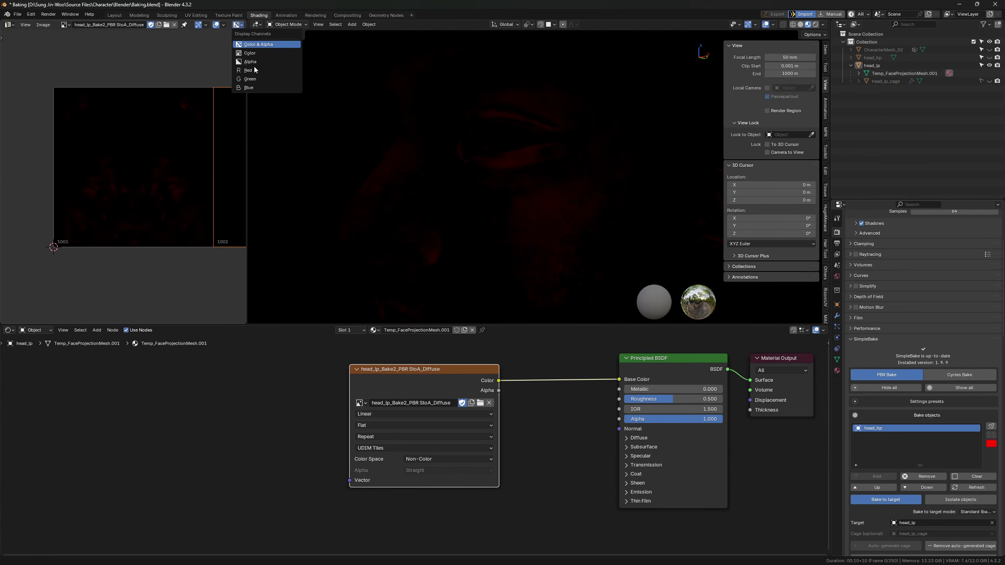
click(255, 70)
drag(246, 123, 313, 158)
Step: Examine the displacement bake's red channel around the eyes, nose and mouth, and view the face from the front in the viewport
scroll(166, 203, up, 4)
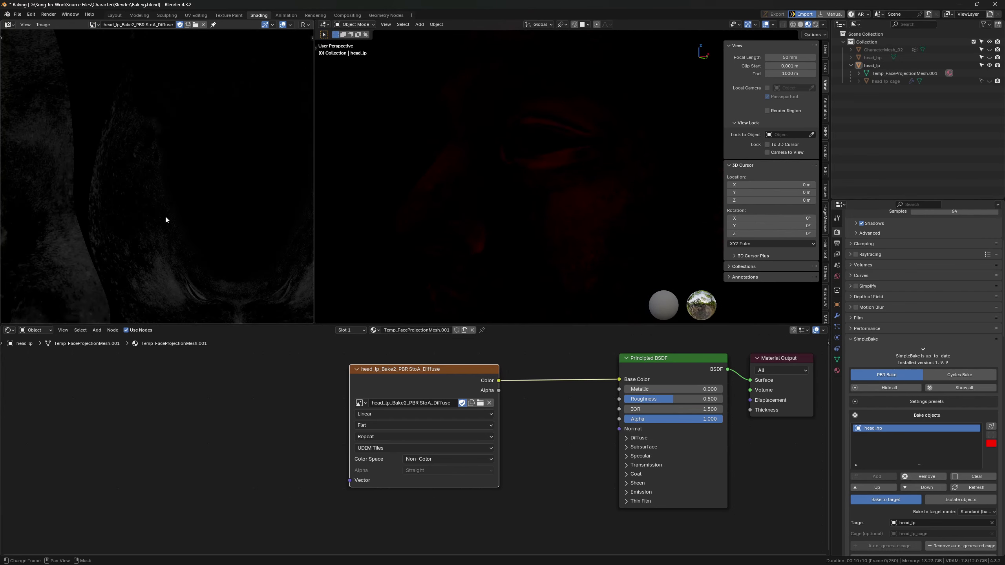
scroll(154, 173, down, 3)
scroll(172, 150, up, 6)
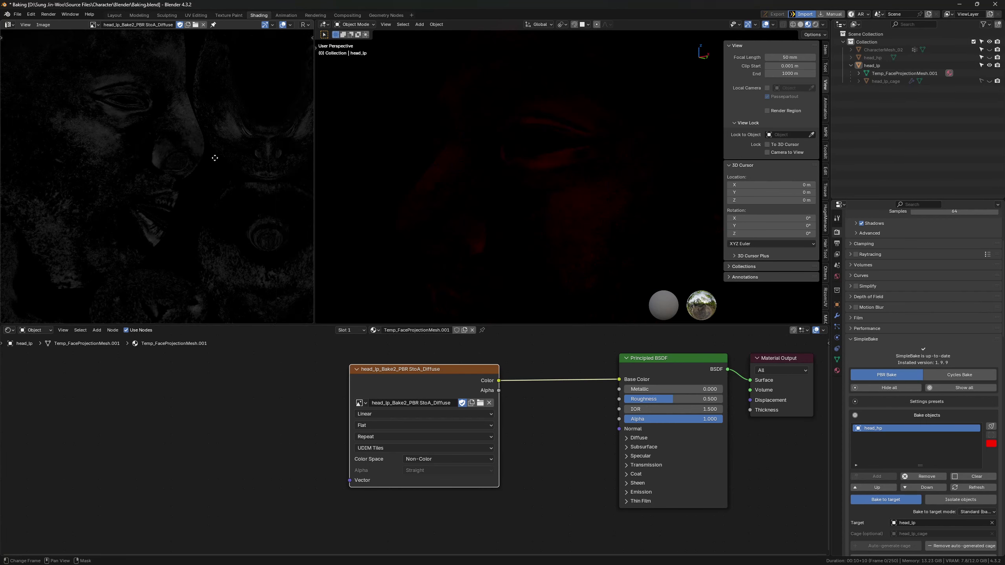
scroll(253, 159, down, 3)
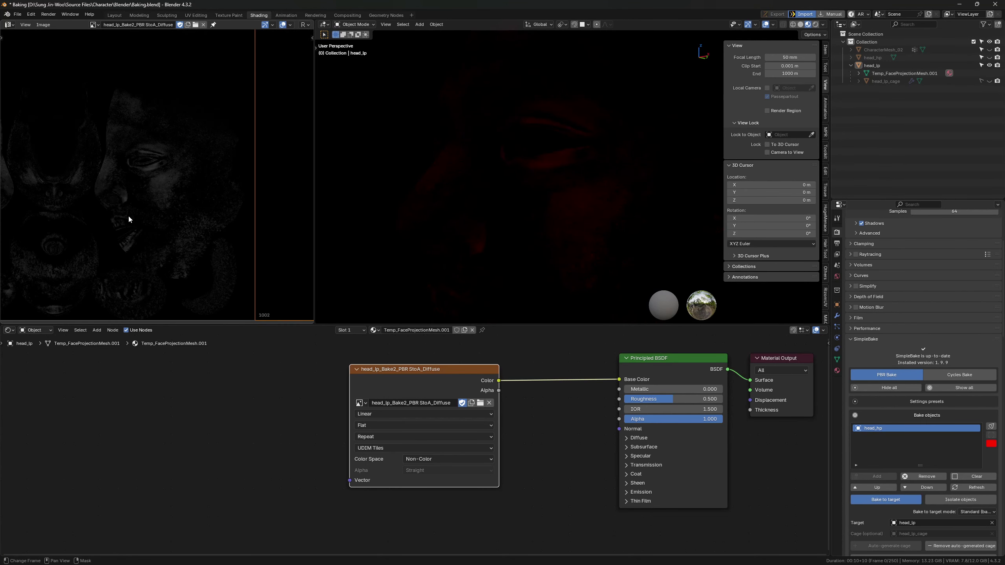
scroll(128, 214, up, 4)
middle_drag(443, 202, 554, 149)
middle_drag(531, 188, 558, 216)
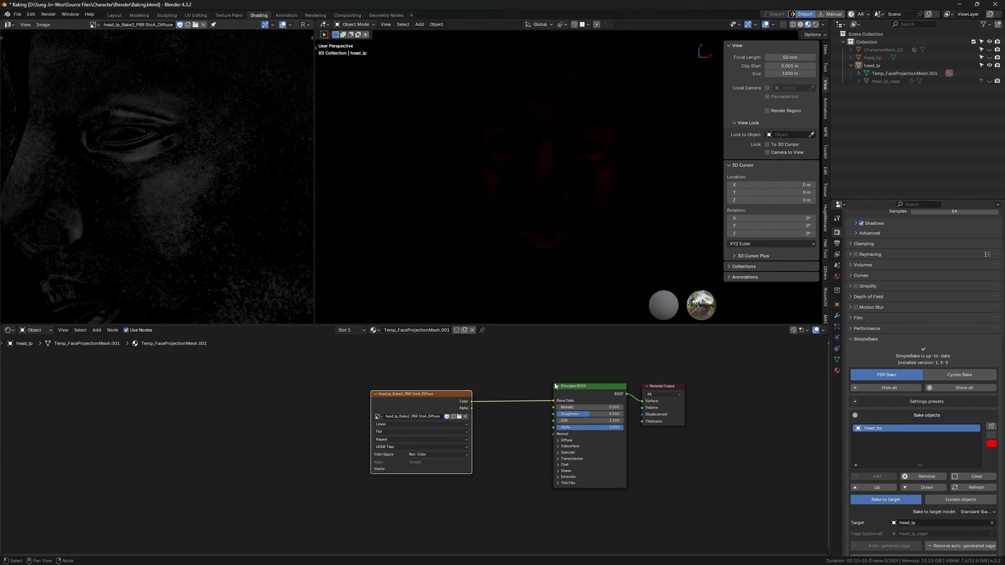
Step: Use the head_lp_Bake3_PBR StoA_Diffuse image in head_lp's texture node and view the head from the side
scroll(412, 447, down, 2)
scroll(413, 447, up, 1)
click(363, 406)
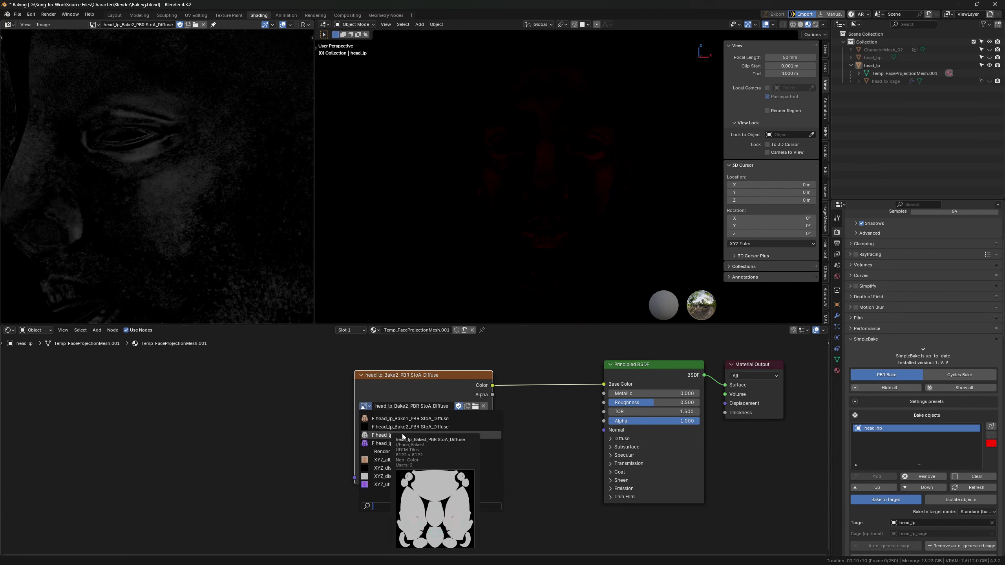
click(402, 434)
scroll(383, 413, up, 2)
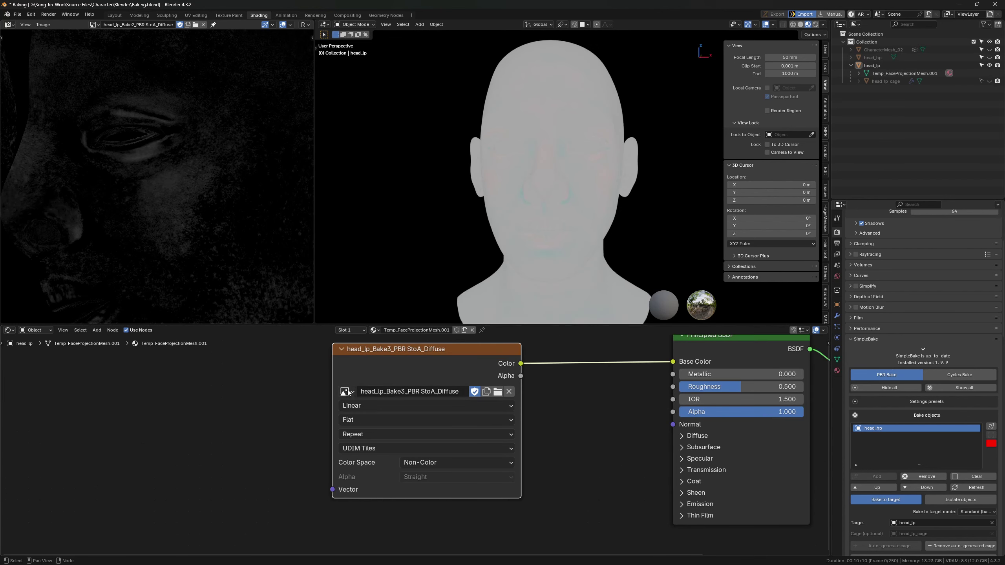
click(344, 391)
middle_drag(633, 217, 592, 187)
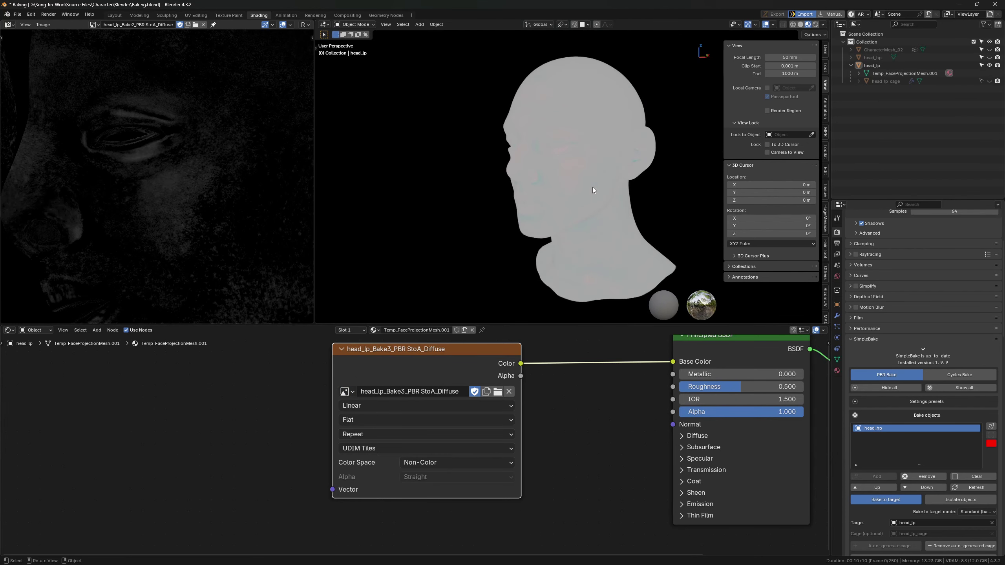
Step: Show the head_lp_Bake3_PBR StoA_Diffuse image in the image editor and examine its red channel across the face
scroll(178, 102, down, 8)
click(94, 25)
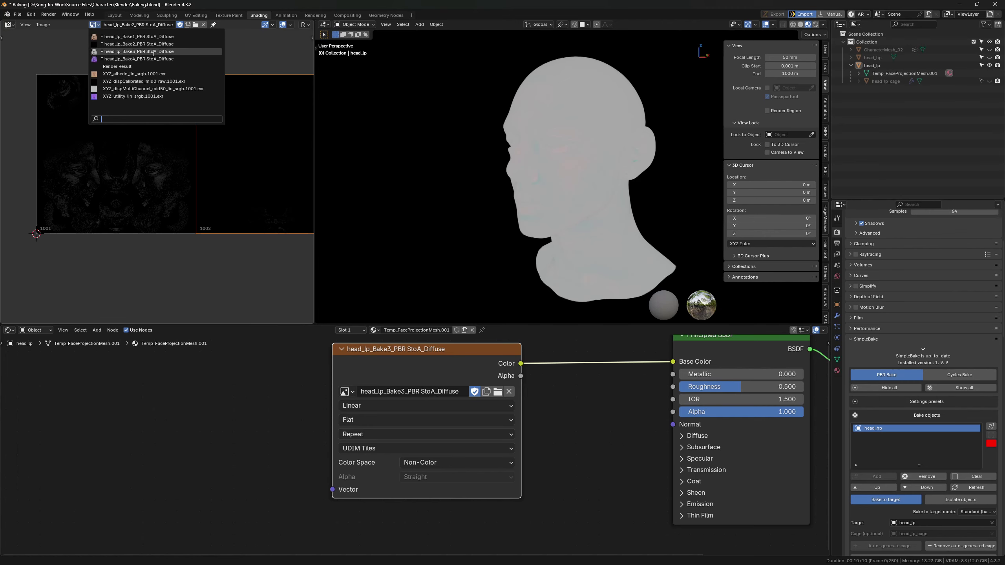
click(135, 51)
scroll(137, 209, up, 5)
scroll(136, 205, down, 4)
scroll(135, 203, up, 4)
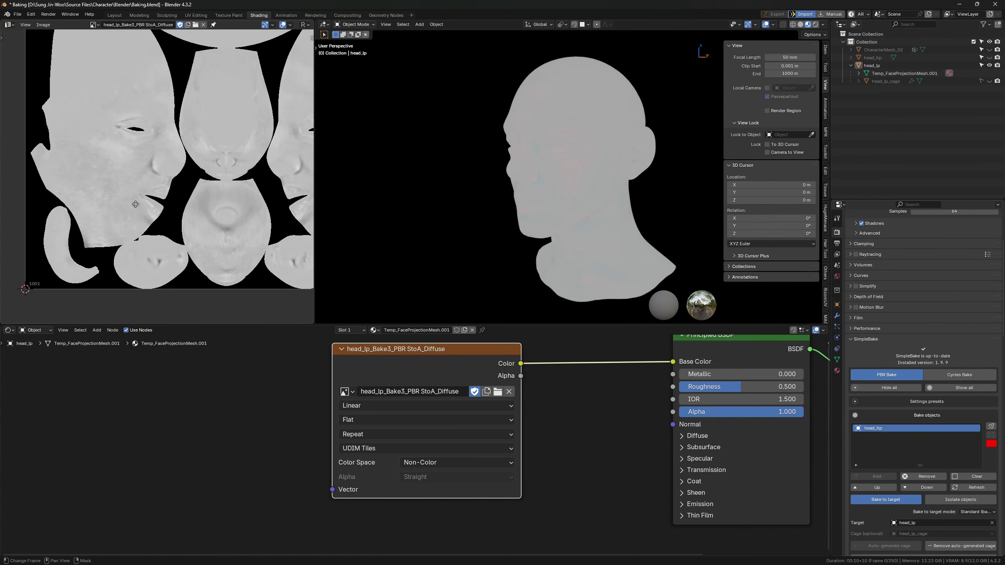
scroll(135, 203, down, 5)
scroll(146, 169, up, 1)
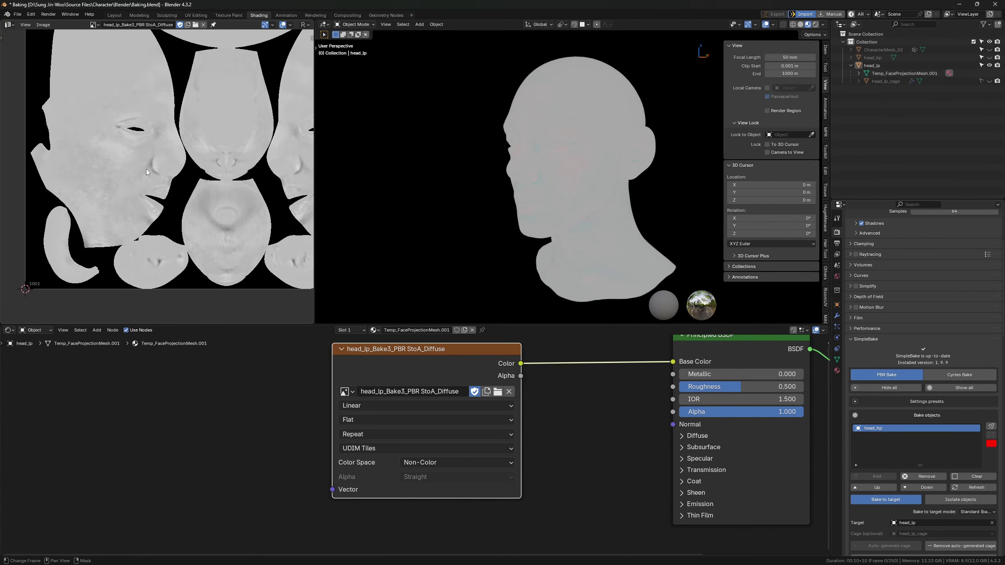
Step: Display the green channel of the Bake3 image and examine the cheek and eye area closely
click(305, 25)
click(335, 80)
scroll(141, 197, up, 5)
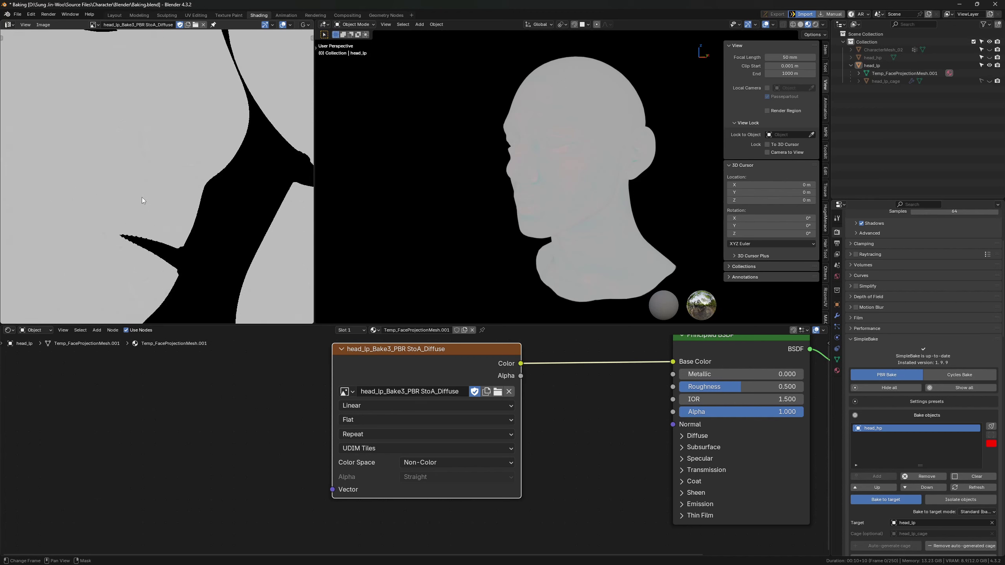
scroll(141, 197, up, 2)
scroll(148, 224, down, 2)
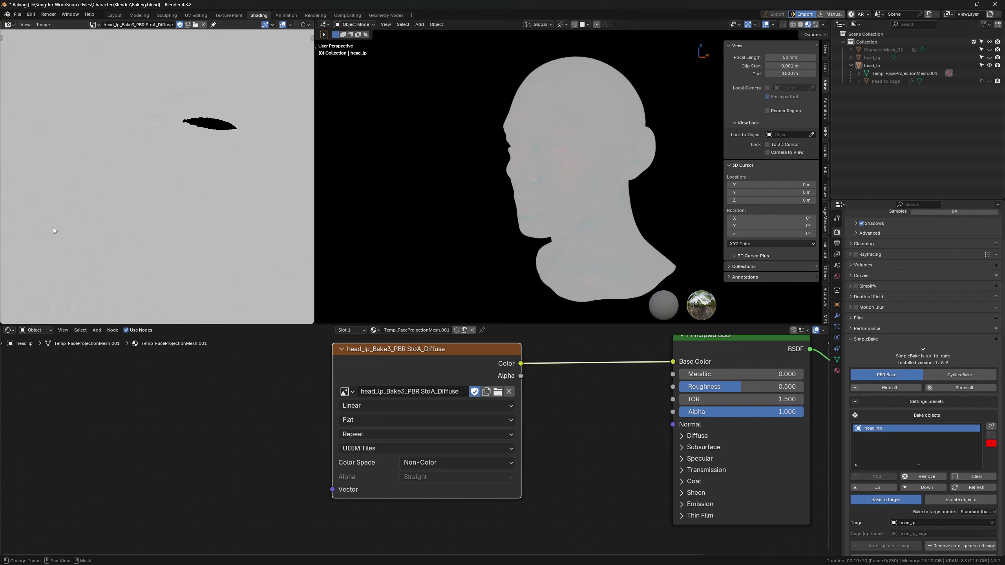
middle_drag(53, 226, 118, 230)
scroll(130, 201, down, 4)
scroll(135, 197, up, 6)
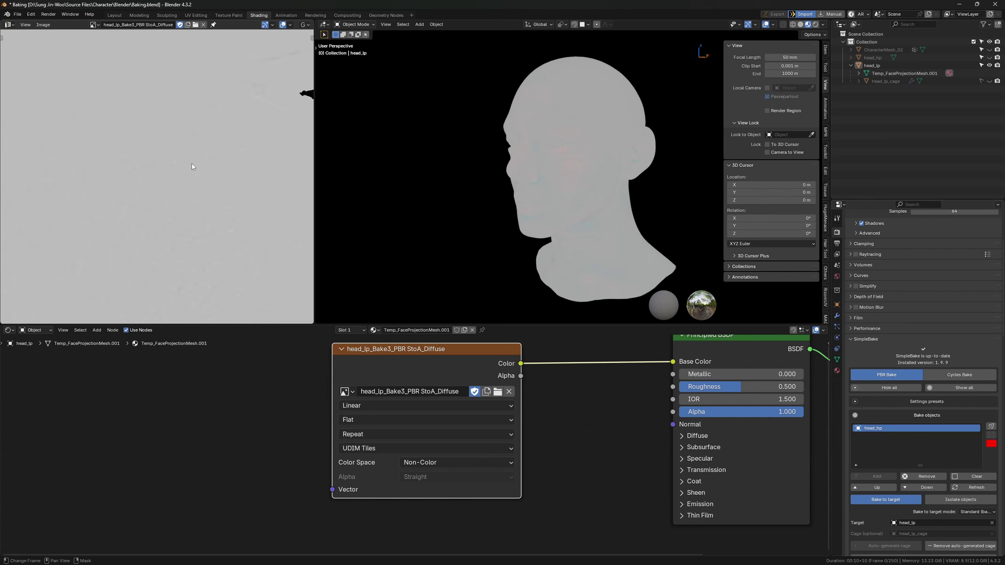
Step: Display the blue channel of the Bake3 image and examine the face and nose areas of the UV layout
click(305, 25)
click(331, 87)
scroll(163, 175, down, 8)
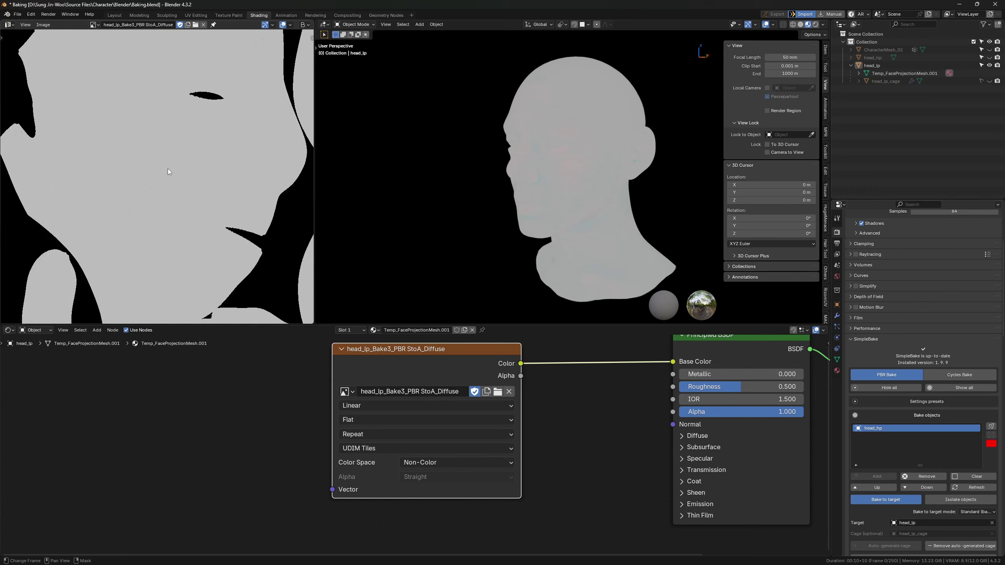
middle_drag(201, 162, 91, 151)
middle_drag(243, 182, 202, 160)
scroll(253, 133, up, 5)
middle_drag(253, 133, 282, 35)
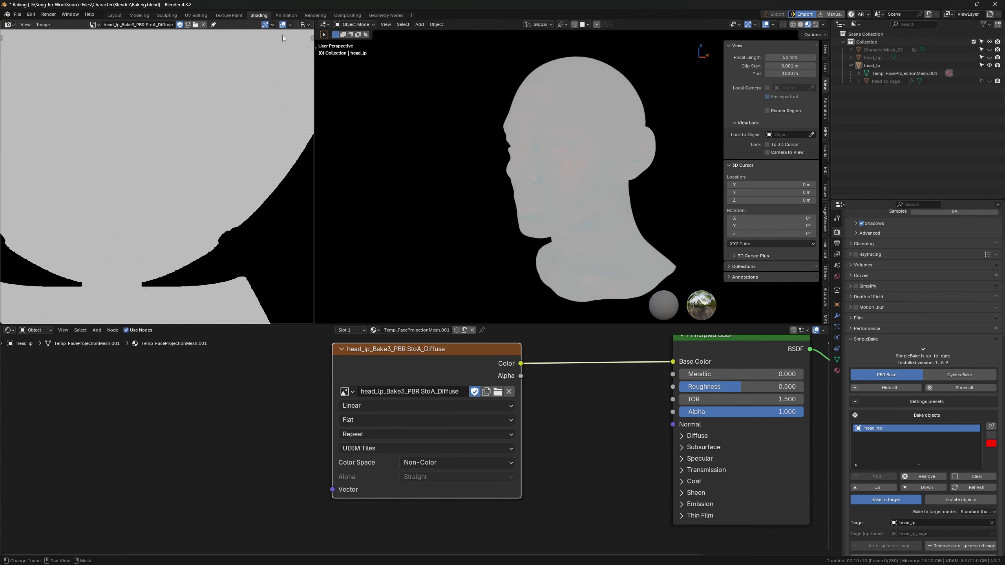
Step: Compare the Bake3 image's green channel with its blue channel over the face islands
click(303, 26)
click(325, 76)
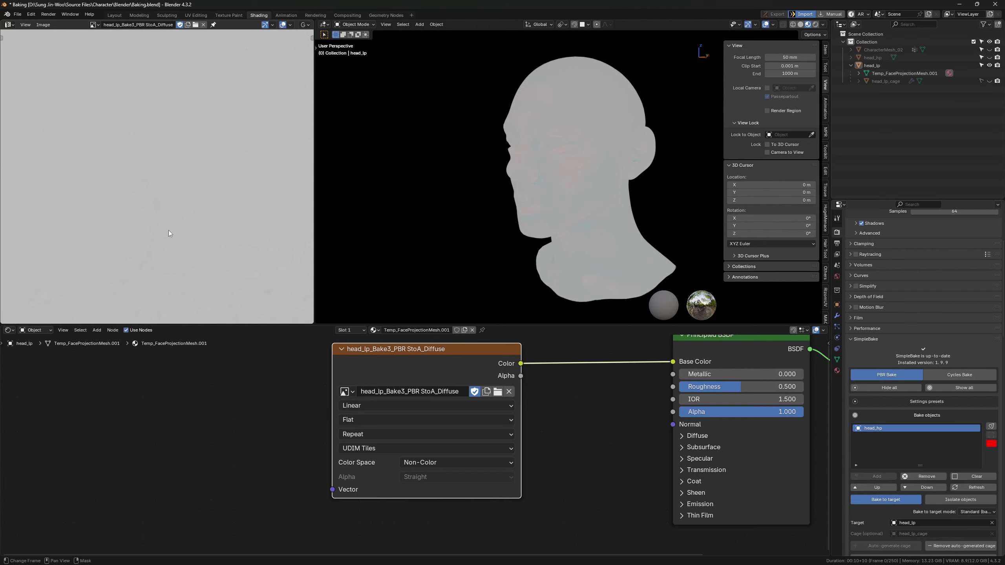
scroll(168, 227, down, 3)
drag(311, 24, 311, 24)
click(303, 25)
click(325, 88)
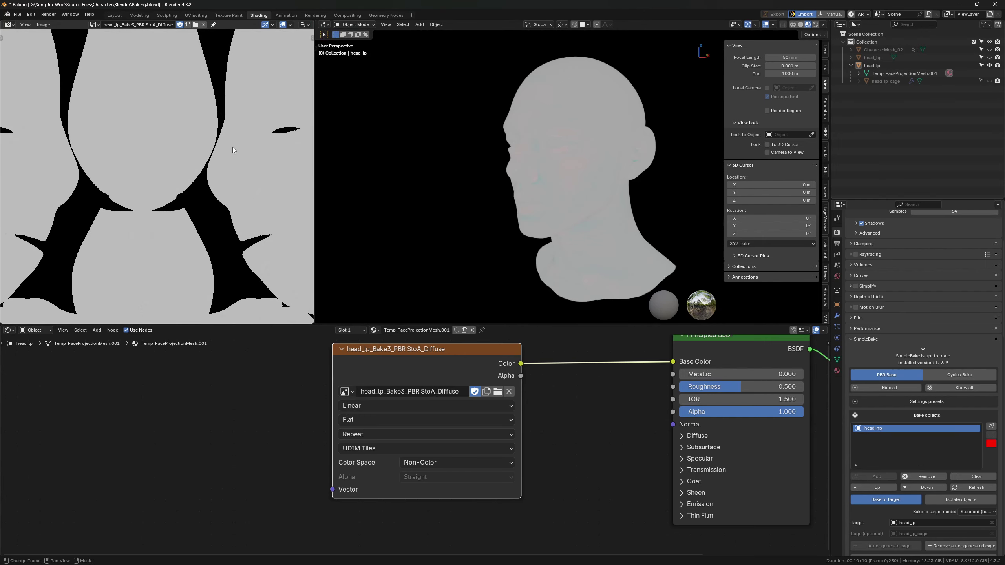
scroll(170, 193, up, 5)
scroll(170, 193, down, 3)
scroll(170, 193, up, 3)
scroll(171, 193, down, 3)
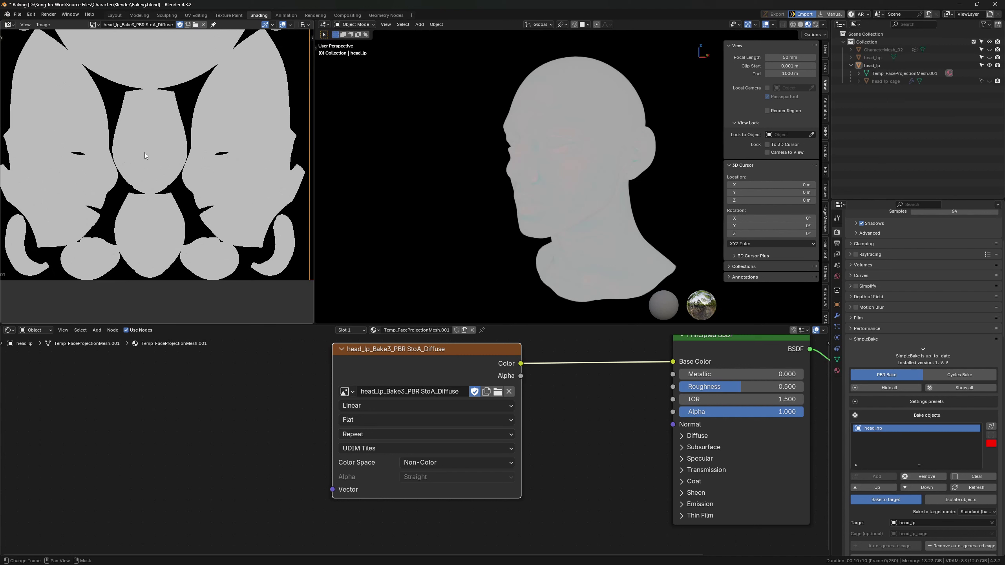
scroll(144, 152, up, 3)
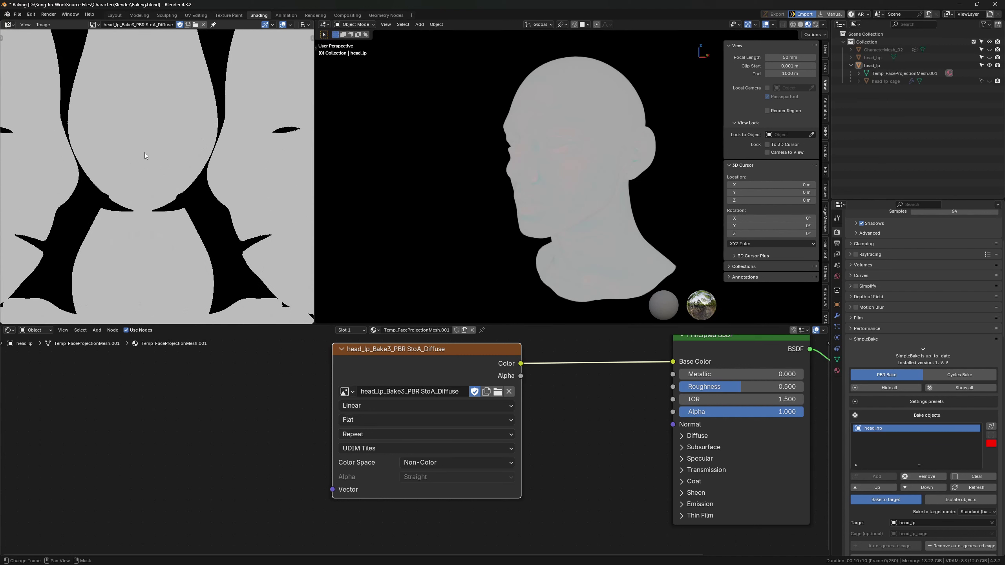
Step: Use the head_lp_Bake4_PBR StoA_Diffuse image in head_lp's texture node and inspect the utility bake around the nose
click(347, 390)
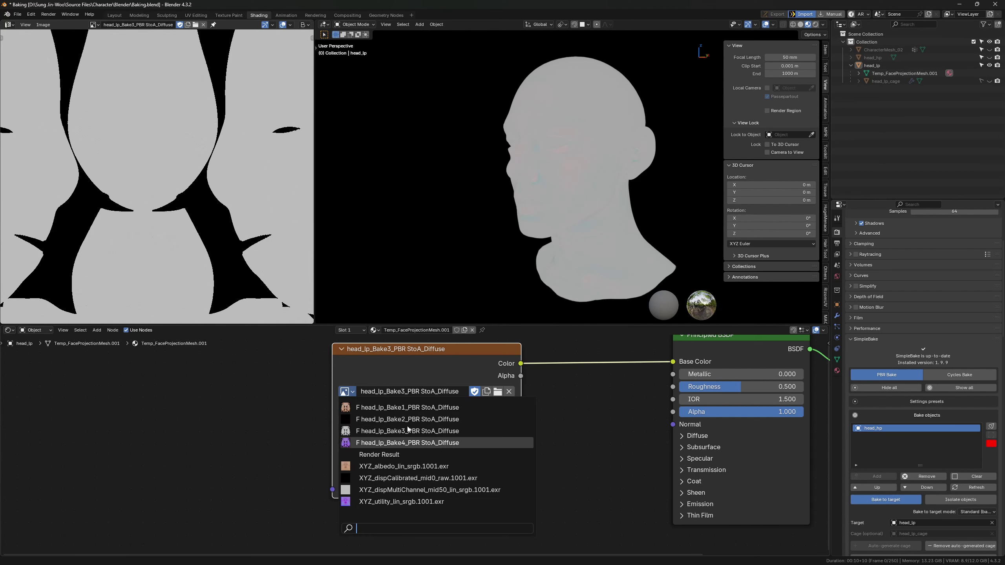
key(Return)
scroll(621, 190, up, 5)
middle_drag(622, 190, 514, 206)
scroll(570, 211, down, 1)
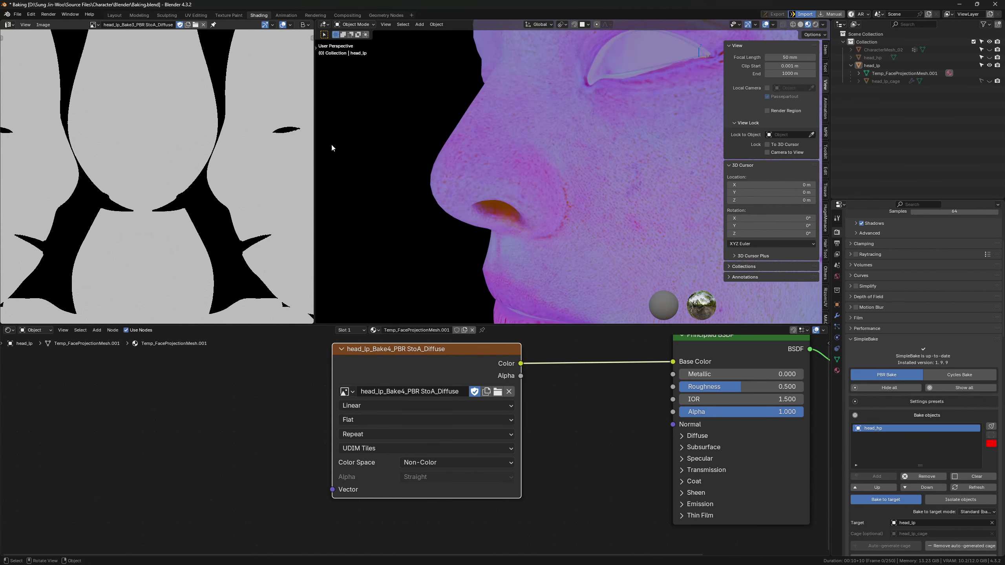
Step: Show the head_lp_Bake4_PBR StoA_Diffuse image in the image editor and examine its blue channel around the eye and nose
click(94, 24)
click(127, 58)
scroll(148, 152, down, 2)
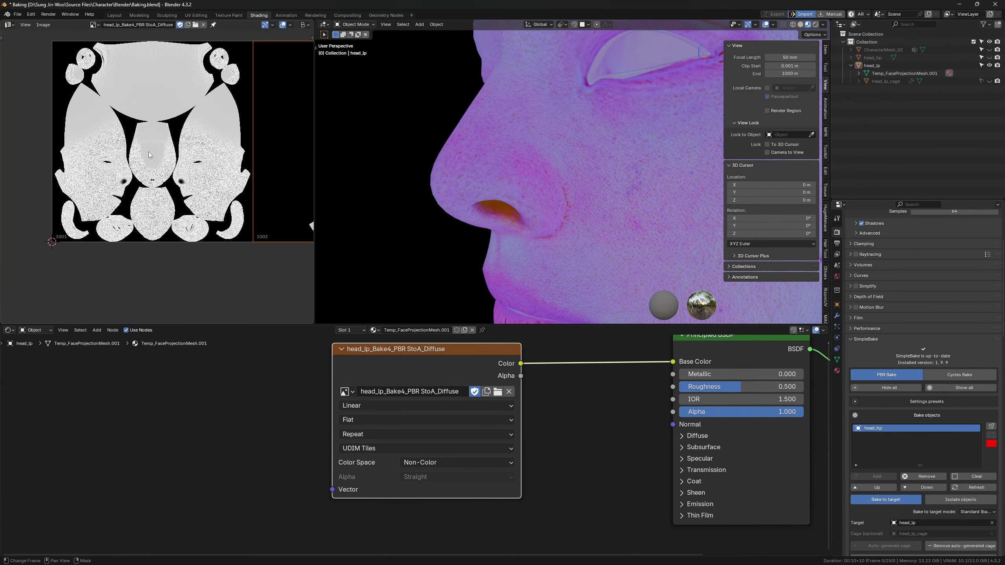
scroll(148, 152, up, 3)
click(303, 25)
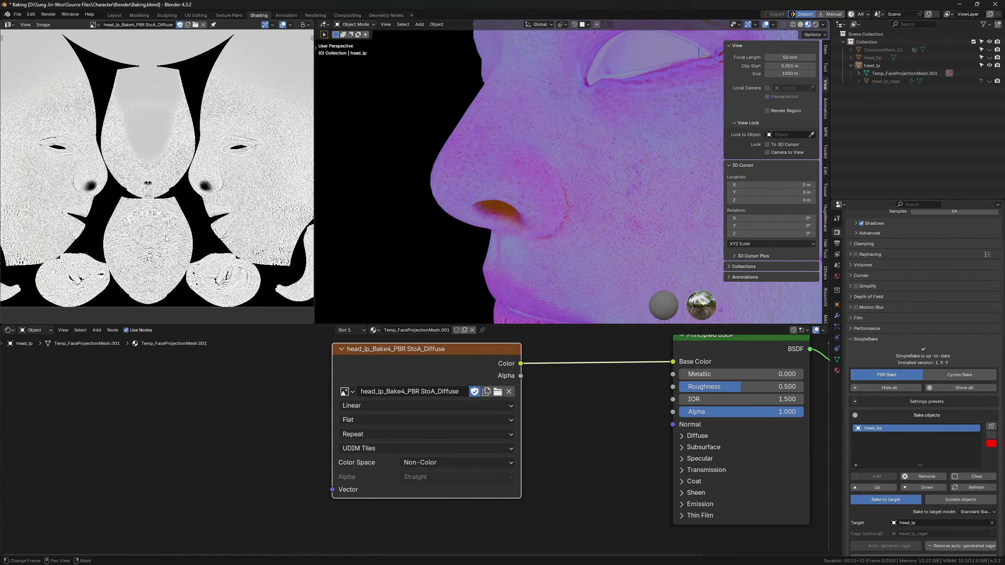
scroll(167, 240, up, 5)
middle_drag(221, 226, 48, 237)
middle_drag(277, 181, 112, 197)
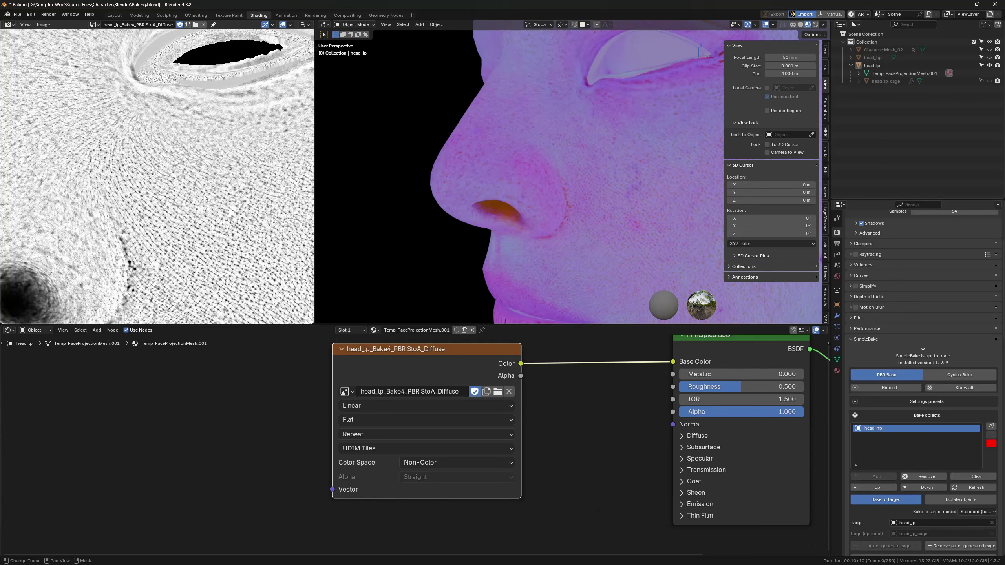
middle_drag(202, 194, 128, 166)
Step: Display the green channel of the Bake4 image and examine the skin detail below and around the eye
click(303, 25)
click(314, 81)
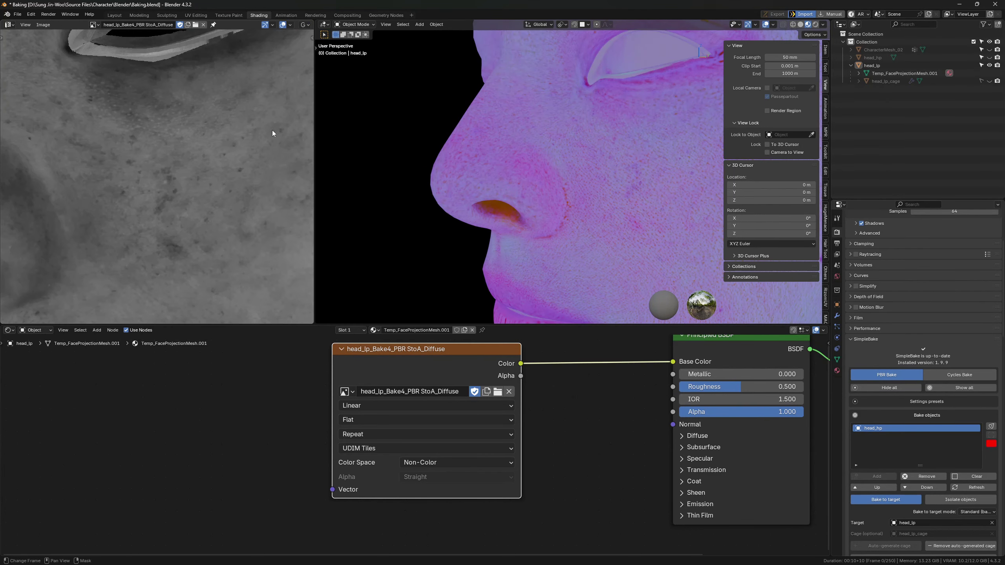
scroll(236, 187, down, 3)
scroll(231, 192, up, 5)
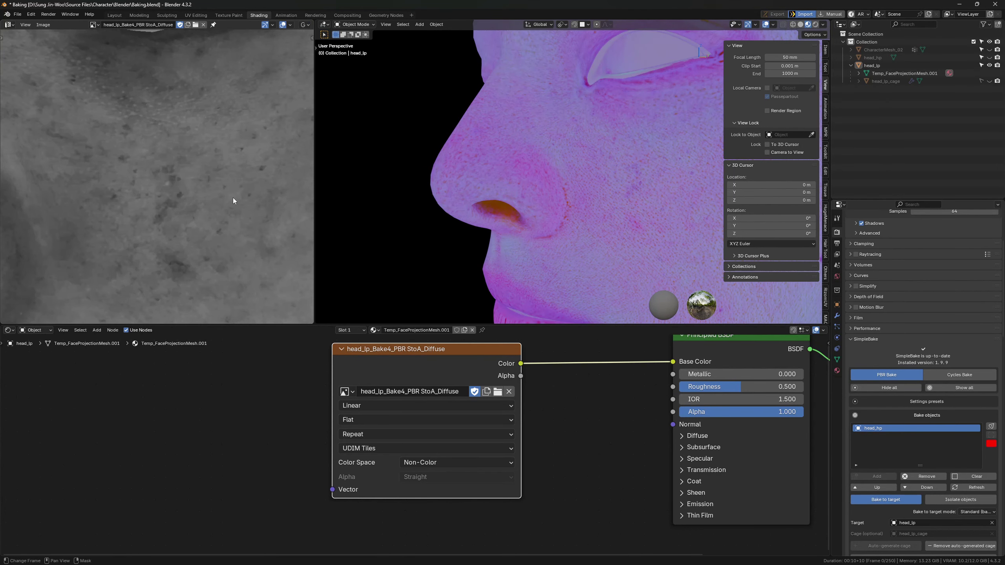
middle_drag(232, 198, 180, 213)
scroll(181, 214, down, 3)
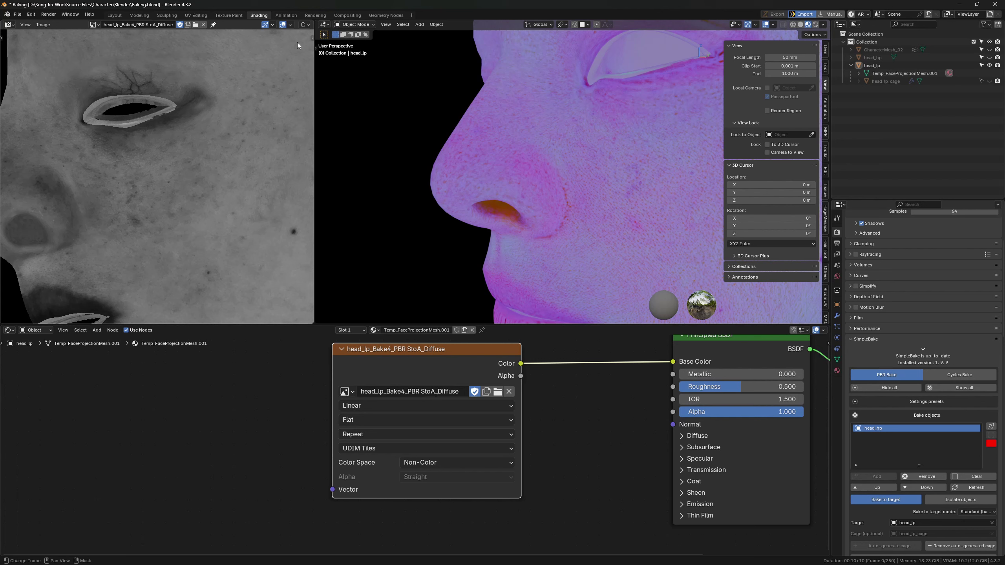
Step: Display the red channel of the Bake4 image and examine the cheek up close and the whole side of the face
click(304, 24)
click(330, 71)
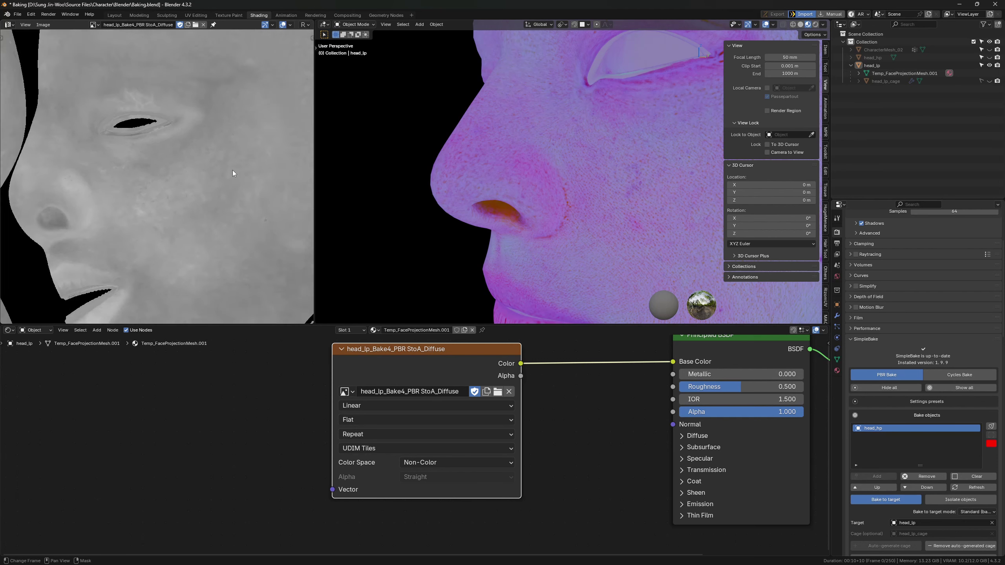
scroll(222, 187, up, 2)
scroll(222, 187, down, 4)
scroll(159, 218, up, 5)
scroll(148, 222, up, 3)
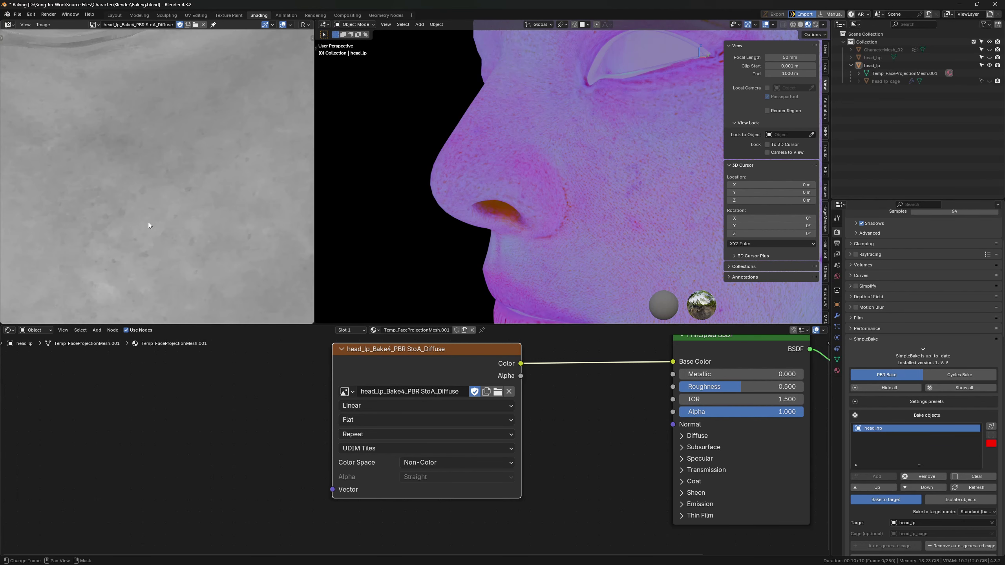
scroll(144, 225, down, 6)
scroll(146, 227, up, 6)
scroll(149, 232, down, 1)
scroll(149, 232, down, 8)
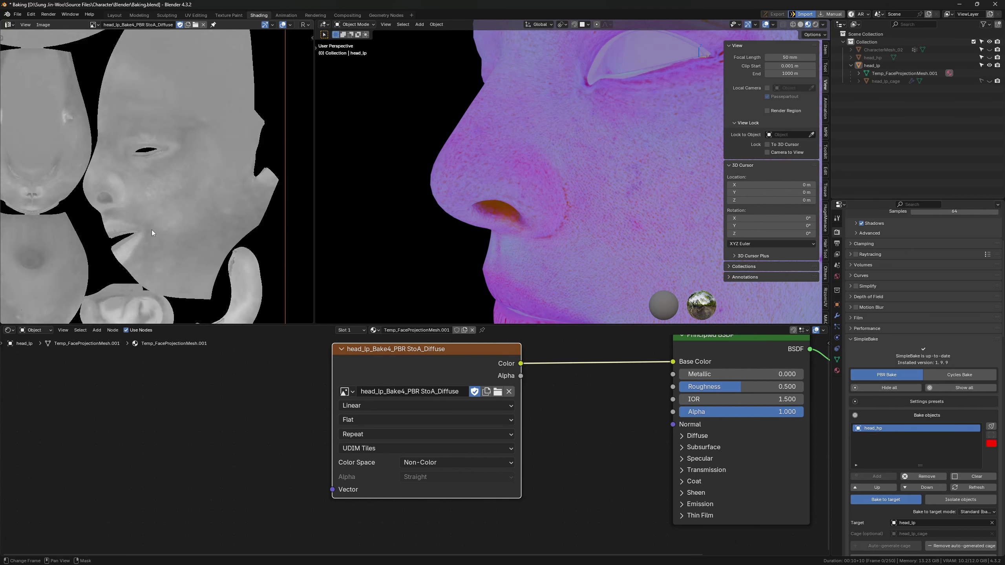
Step: View head_lp in solid shading from the front, and return to the material preview
mouse_move(453, 191)
middle_down()
mouse_move(577, 191)
mouse_move(531, 173)
middle_up()
scroll(486, 187, down, 6)
key(z)
click(588, 176)
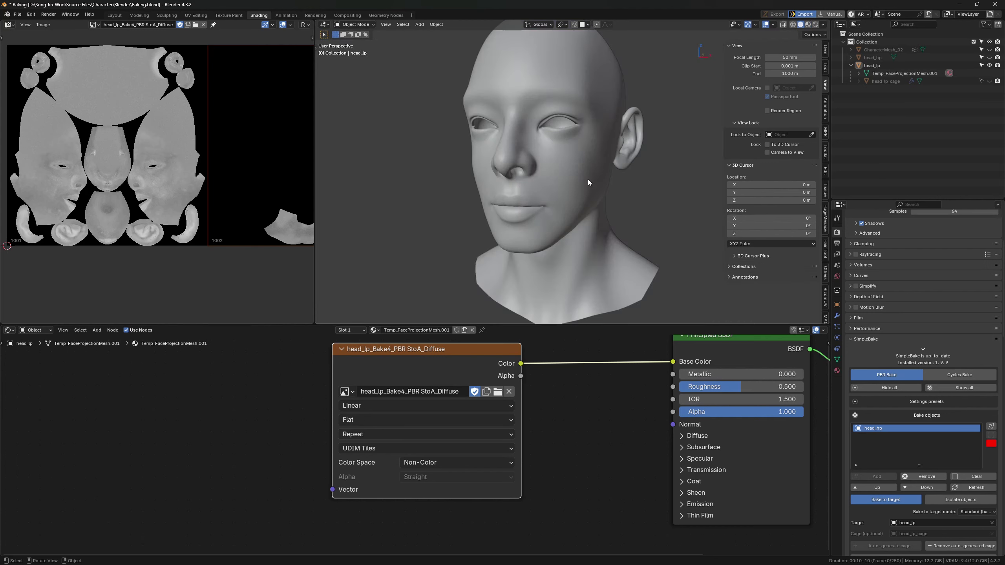
key(z)
click(590, 233)
scroll(586, 203, up, 2)
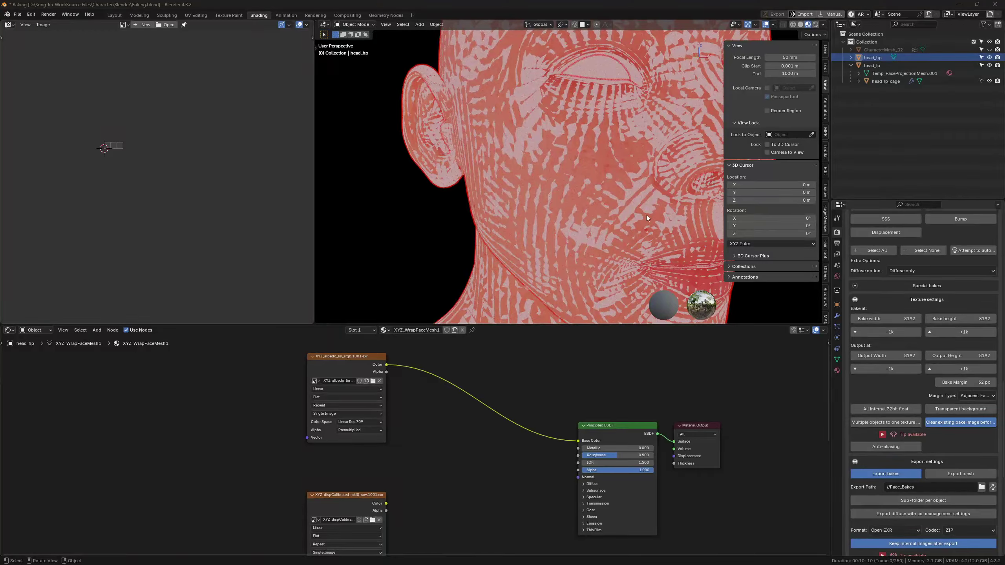
Step: Hide head_lp and head_lp_cage so that only head_hp shows in the viewport
scroll(646, 215, down, 5)
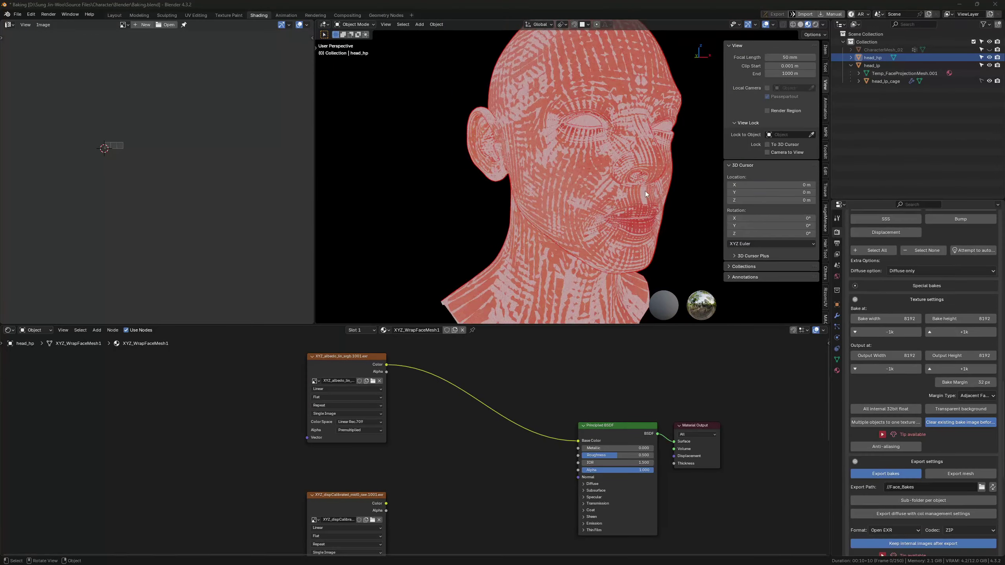
click(989, 65)
click(988, 81)
Step: Connect the Color output of the XYZ_dispMultiChannel texture to the Principled BSDF's Base Color in head_hp's material
scroll(478, 463, down, 5)
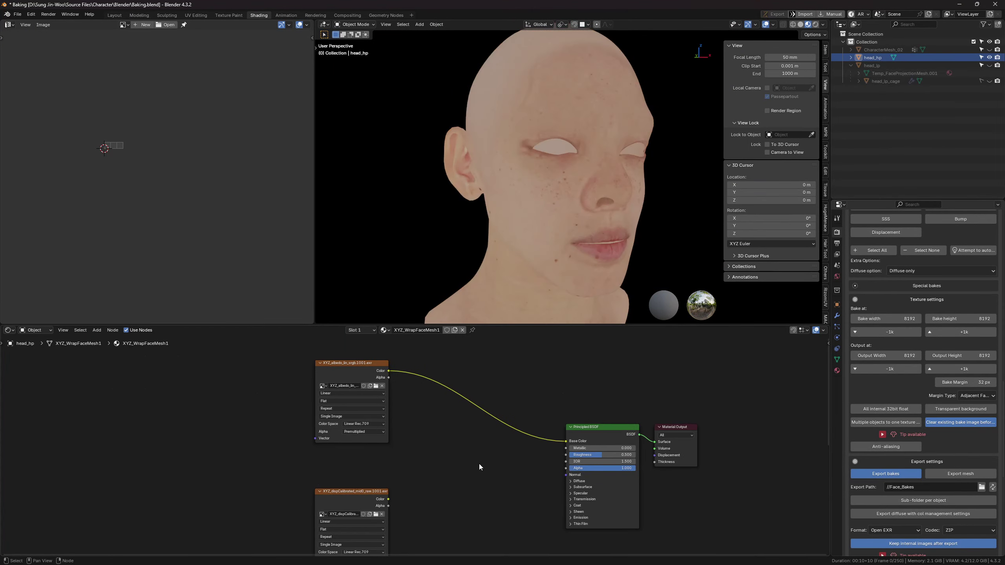
scroll(407, 475, up, 3)
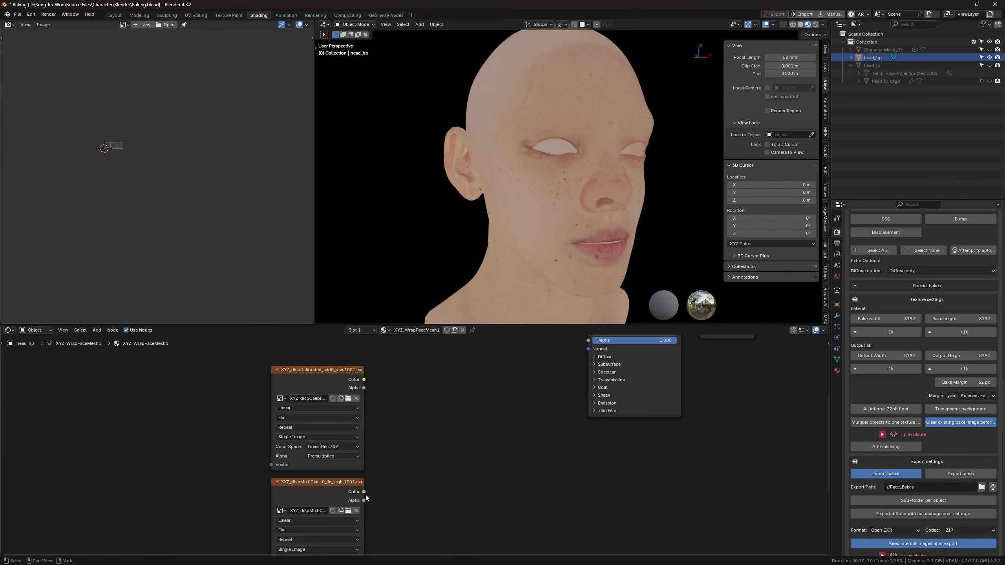
mouse_move(364, 491)
mouse_down()
mouse_move(597, 326)
mouse_move(546, 387)
mouse_move(582, 384)
mouse_up()
scroll(554, 407, down, 1)
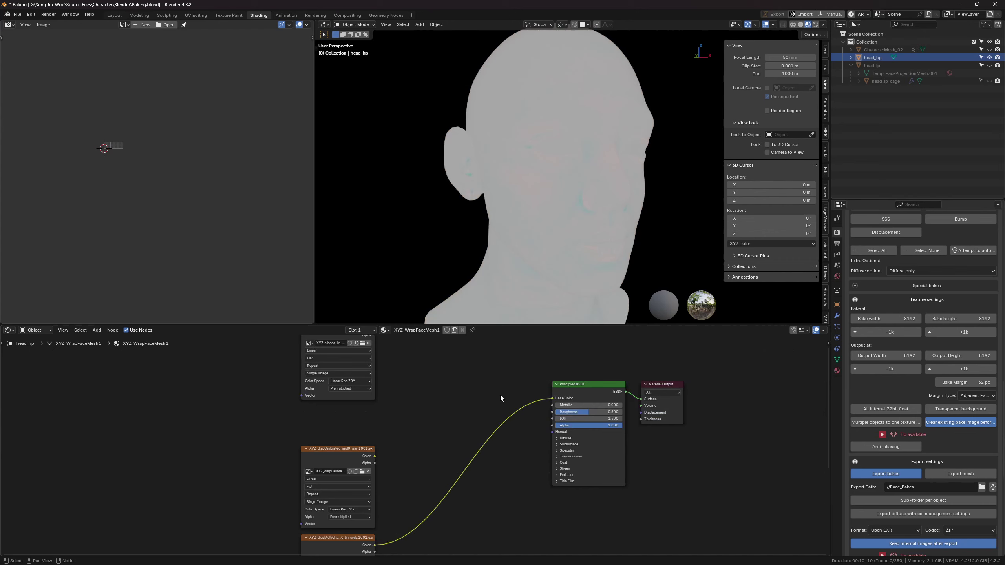
Step: Rearrange head_hp's texture nodes, with albedo above calibrated displacement and the multichannel displacement texture between them and the Principled BSDF
scroll(581, 146, up, 4)
middle_drag(381, 454, 407, 425)
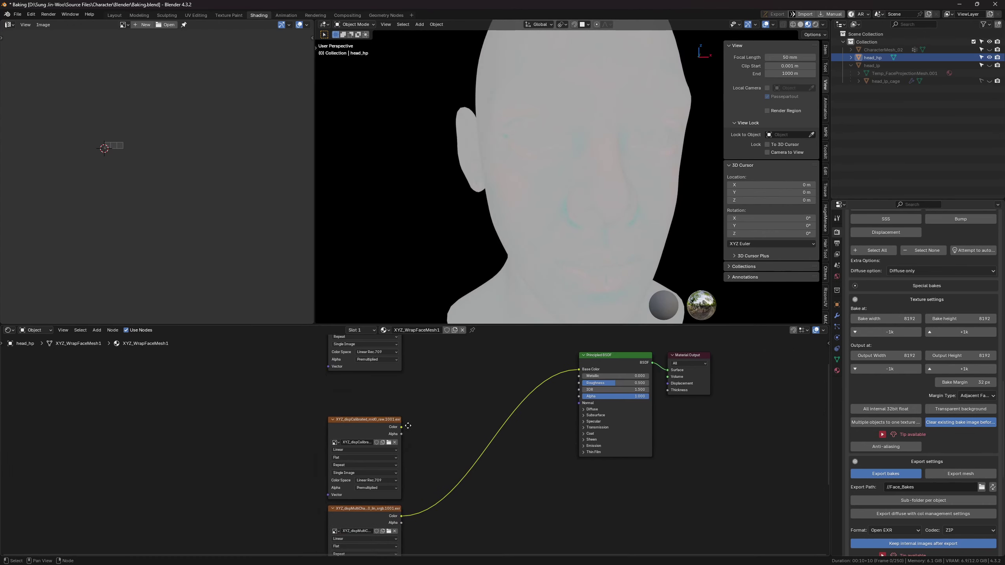
scroll(345, 457, down, 1)
middle_drag(327, 454, 356, 471)
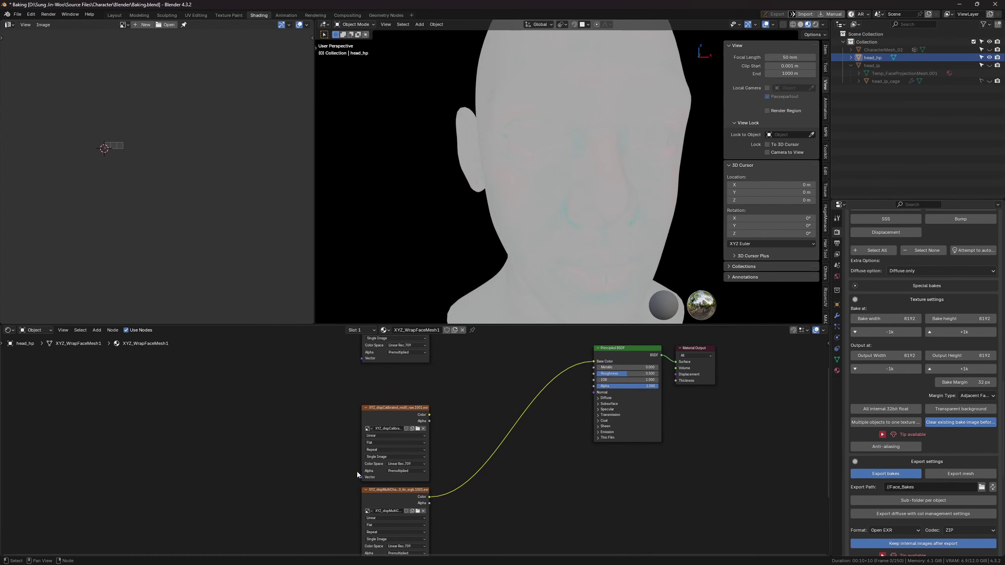
drag(363, 471, 234, 418)
middle_drag(358, 409, 367, 441)
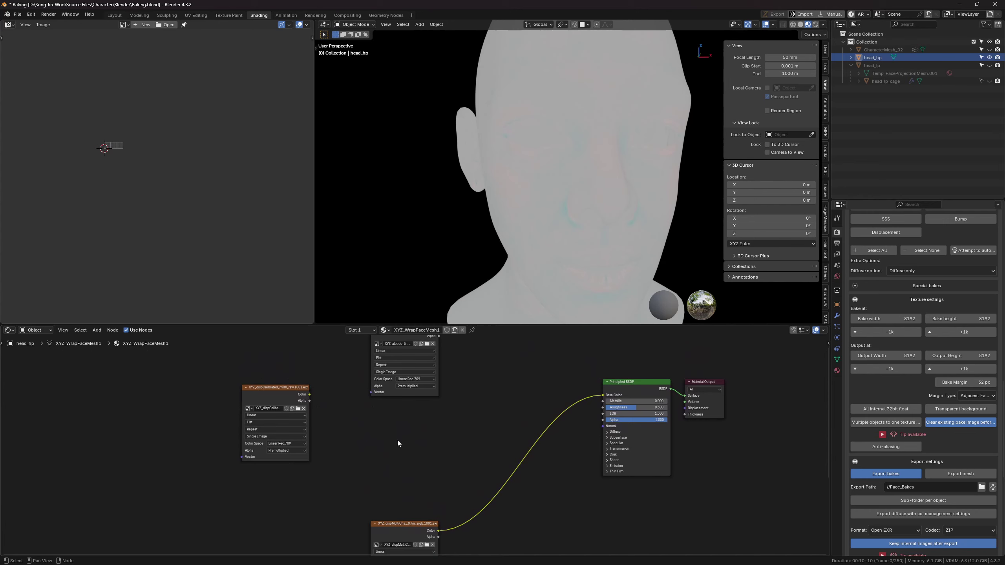
drag(400, 527, 395, 422)
middle_drag(468, 398, 469, 462)
scroll(467, 459, down, 1)
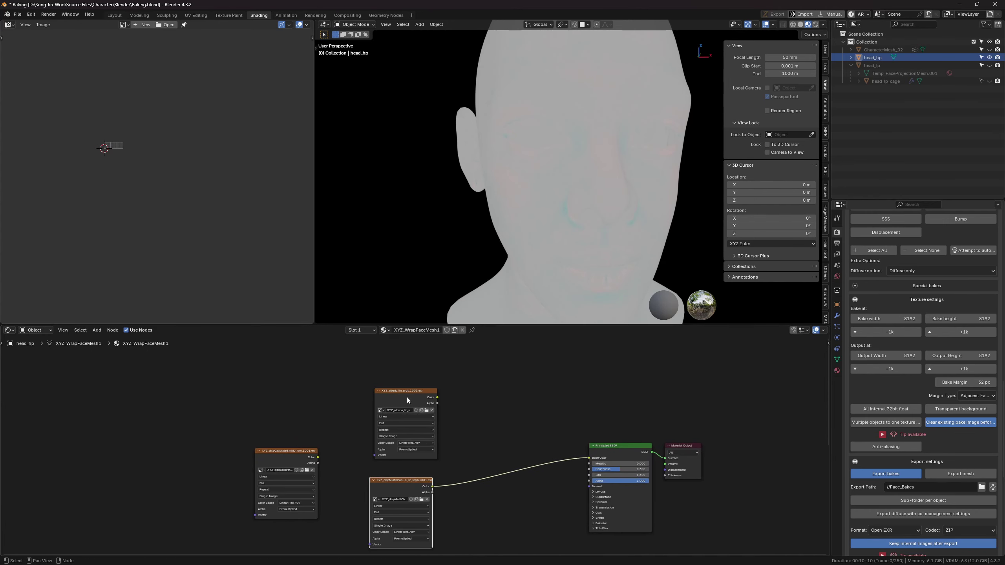
drag(407, 397, 295, 372)
drag(400, 487, 406, 444)
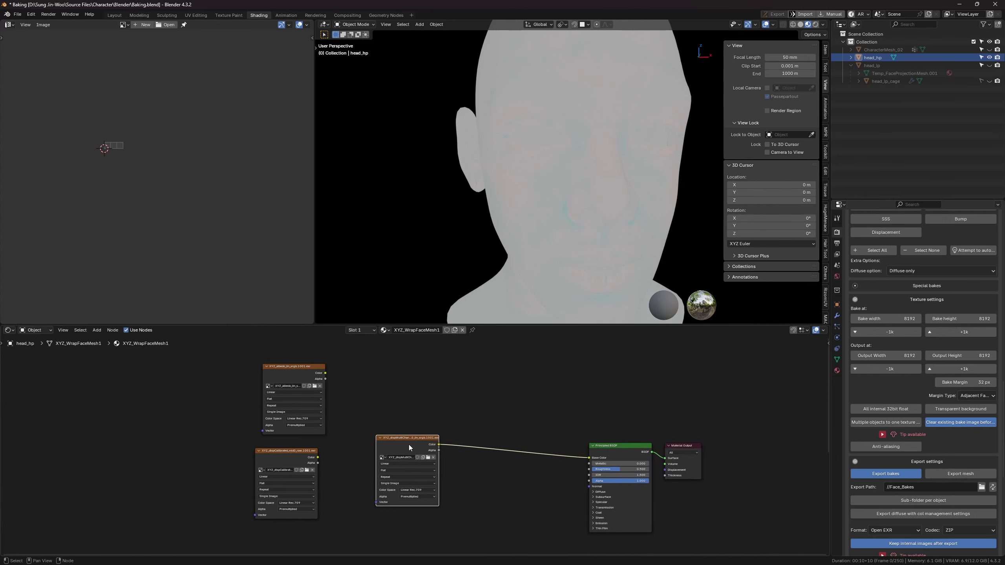
scroll(408, 444, up, 2)
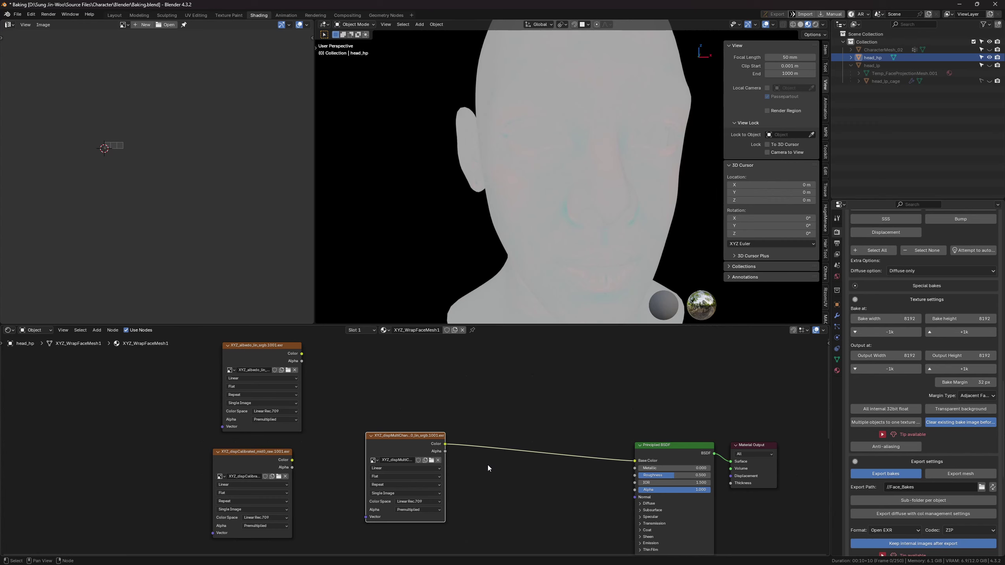
drag(413, 450, 426, 391)
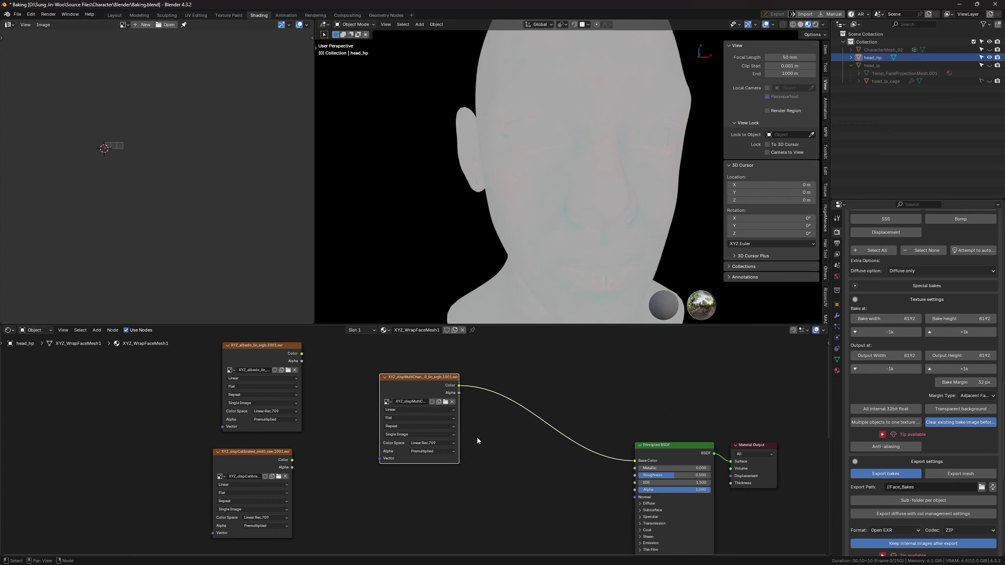
Step: Insert a Separate Color node on the link between the multichannel displacement texture and Base Color
key(shift+a)
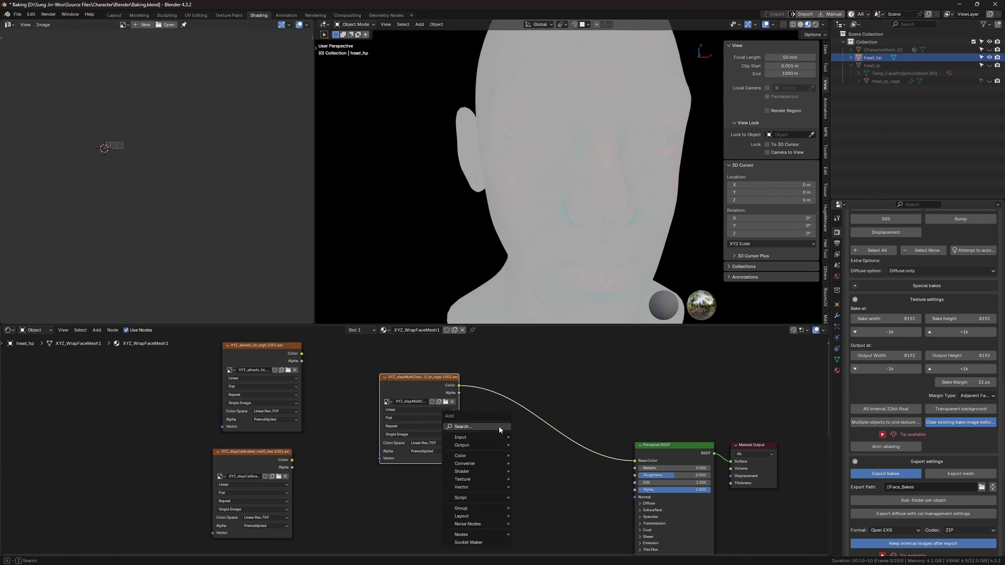
text(sep)
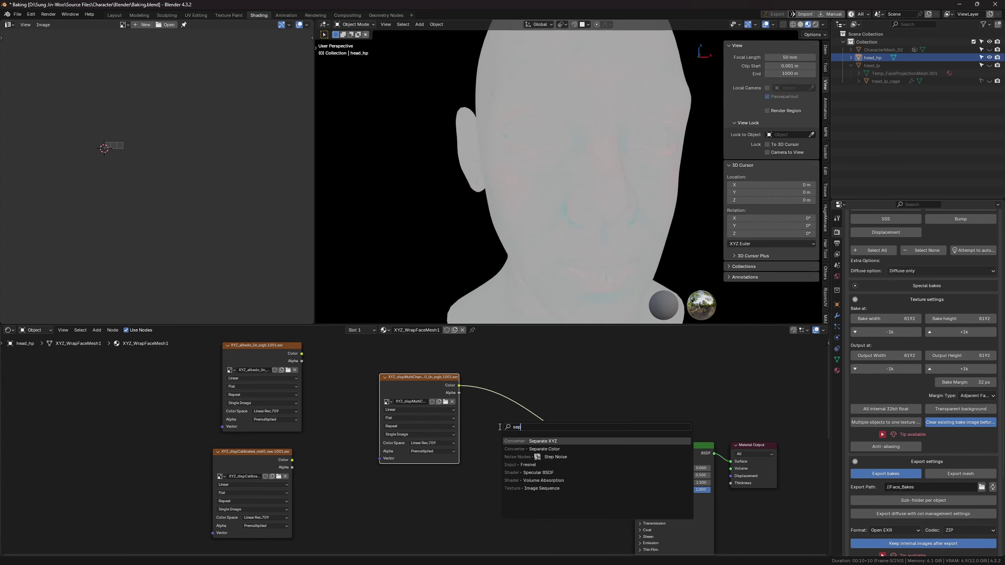
key(Down)
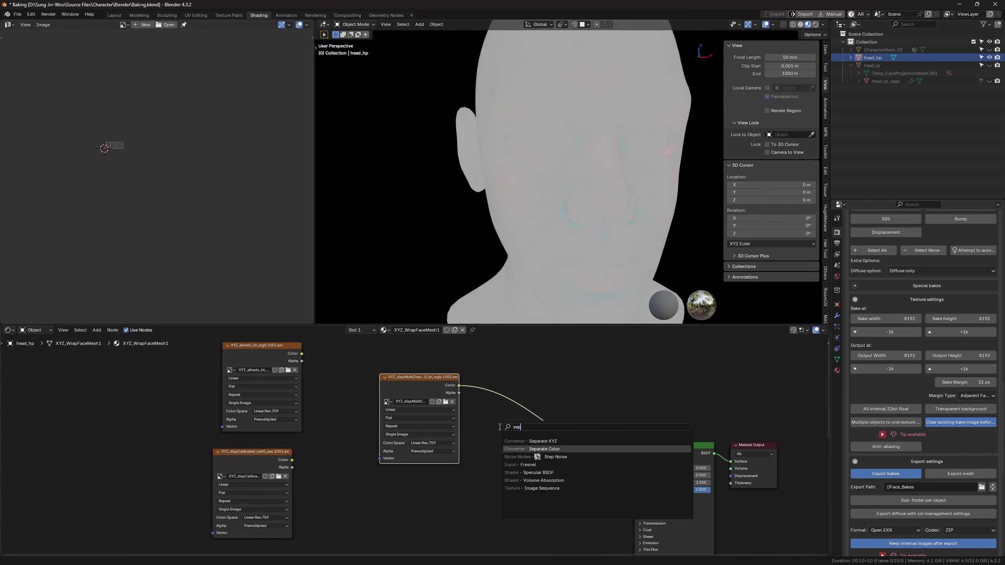
key(Return)
click(492, 379)
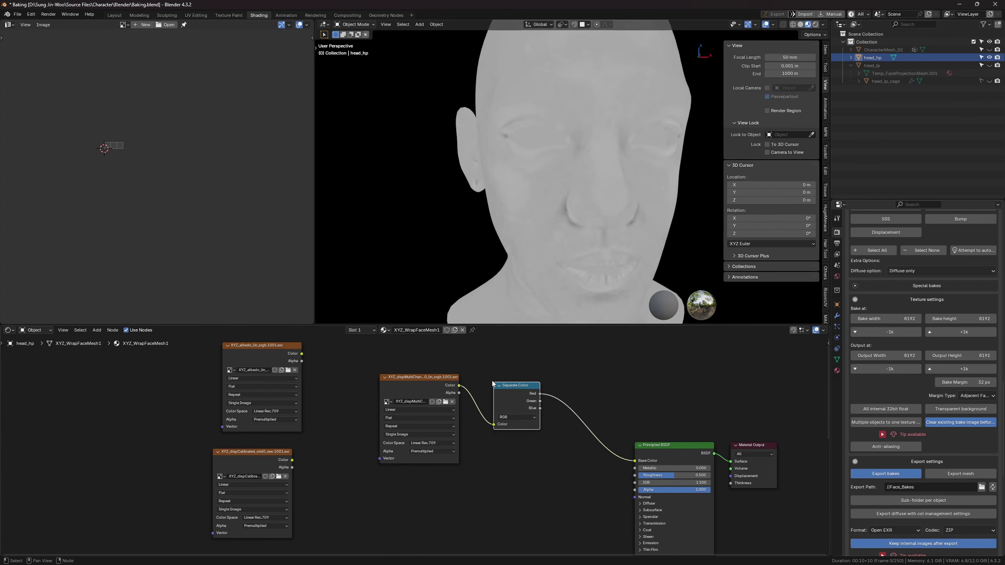
Step: Feed the Separate Color node's Green output into Base Color, and replace it with the Blue output
scroll(568, 443, up, 2)
scroll(568, 443, up, 1)
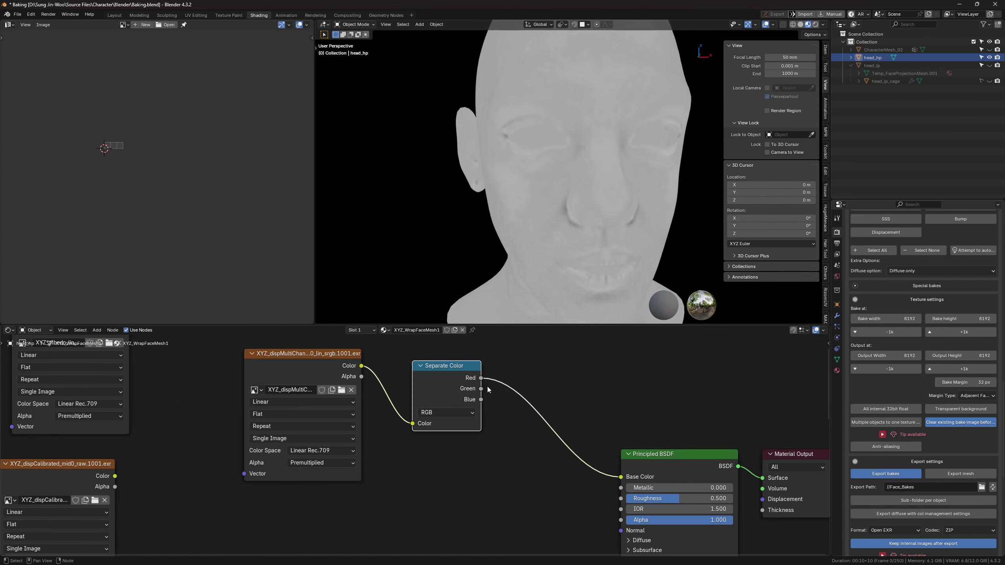
middle_drag(487, 389, 457, 401)
drag(452, 400, 597, 488)
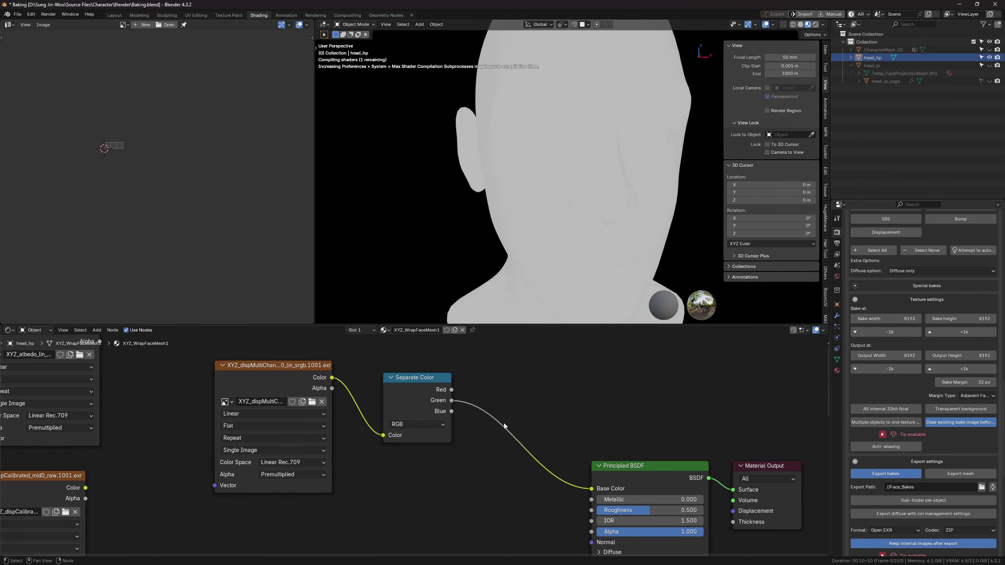
drag(450, 412, 591, 488)
scroll(526, 442, down, 1)
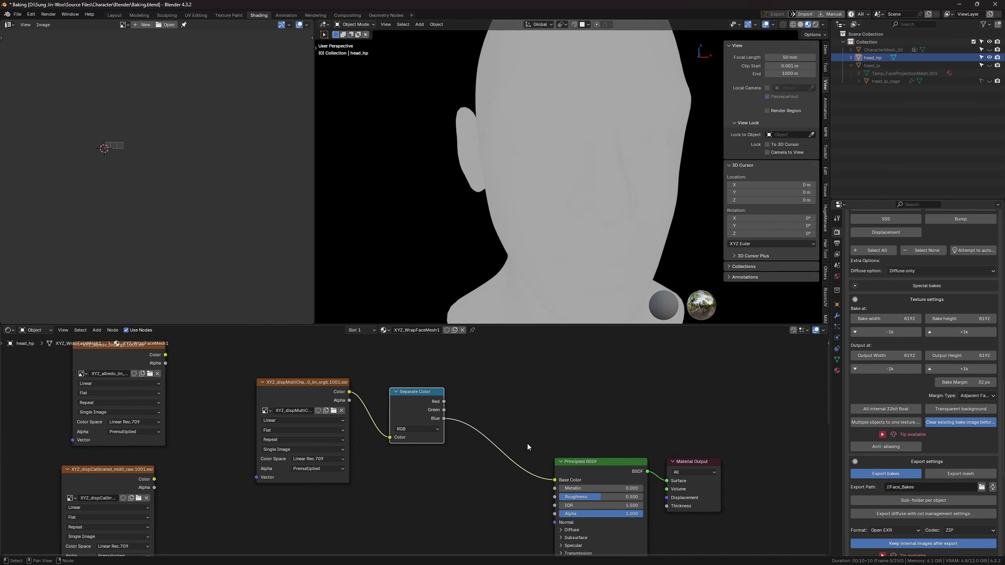
Step: Examine the blue displacement channel on head_hp up close
scroll(528, 444, down, 4)
scroll(558, 255, up, 3)
middle_drag(564, 197, 569, 147)
scroll(594, 196, down, 3)
scroll(593, 202, up, 6)
click(773, 25)
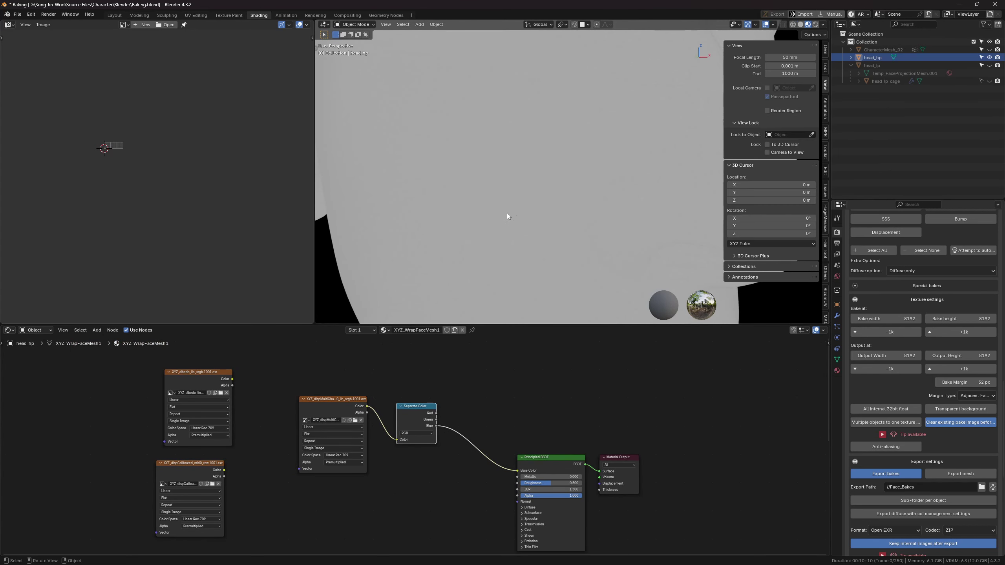
middle_drag(508, 215, 477, 232)
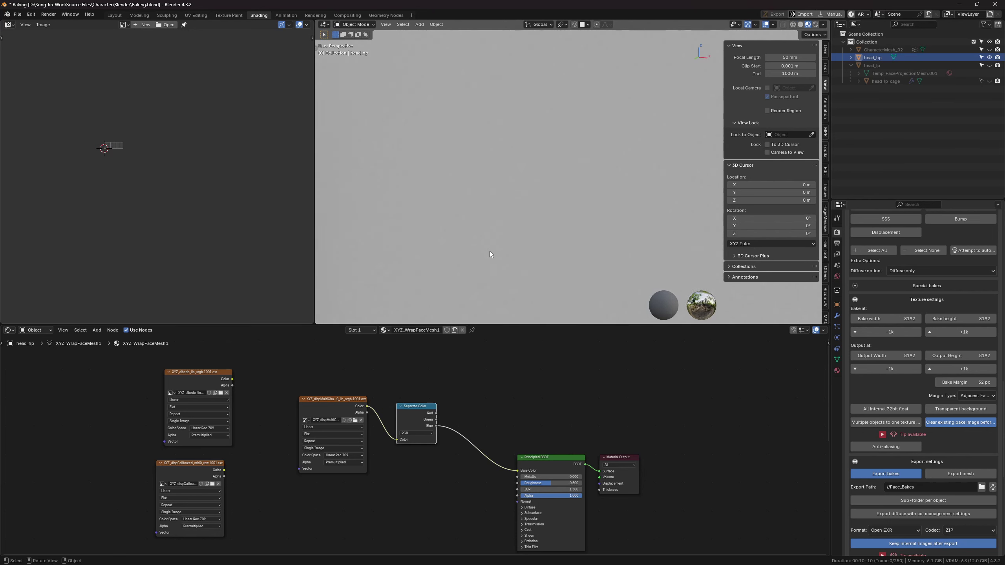
Step: Move the multichannel displacement texture and its Separate Color node closer to the calibrated displacement texture, leaving space before the Principled BSDF
scroll(435, 456, up, 1)
middle_drag(451, 445, 497, 424)
drag(350, 345, 459, 418)
middle_drag(475, 413, 519, 425)
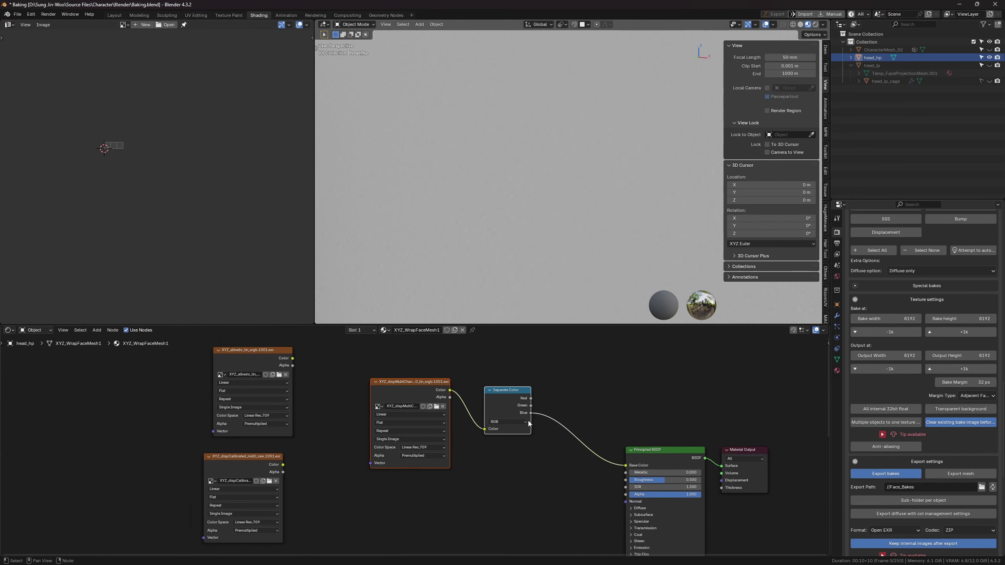
drag(500, 385, 449, 437)
drag(487, 407, 426, 445)
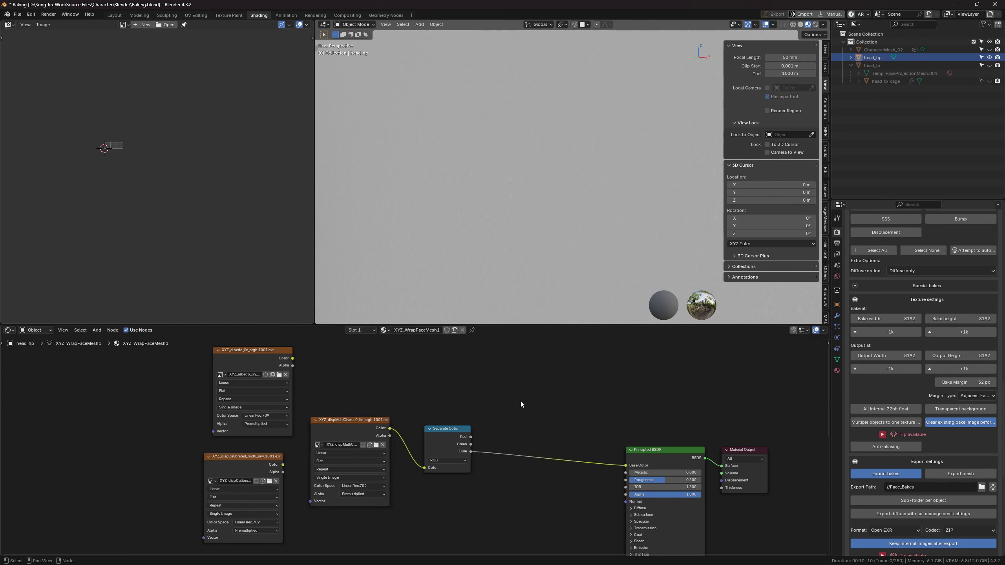
Step: Insert a Color Ramp between the Separate Color node's Blue output and Base Color
key(shift+a)
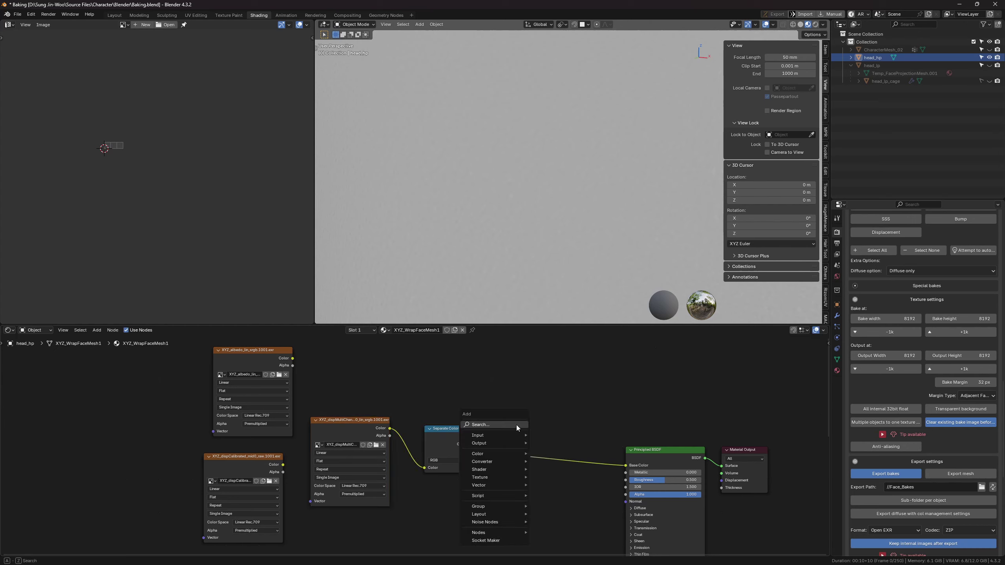
click(517, 425)
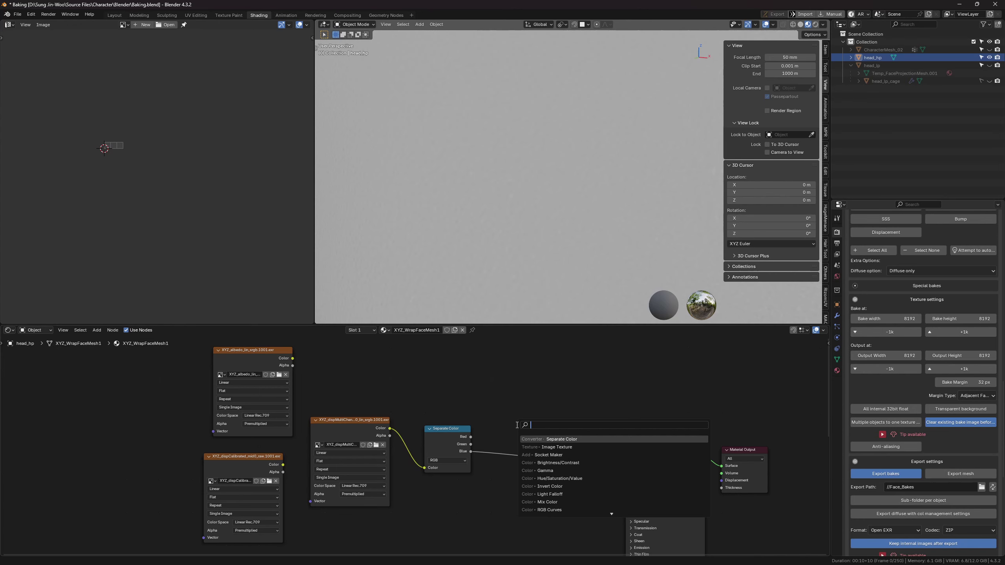
text(ram)
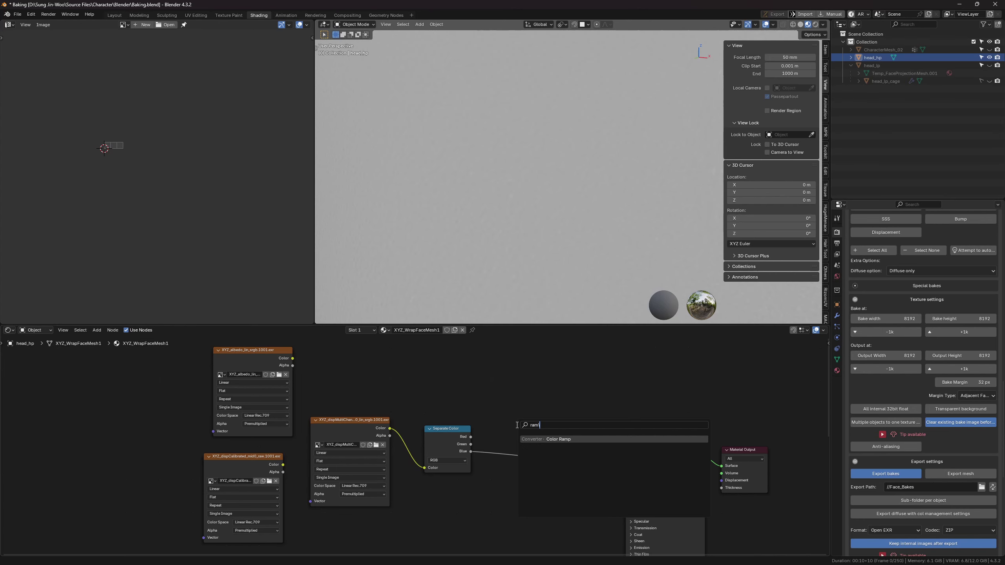
key(Return)
click(516, 425)
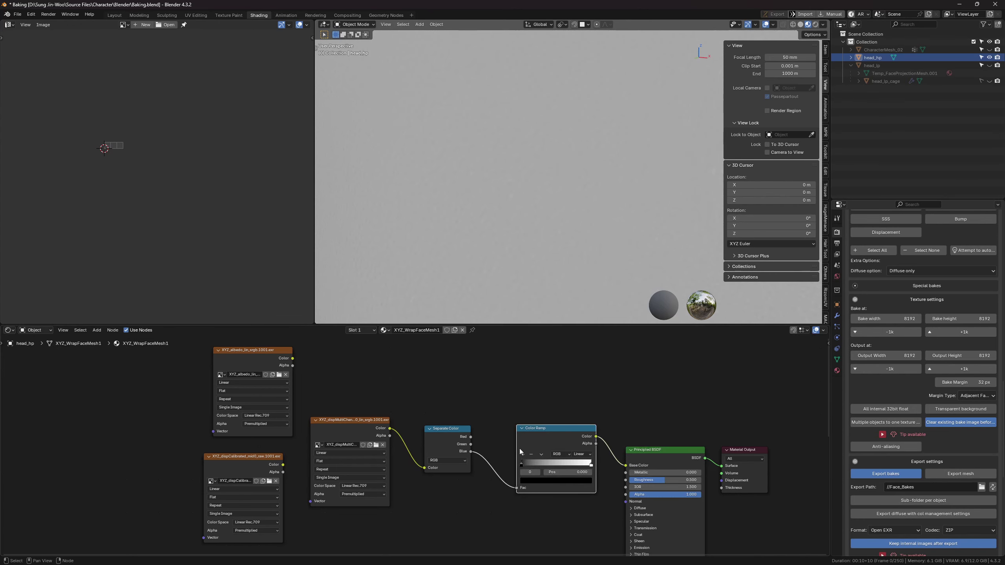
Step: Raise the contrast by moving the Color Ramp's white stop slightly inward and its black stop to about 0.445, and examine the skin detail
scroll(520, 448, up, 1)
mouse_move(637, 470)
mouse_down()
mouse_move(620, 471)
mouse_move(636, 473)
mouse_up()
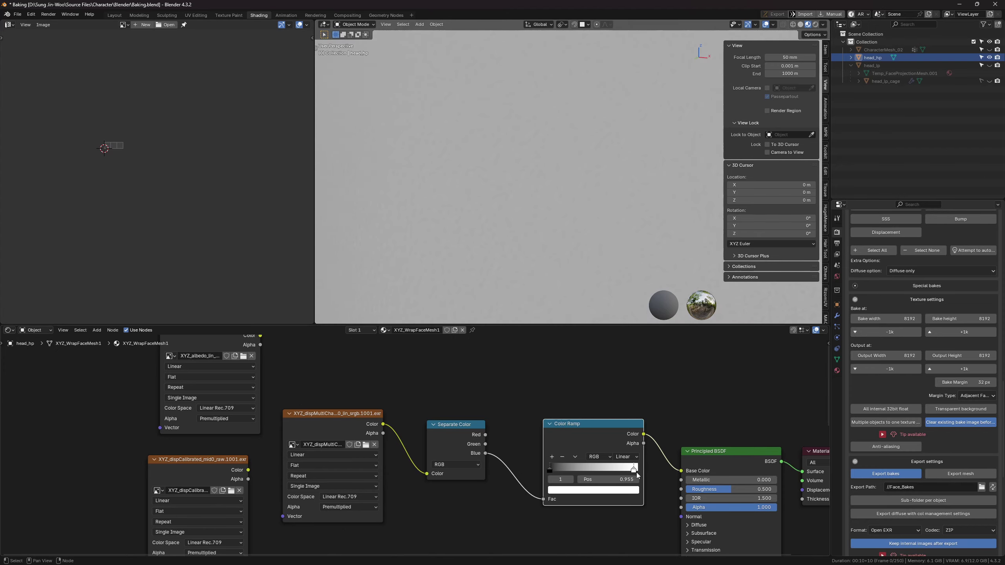
drag(550, 469, 589, 473)
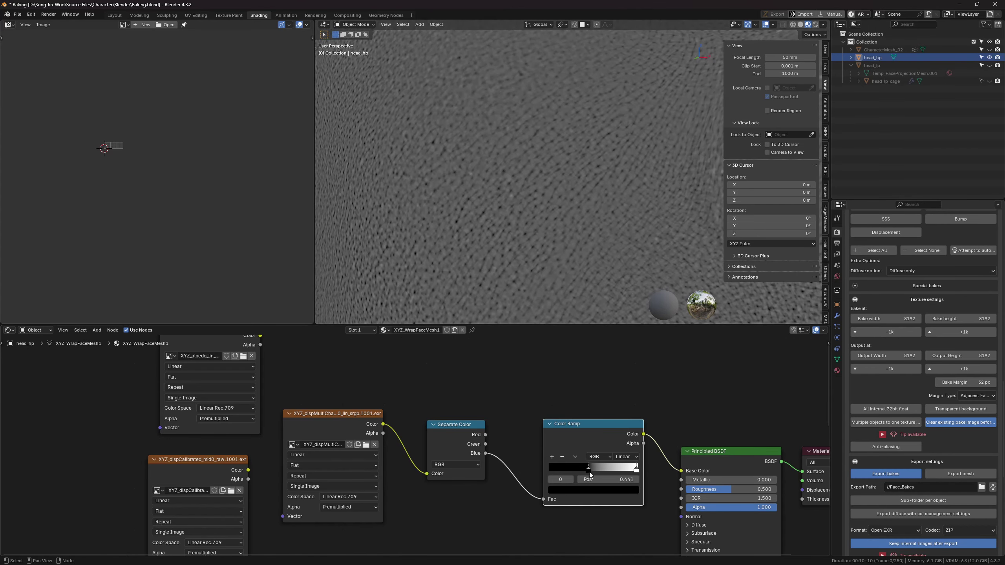
scroll(529, 205, down, 1)
scroll(536, 219, down, 3)
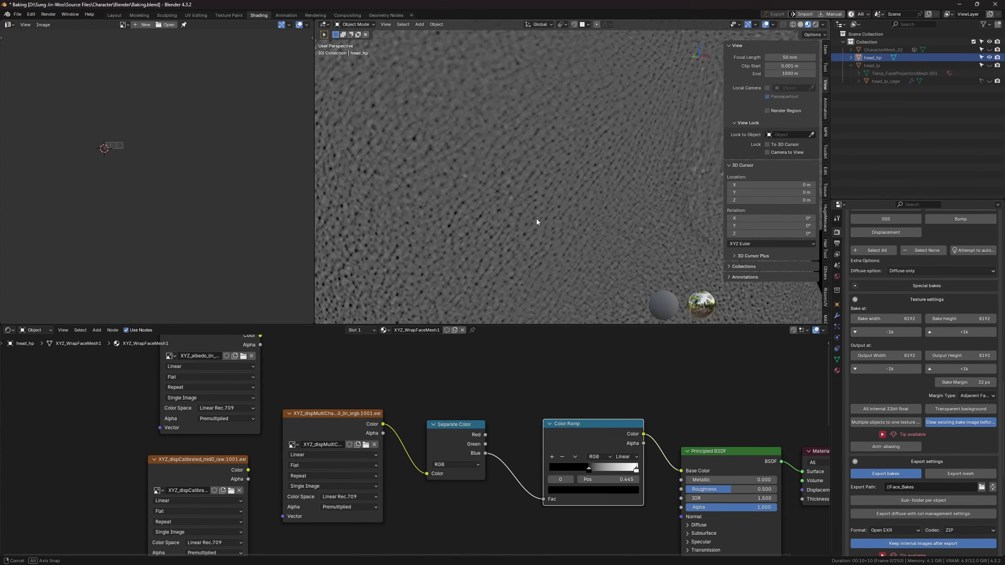
scroll(526, 365, down, 2)
scroll(533, 189, up, 4)
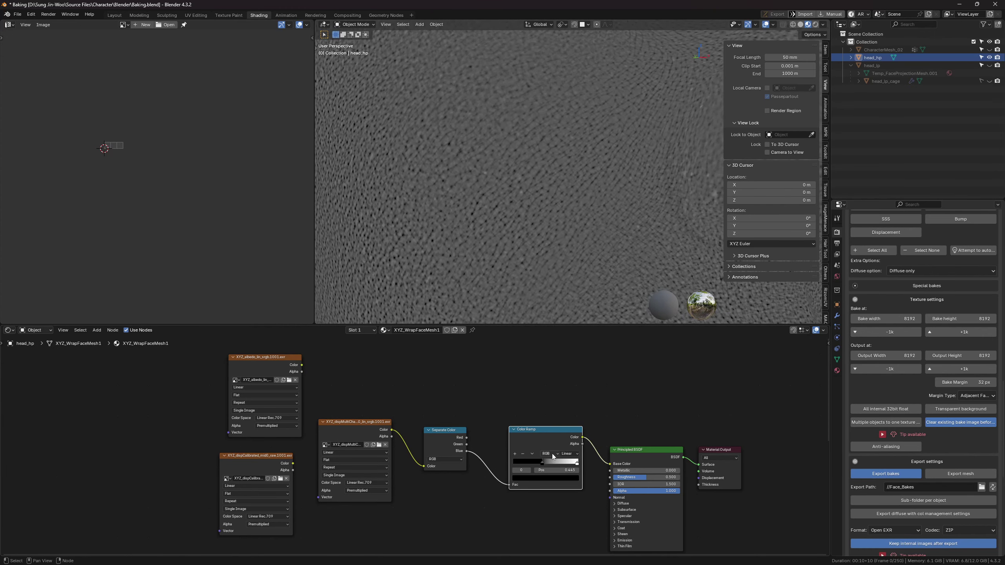
Step: Reset the Color Ramp and remove it while keeping the Blue output linked to Base Color
key(BackSpace)
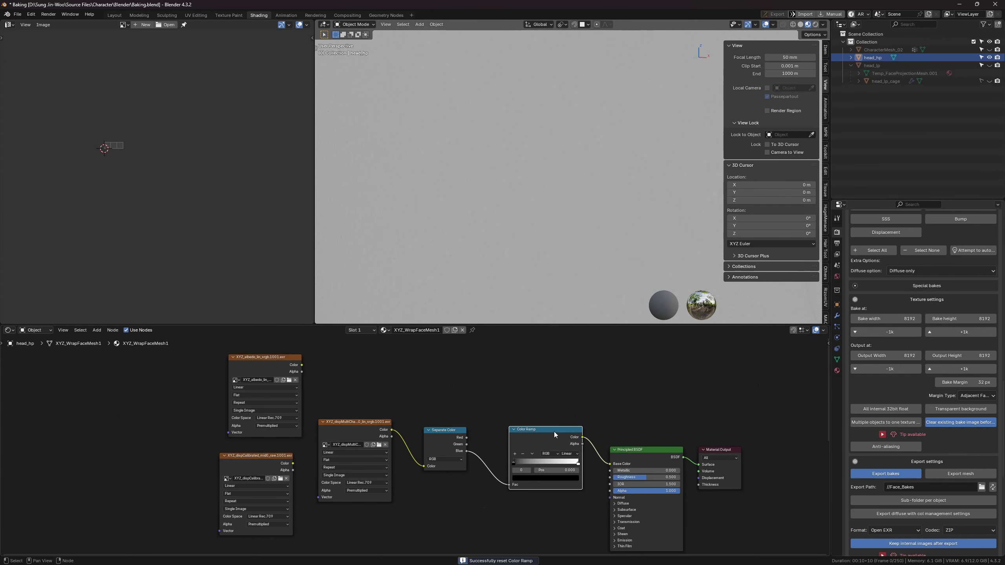
key(ctrl+x)
scroll(513, 433, down, 2)
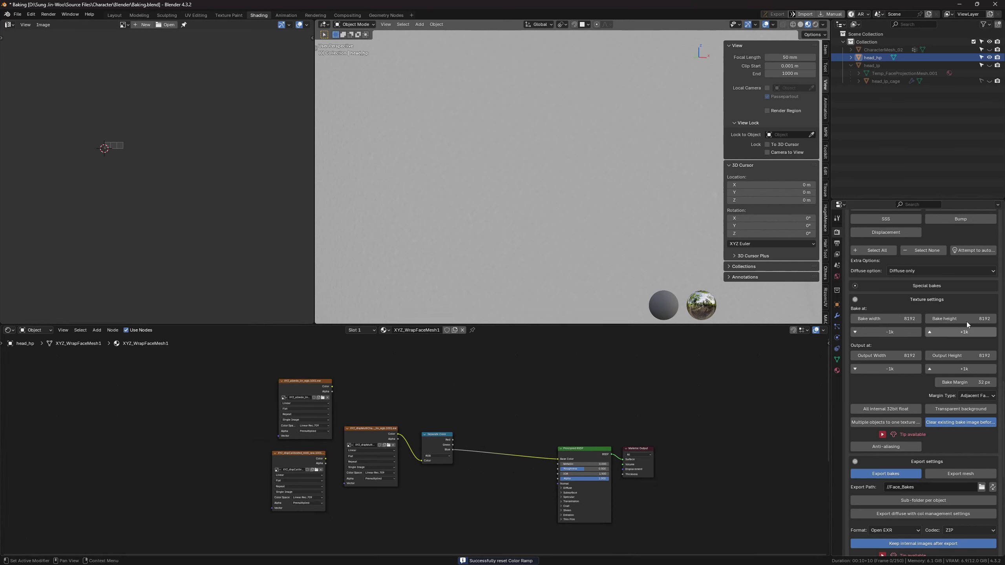
scroll(966, 323, down, 7)
middle_drag(414, 454, 442, 438)
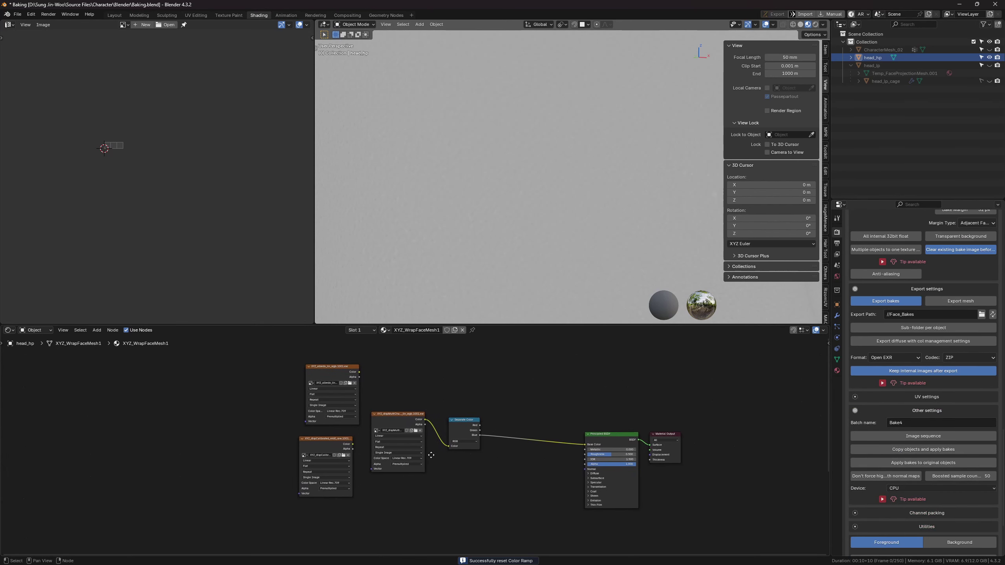
Step: Move the multichannel displacement texture and its Separate Color node together to just beside the Principled BSDF
drag(442, 439, 407, 410)
shift+click(453, 426)
key(g)
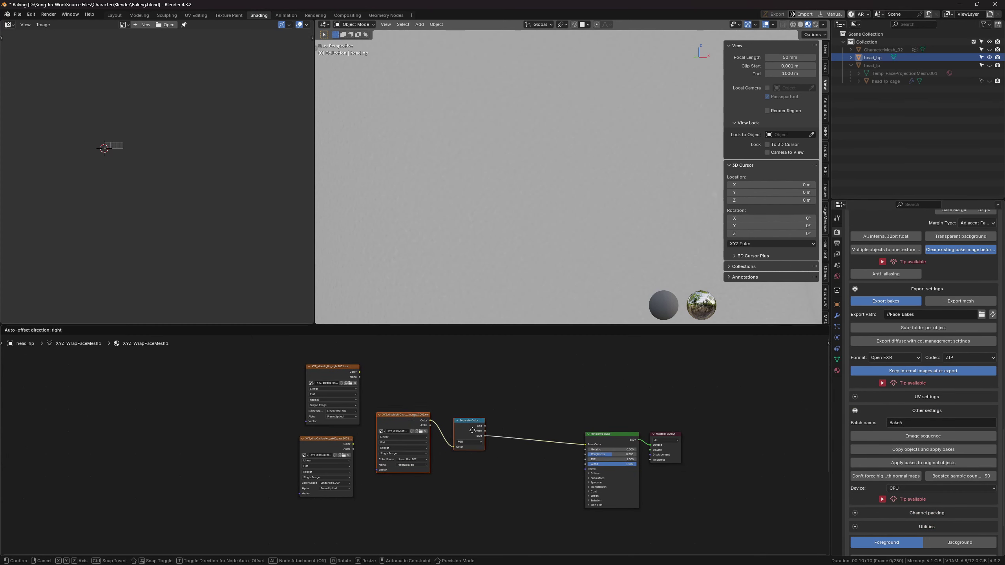
click(533, 438)
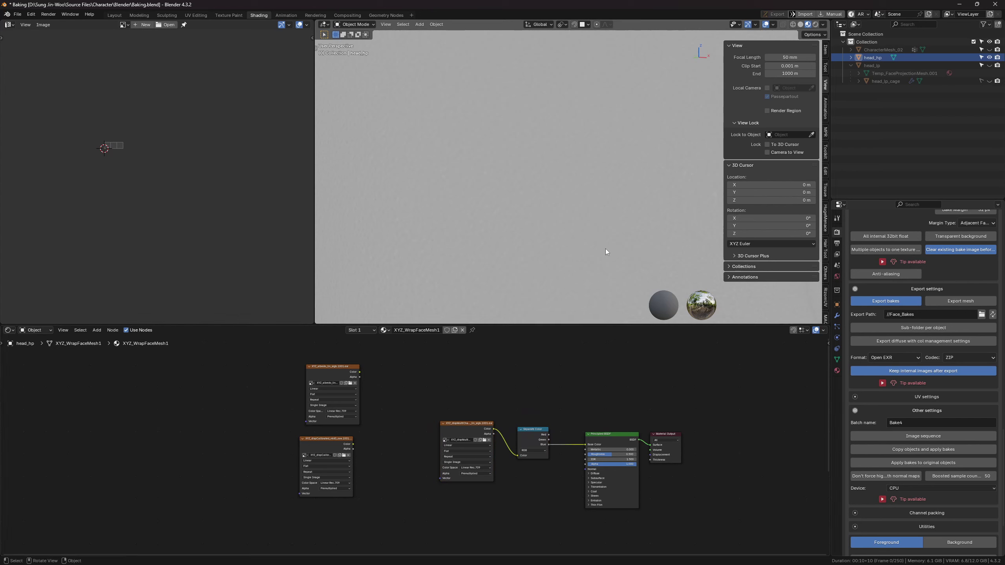
scroll(563, 225, down, 4)
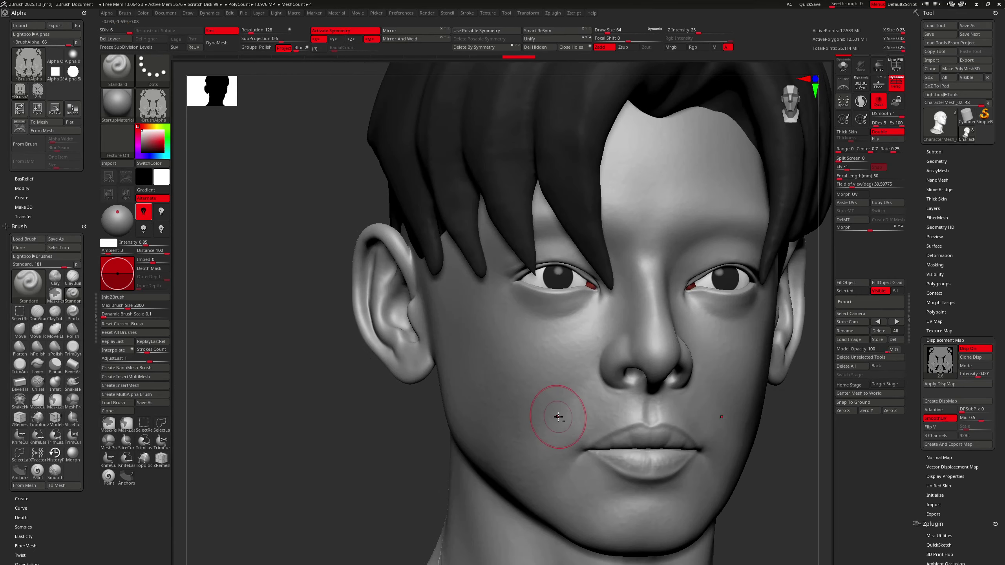
Step: Switch to ZBrush, set the displacement map intensity to 0.0075, and examine the cheek's skin relief for stepping at several distances
mouse_move(558, 417)
right_down()
mouse_move(524, 386)
mouse_move(530, 344)
mouse_move(532, 366)
mouse_move(483, 364)
mouse_move(579, 348)
mouse_move(520, 392)
mouse_move(554, 365)
mouse_move(568, 440)
mouse_move(459, 395)
mouse_move(463, 364)
mouse_move(515, 380)
right_up()
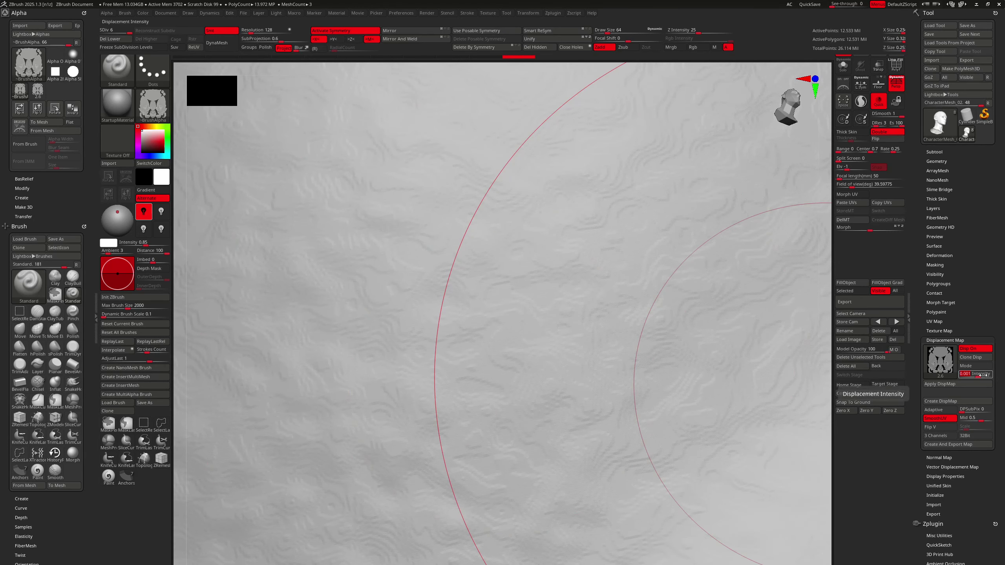
click(983, 374)
text(.0075)
key(Return)
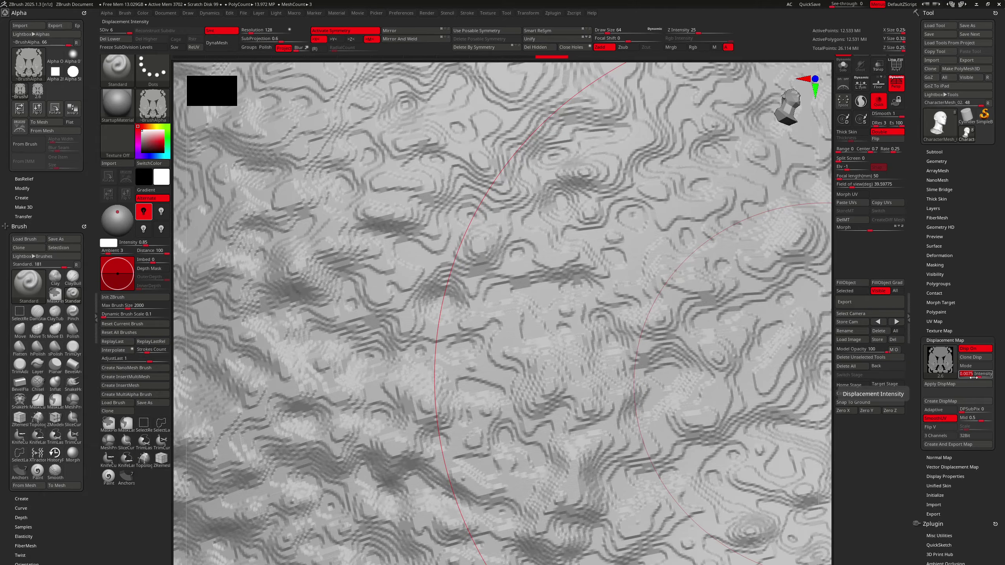
mouse_move(629, 380)
right_down()
mouse_move(624, 372)
mouse_move(598, 387)
mouse_move(579, 350)
mouse_move(591, 407)
right_up()
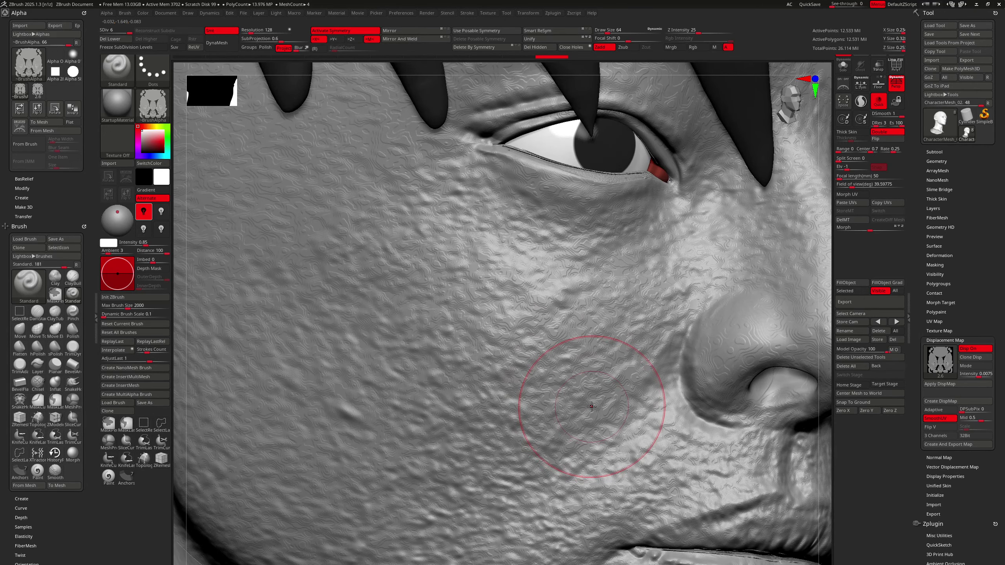
alt+right_drag(504, 375, 557, 429)
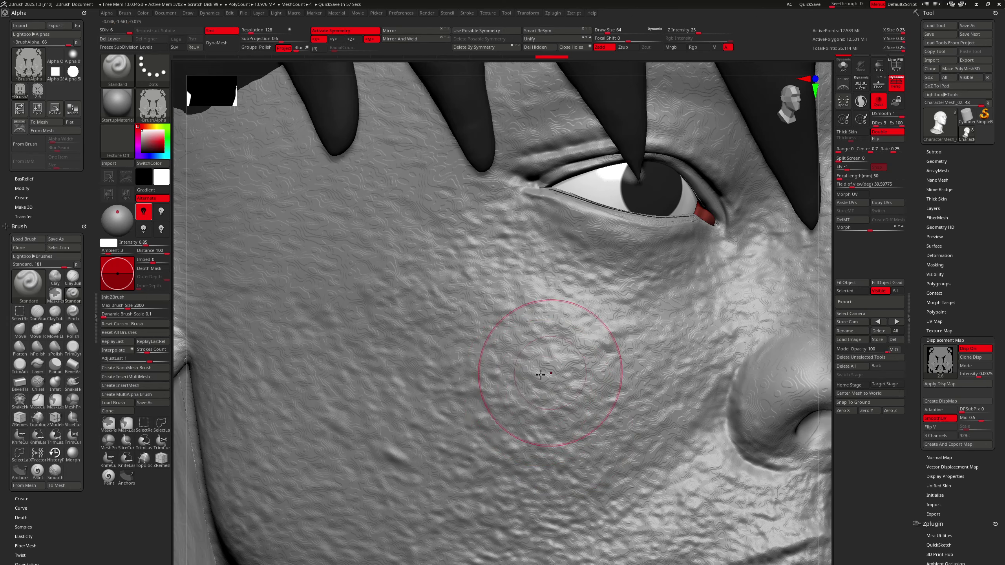
mouse_move(550, 382)
alt+right_down()
mouse_move(622, 434)
mouse_move(632, 375)
alt+right_up()
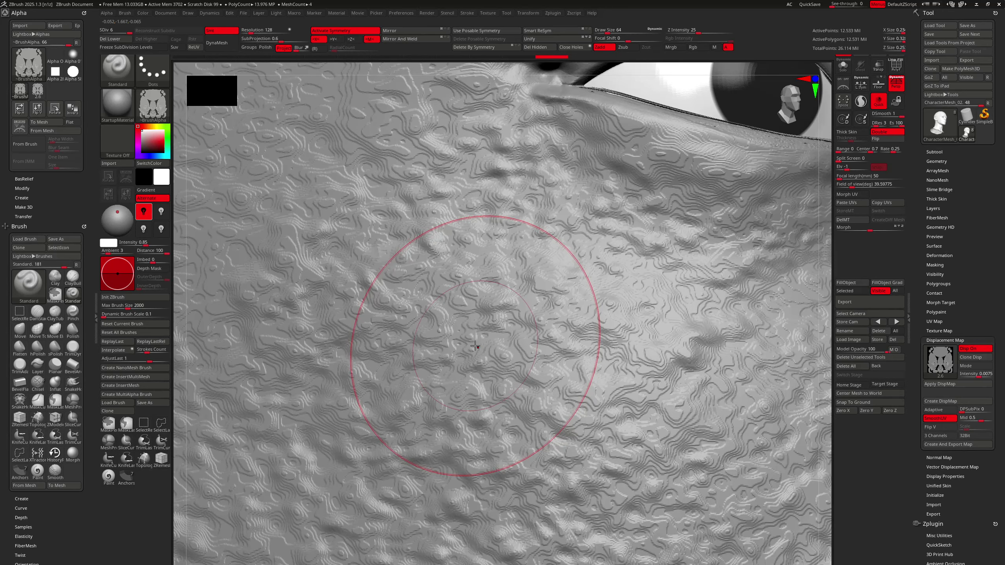
scroll(476, 352, down, 6)
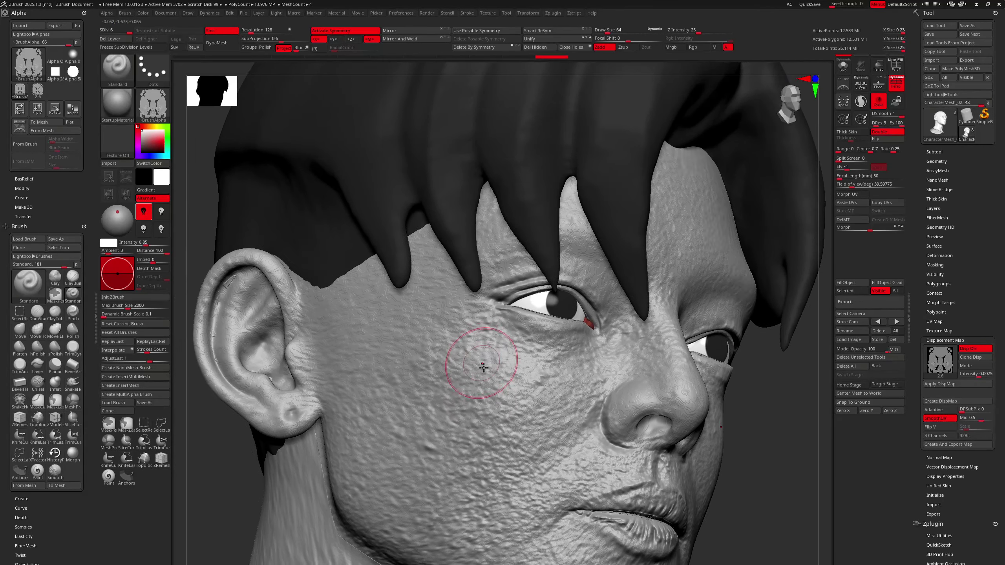
mouse_move(483, 368)
right_down()
mouse_move(459, 359)
mouse_move(513, 387)
right_up()
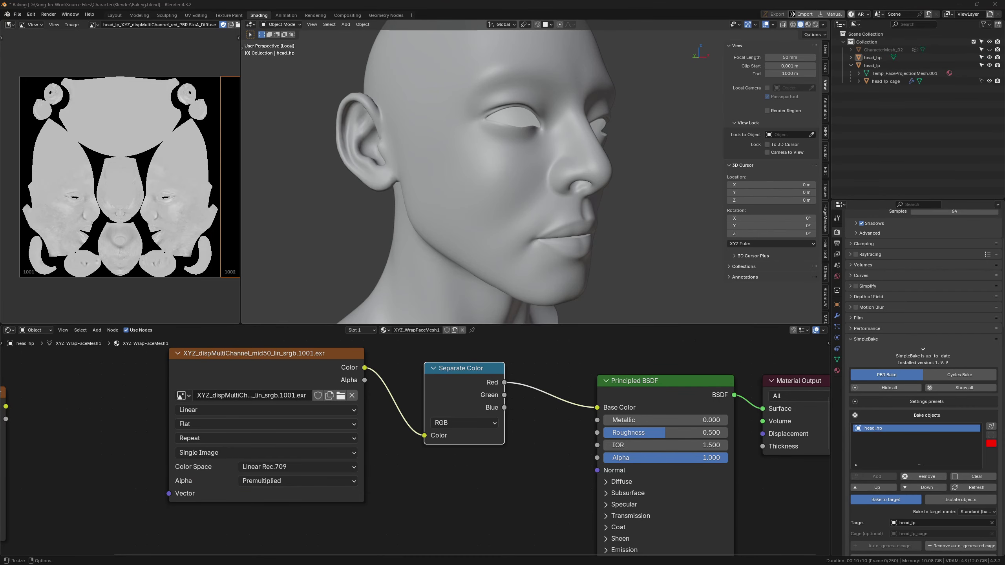
Step: Examine the head without hair in ZBrush around the cheek and nose, and raise its displacement intensity to exaggerate the skin relief
middle_drag(526, 289, 548, 286)
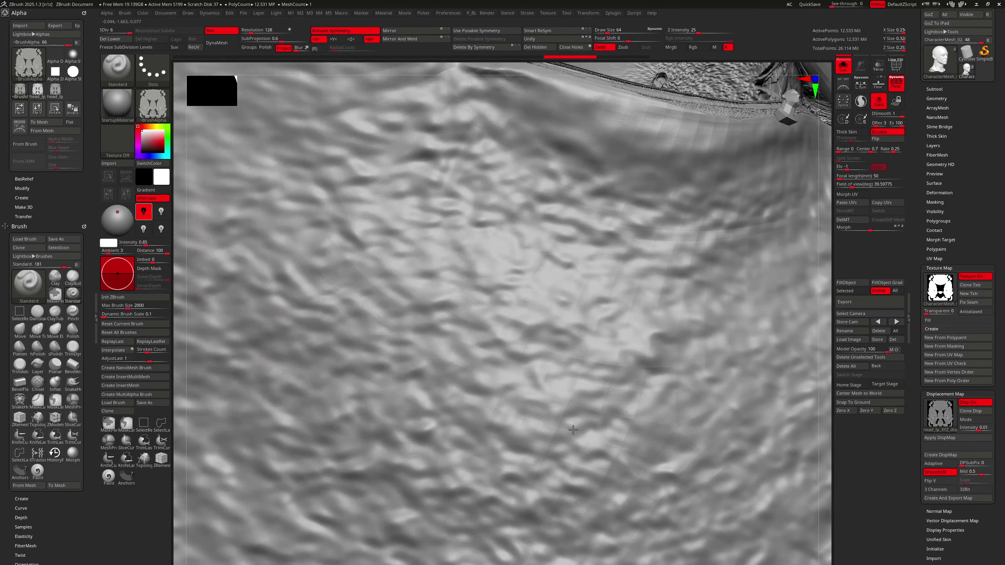
mouse_move(572, 429)
right_down()
mouse_move(574, 390)
mouse_move(543, 318)
mouse_move(510, 312)
right_up()
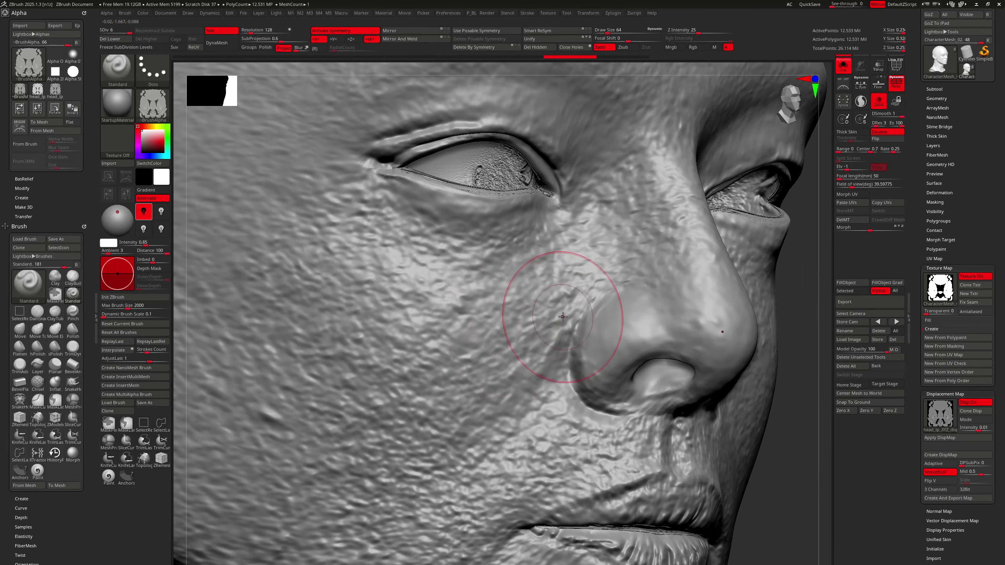
right_drag(573, 314, 561, 317)
drag(974, 428, 979, 429)
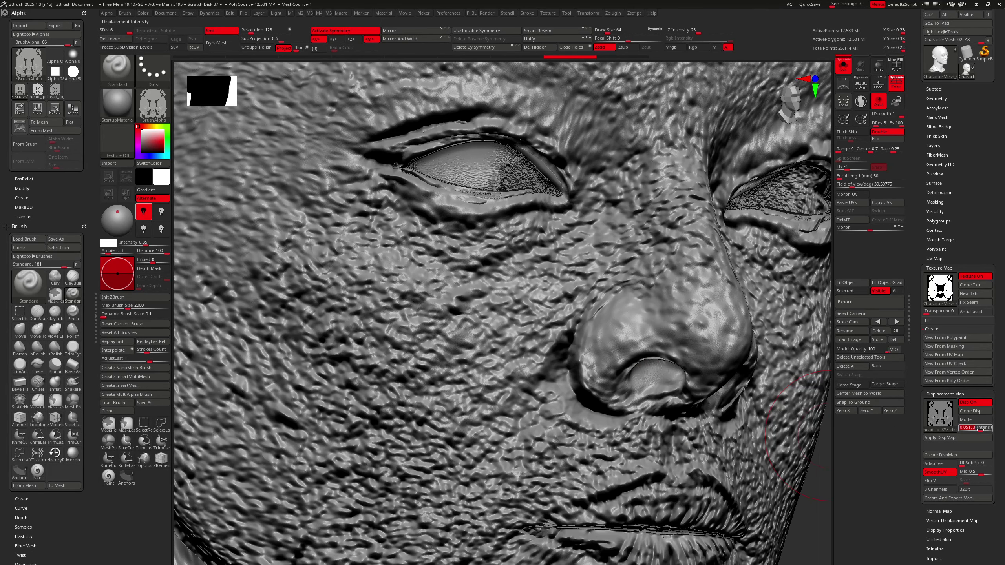
Step: Set the displacement map intensity to 0.001 and examine the face's surface from the front and from farther away
click(978, 428)
text(0)
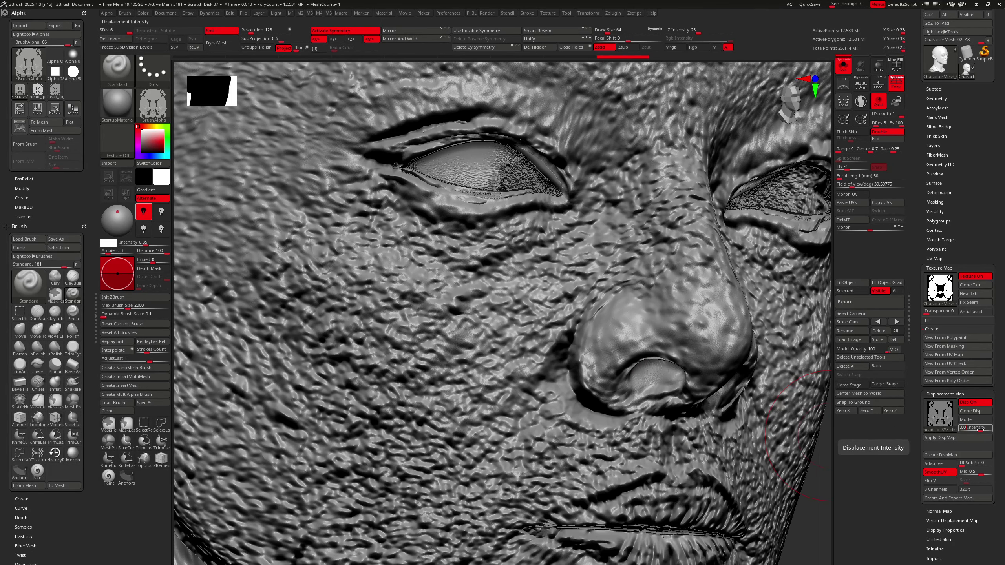
text(.001)
key(Return)
shift+right_drag(630, 312, 592, 341)
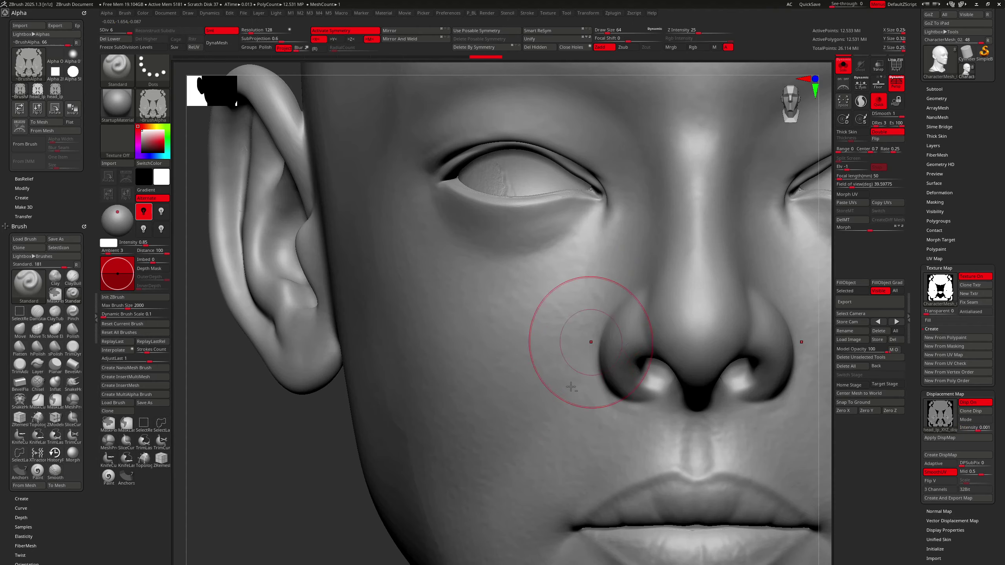
ctrl+right_drag(518, 372, 504, 464)
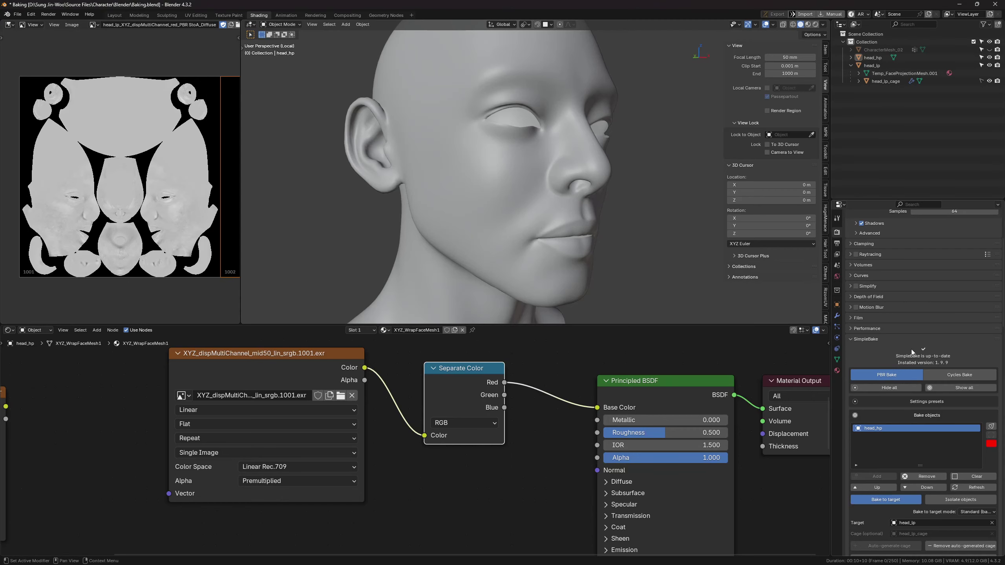
Step: Switch to Blender and review the SimpleBake target, 32-bit float, texture, export and batch name settings for the red-channel bake
scroll(925, 396, down, 15)
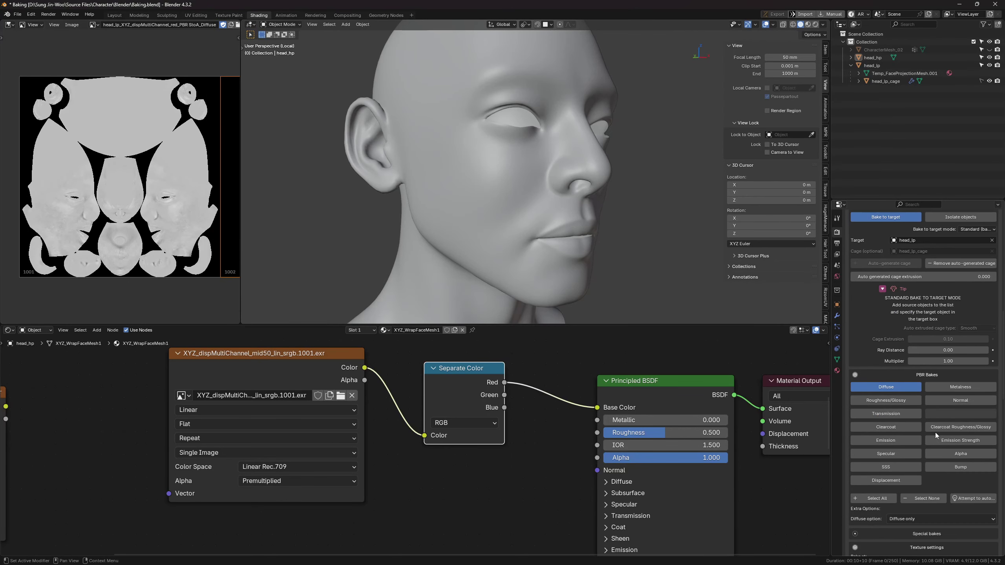
scroll(935, 433, down, 5)
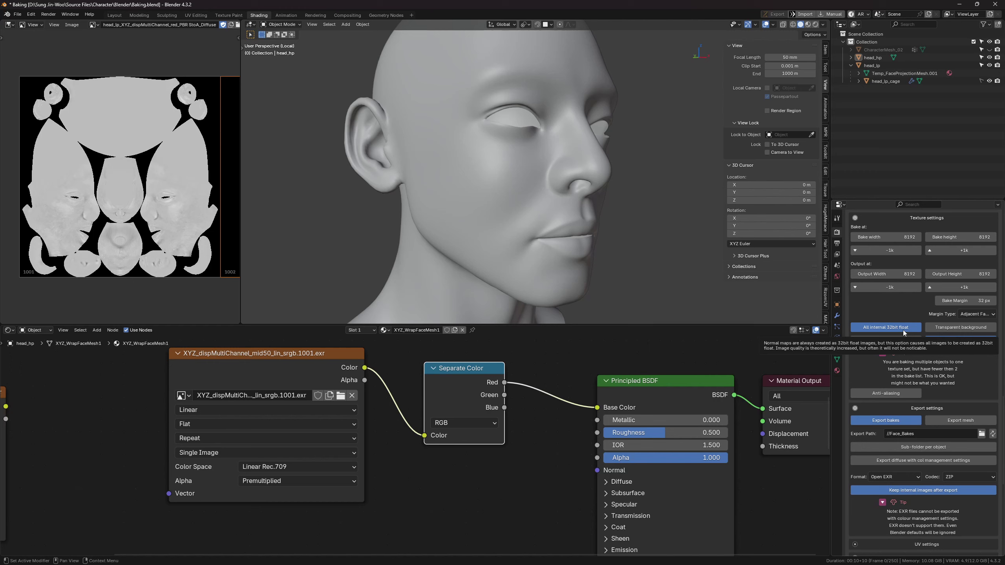
scroll(902, 330, down, 4)
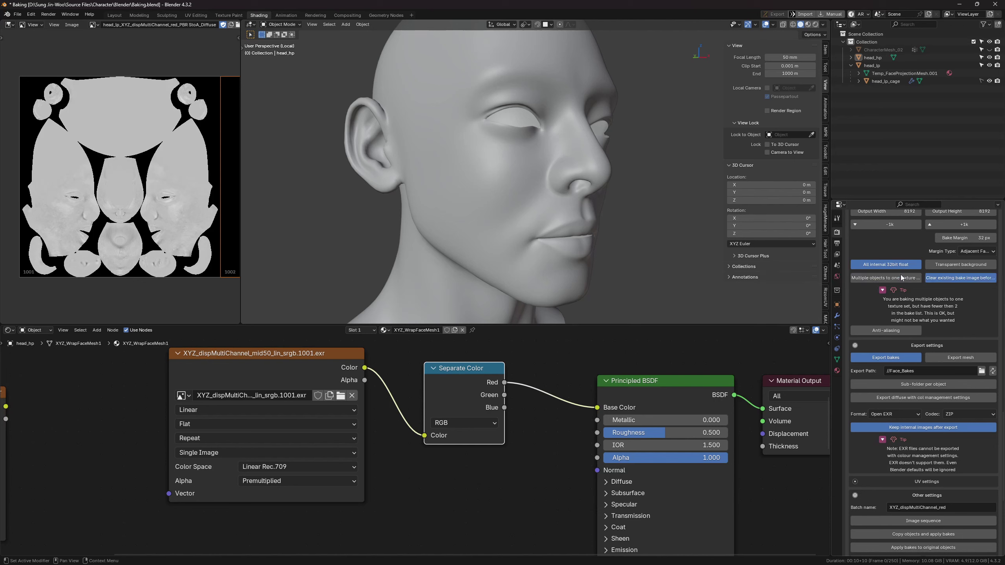
scroll(907, 330, down, 3)
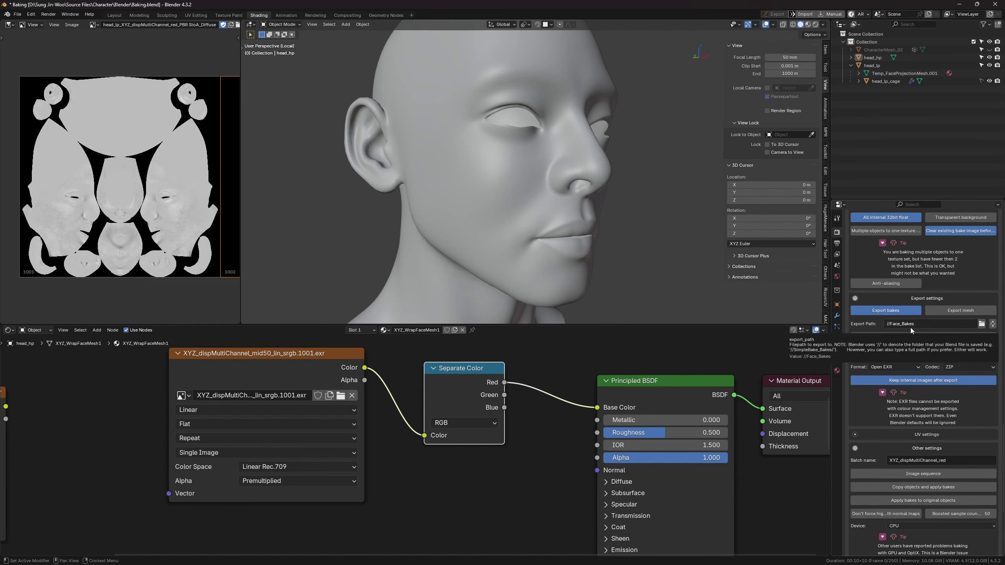